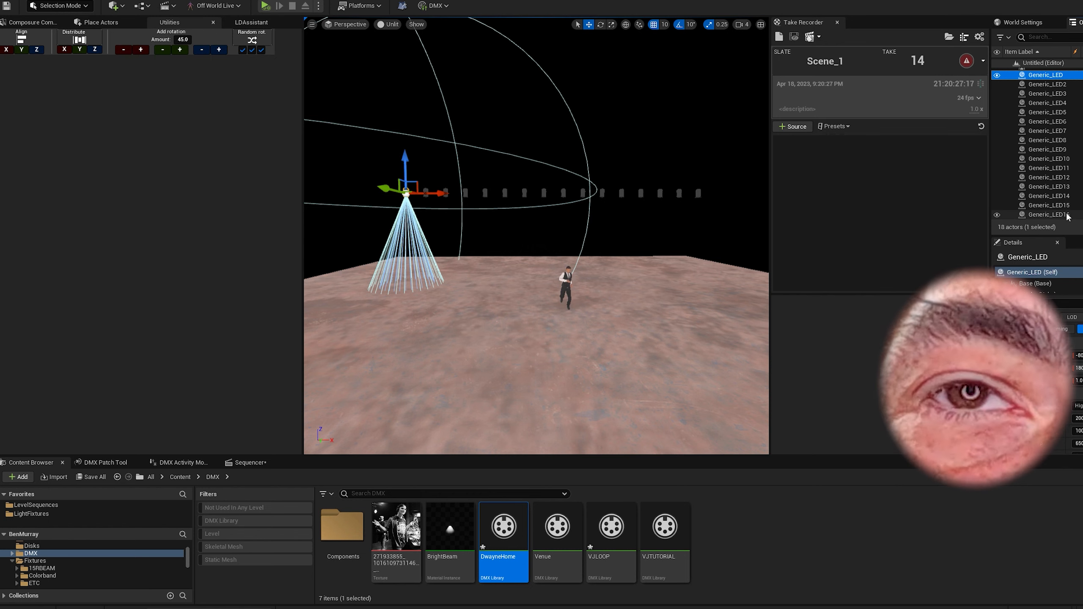
Address the sixteen Generic_LED fixtures incrementally from fixture patch PAR_01 of the VJTUTORIAL DMX library.
left_click(1067, 214, "shift")
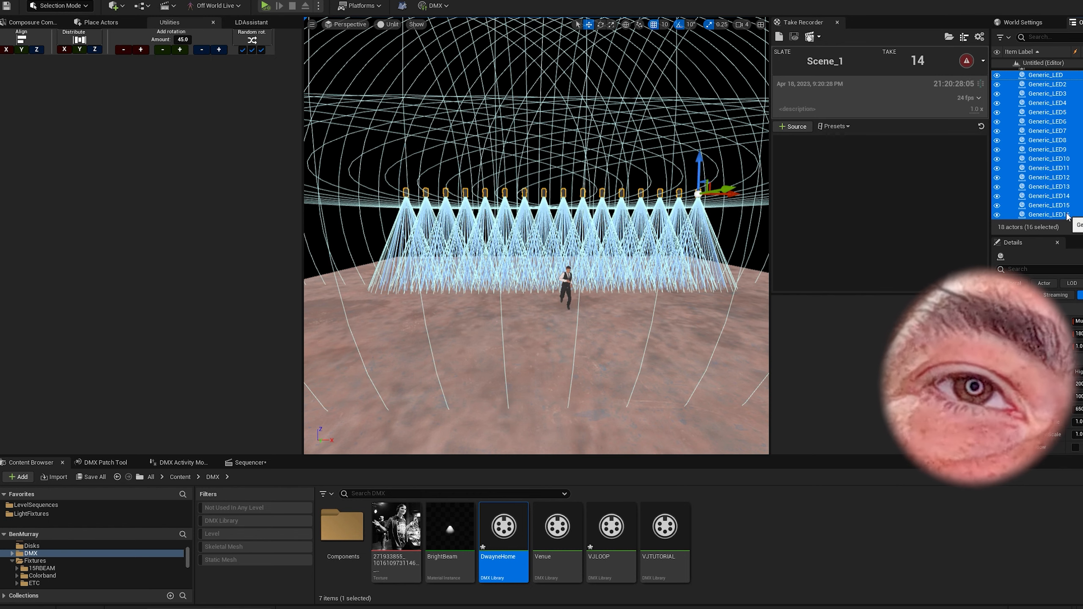
left_click(107, 463)
left_click(91, 490)
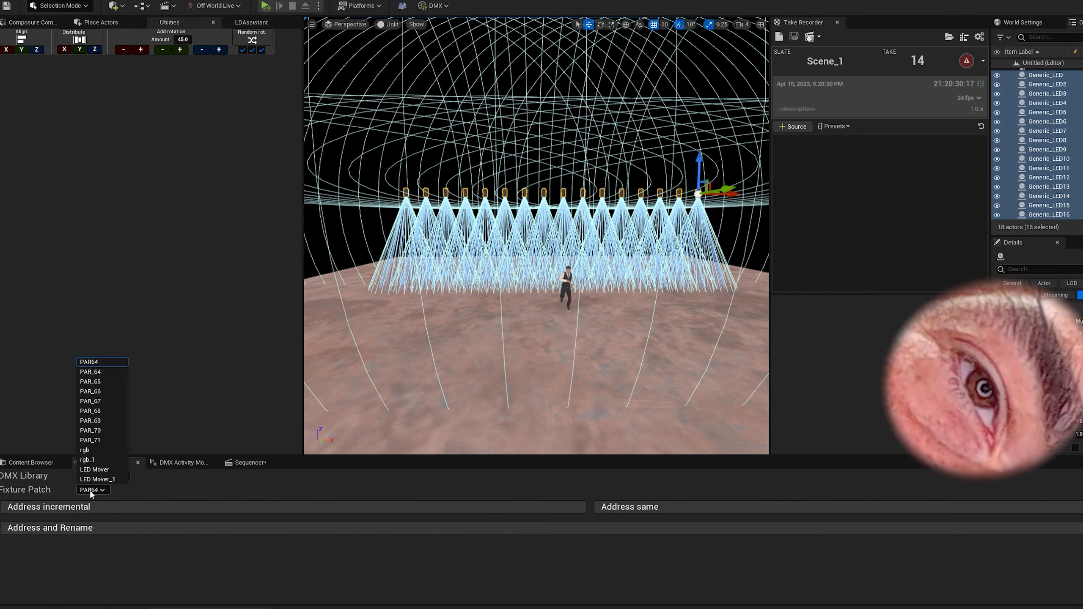
left_click(119, 495)
left_click(108, 477)
left_click(106, 504)
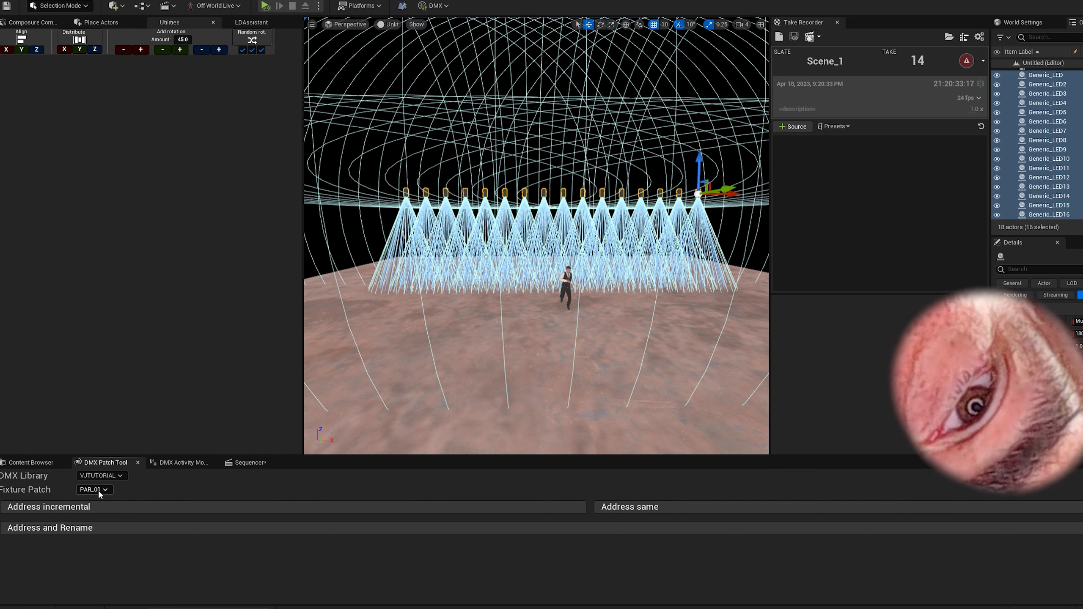
left_click(98, 489)
left_click(97, 333)
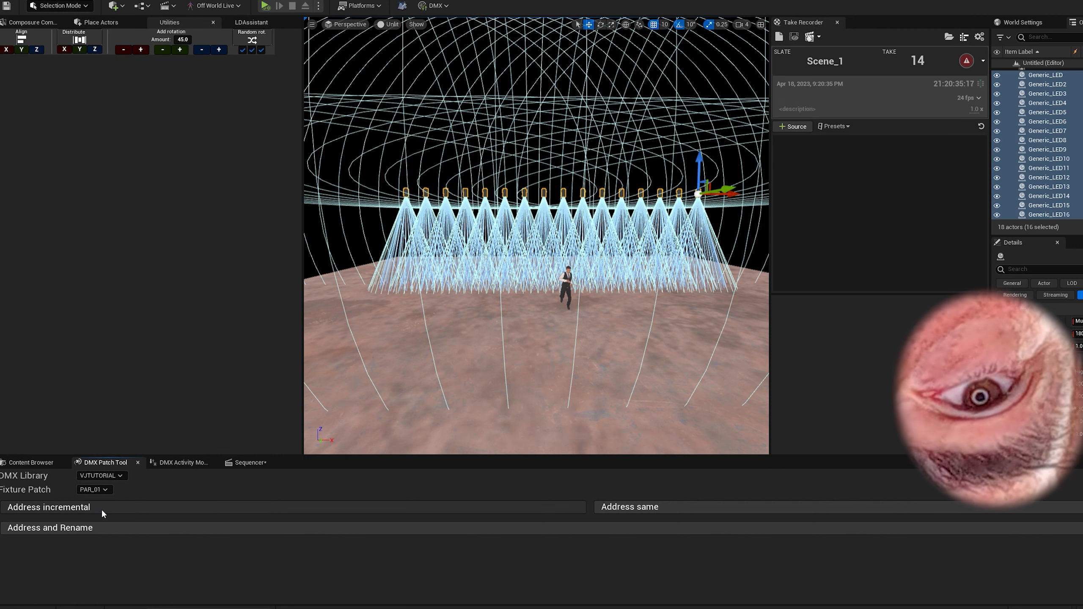
Play the level with the VJLOOP show running in SoundSwitch to test the patched lights.
left_click(265, 6)
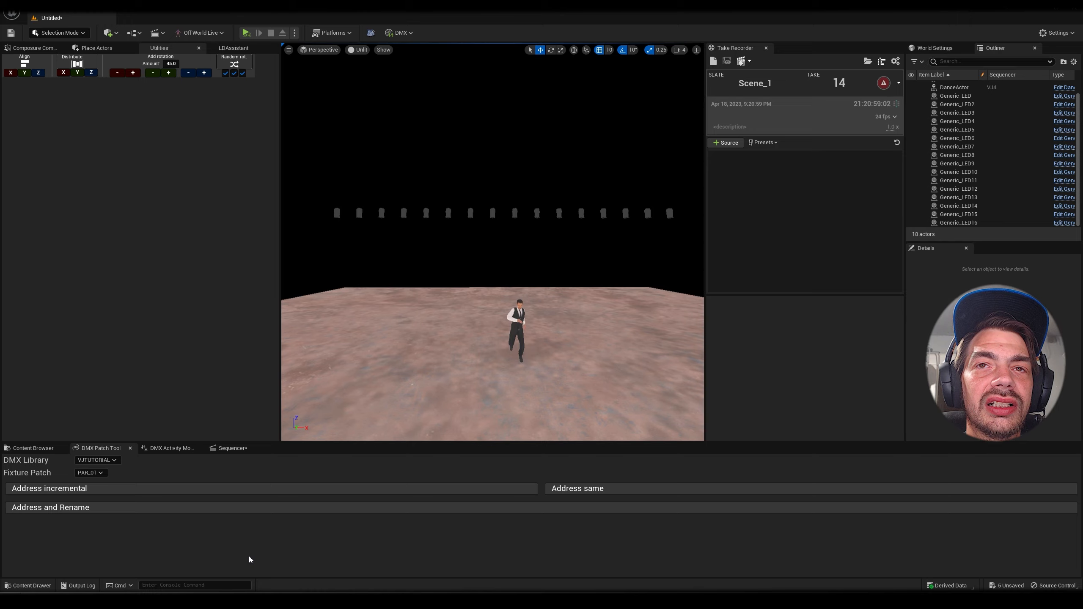
key("alt+Tab")
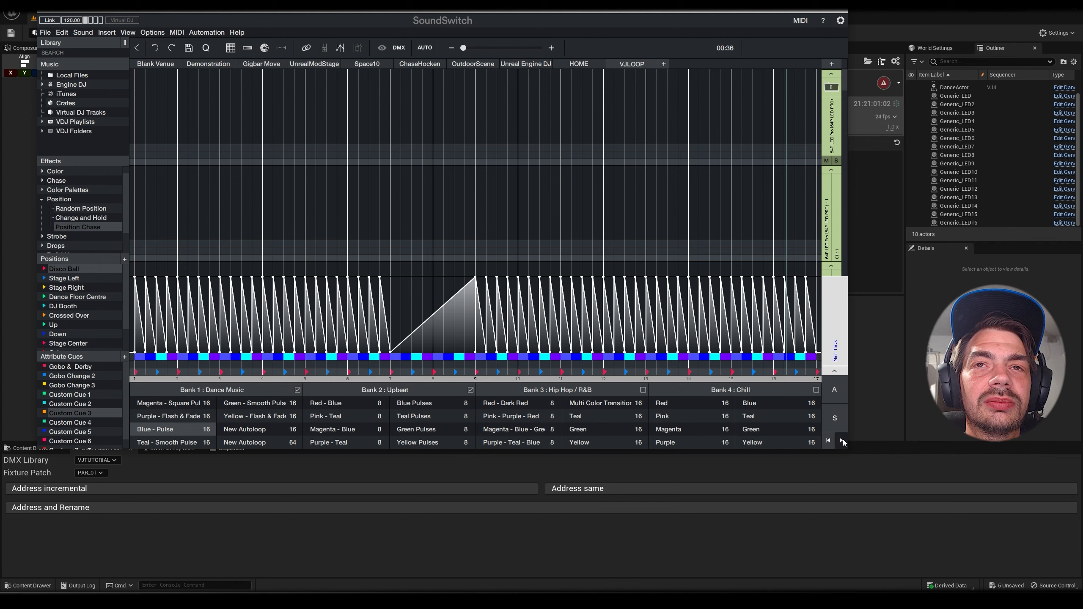
left_click(802, 13)
left_click(247, 32)
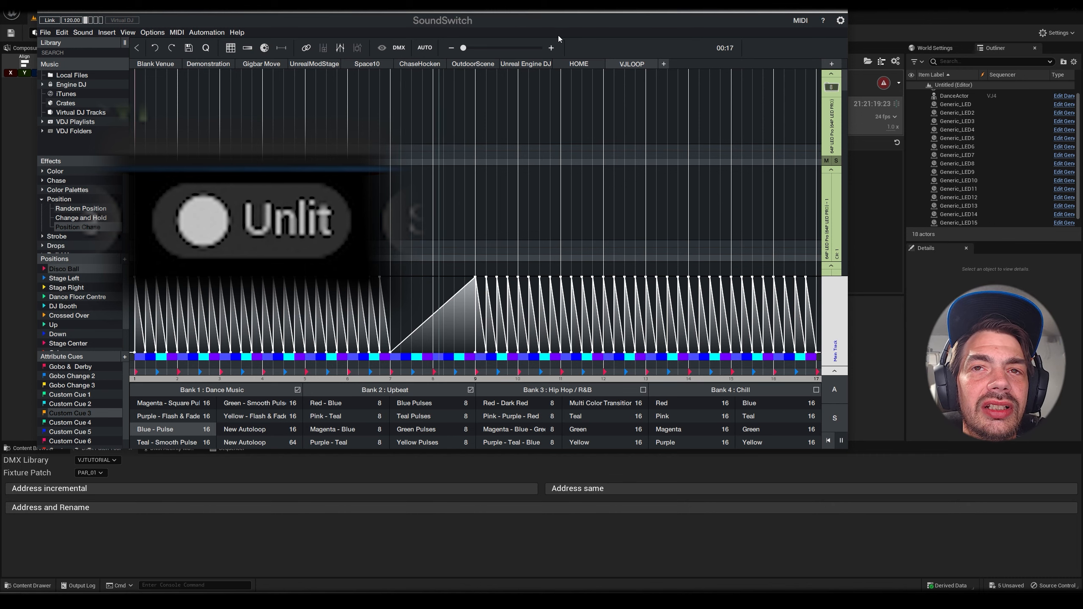
In SoundSwitch's fixture setup, assign the Wash (Secondary) role to the eight fixtures at DMX addresses 57 to 112.
left_click(397, 48)
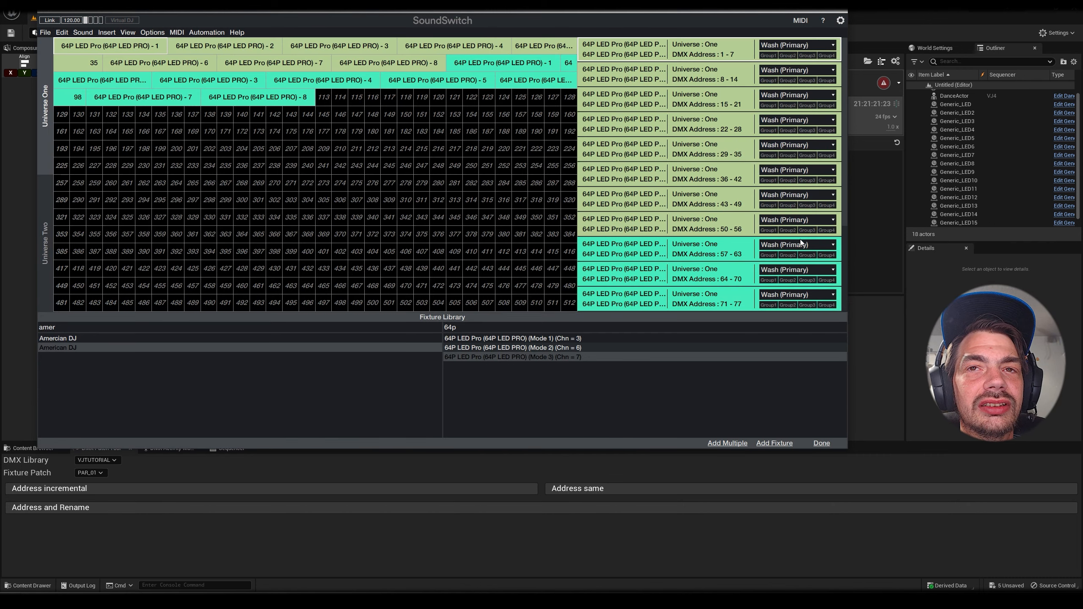
scroll(799, 241, "up", 1)
scroll(800, 241, "down", 2)
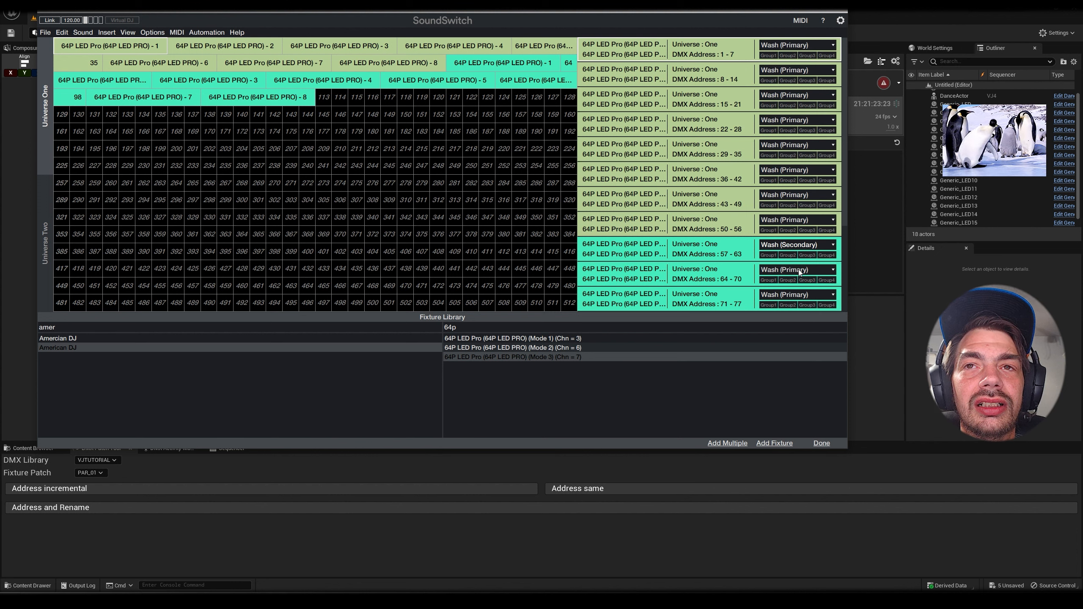
scroll(799, 269, "down", 2)
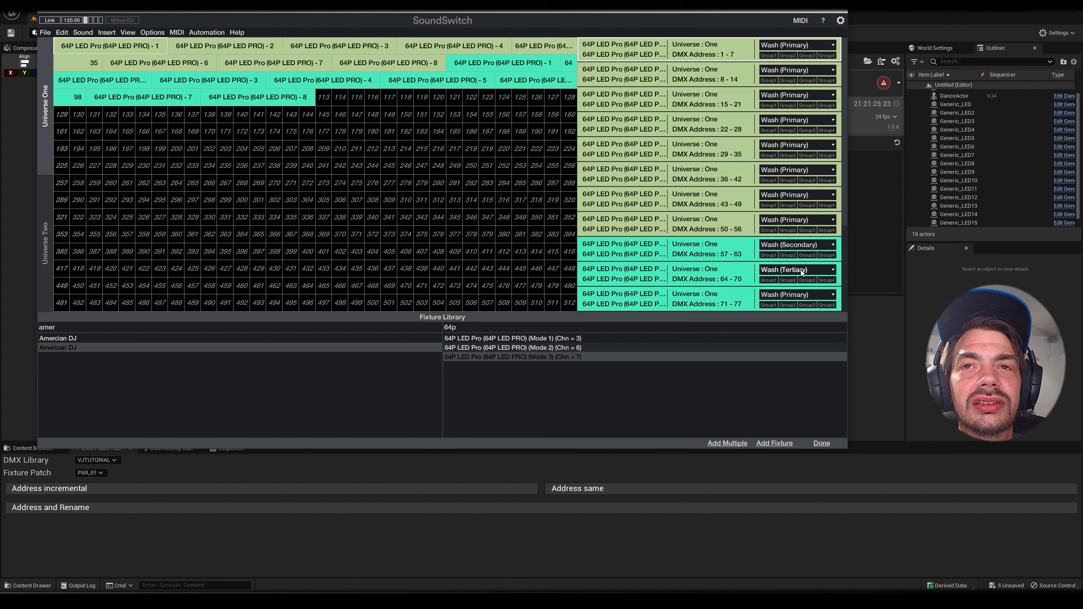
scroll(797, 295, "down", 2)
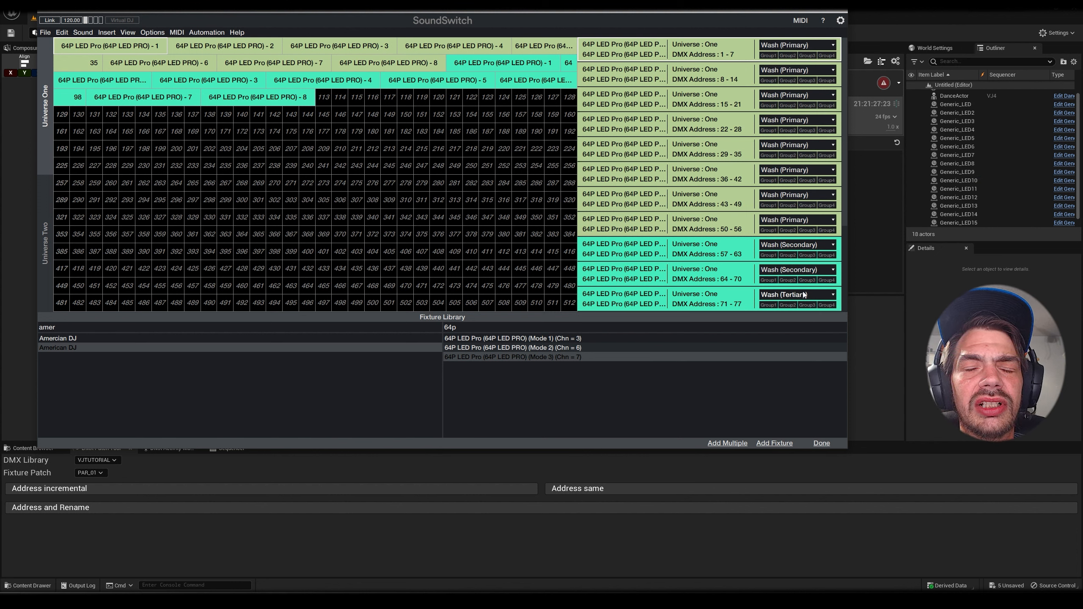
scroll(841, 173, "down", 1)
left_click_drag(846, 175, 853, 279)
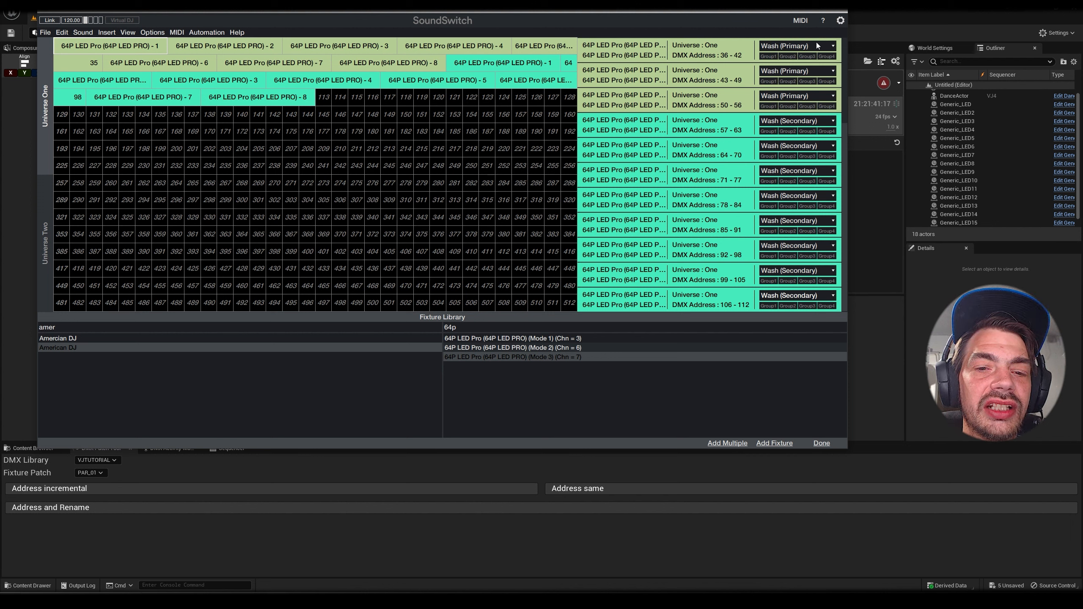
Change the four fixtures at DMX addresses 85 to 112 to Wash (Primary).
left_click(806, 296)
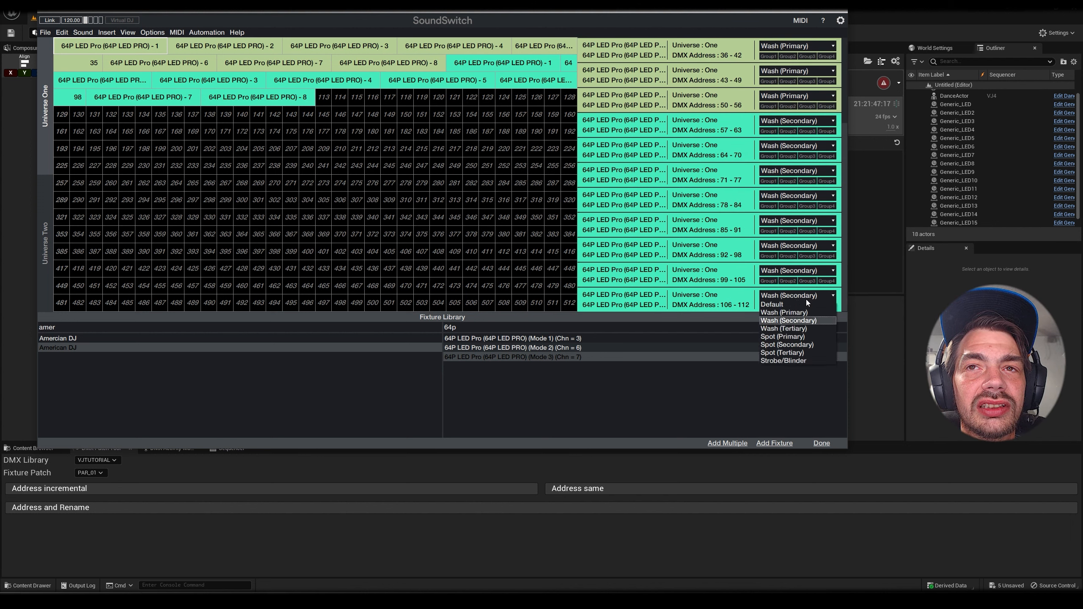
left_click(800, 288)
left_click(799, 271)
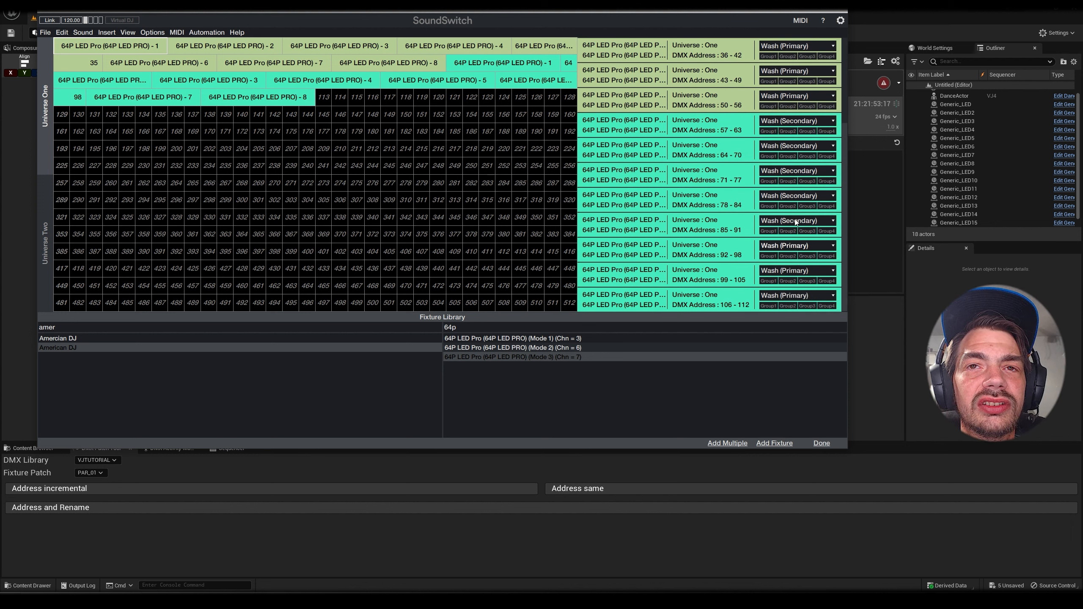
left_click(797, 221)
left_click(796, 237)
Set the four fixtures at DMX addresses 29 to 56 to Wash (Secondary) and finish the fixture setup.
scroll(808, 181, "up", 3)
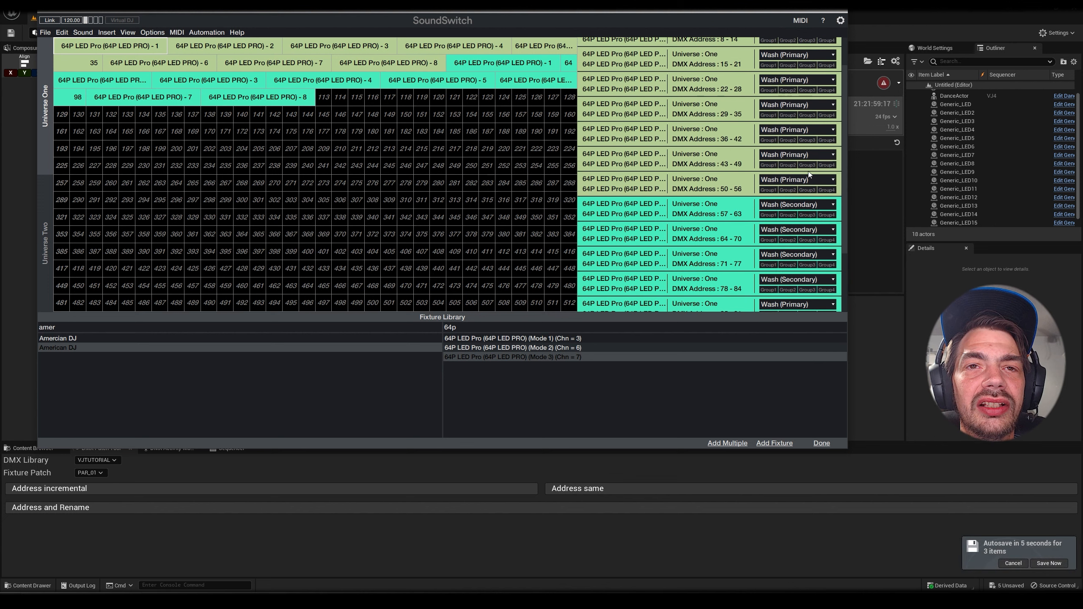
left_click(799, 179)
left_click(792, 204)
left_click(791, 156)
left_click(792, 180)
left_click(792, 130)
left_click(792, 155)
left_click(792, 105)
left_click(792, 129)
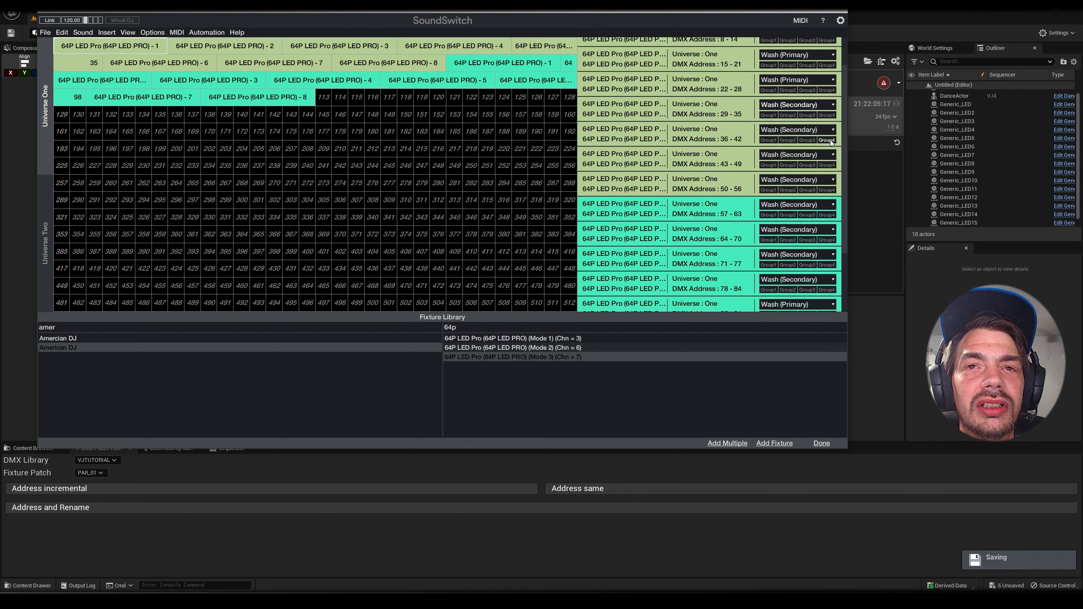
left_click(819, 443)
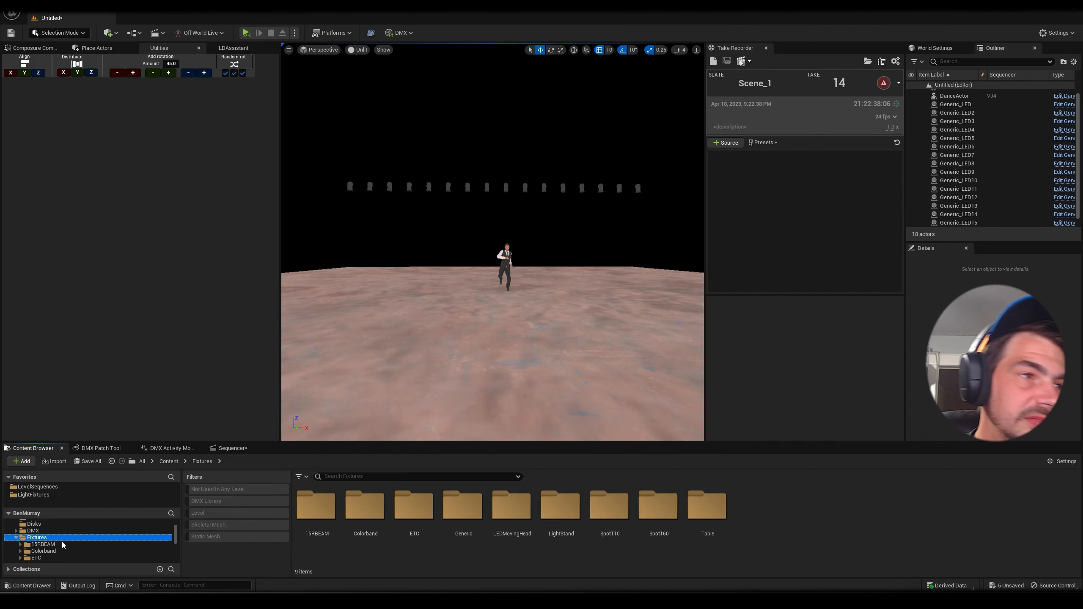
Place a 15-R_Beam fixture from the 15RBEAM folder on the floor and duplicate it 15 times with an X offset of 100.
left_click(43, 545)
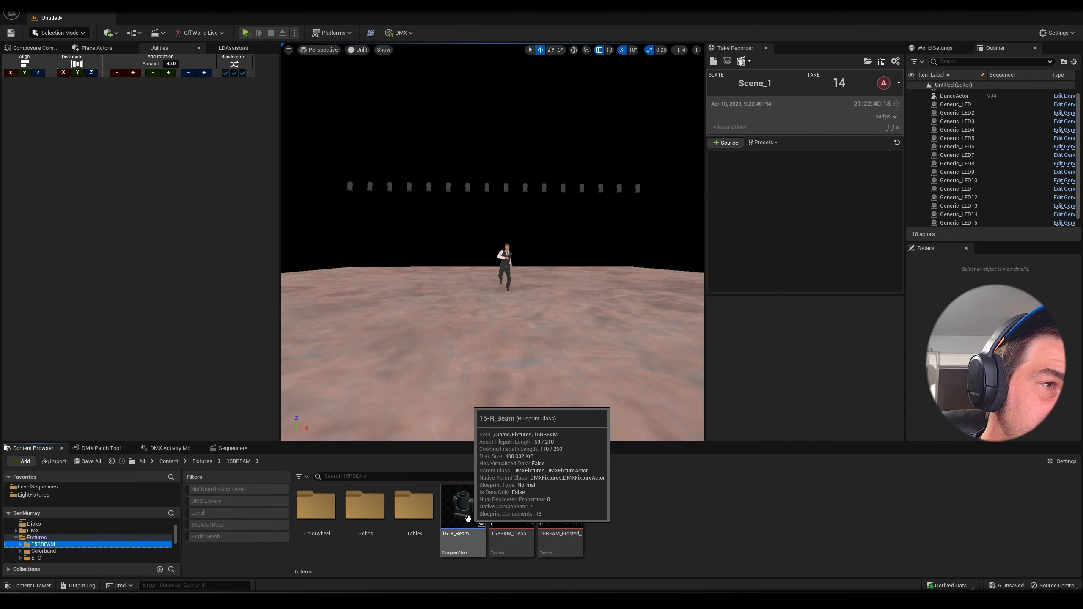
left_click_drag(463, 508, 363, 353)
left_click_drag(338, 310, 335, 312)
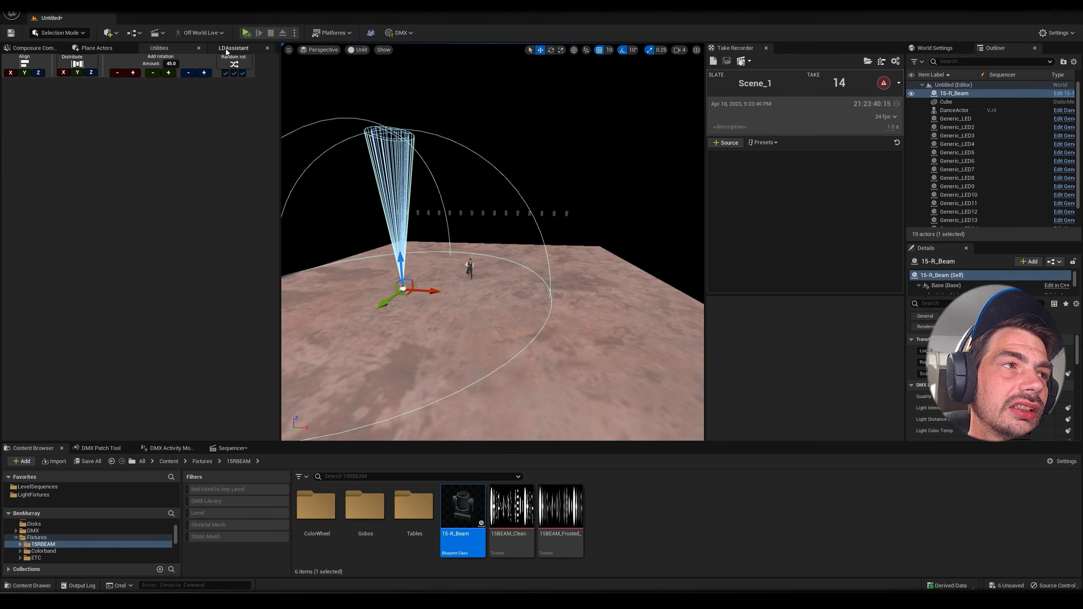
left_click(226, 50)
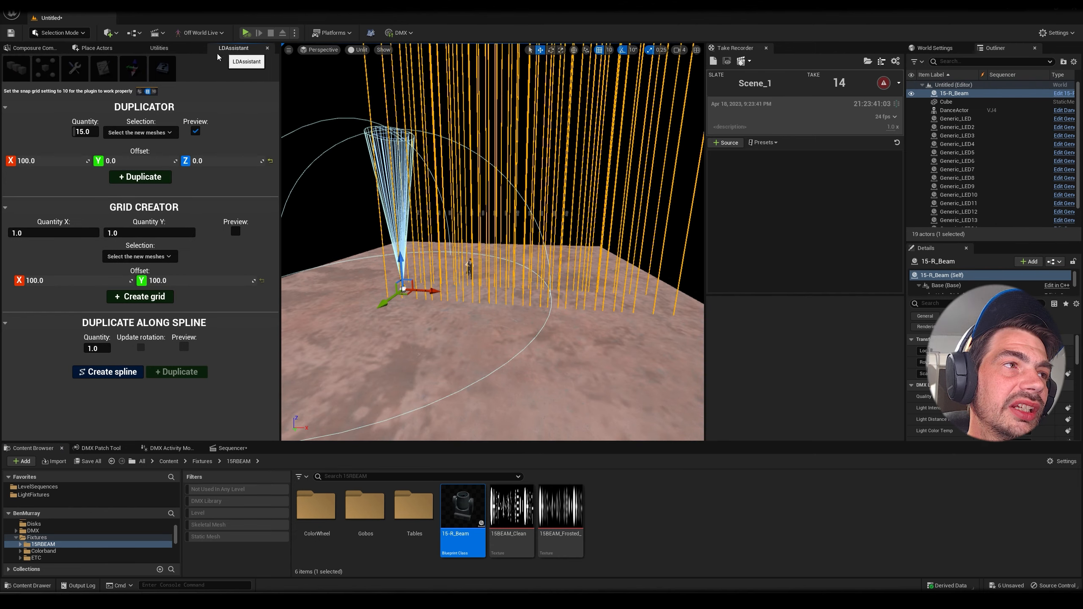
left_click(133, 180)
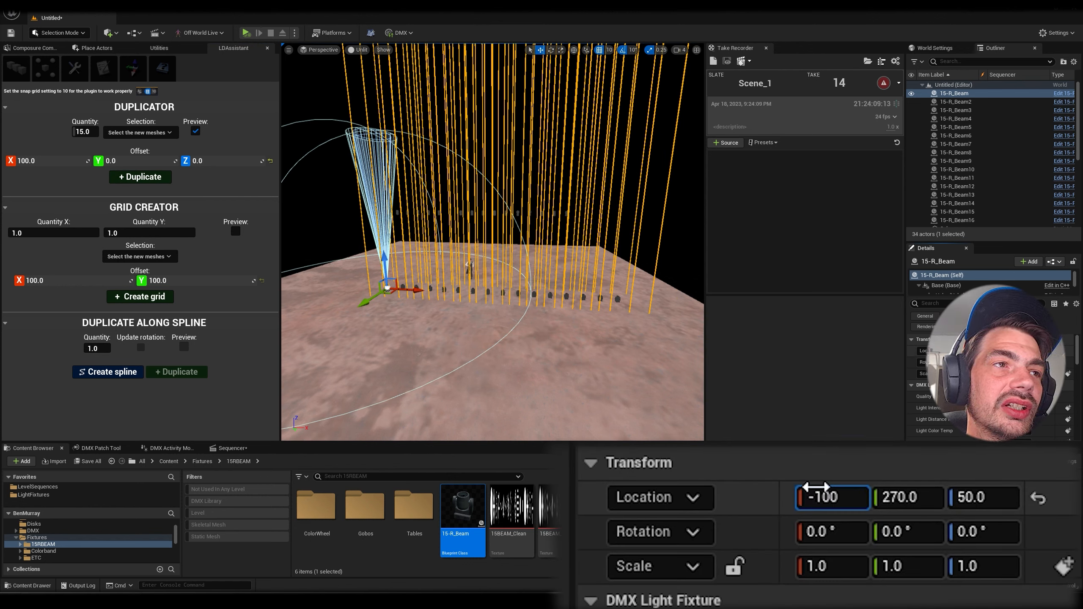
Set the first beam fixture's X location to -1000 and check the location of the last beam in the row.
type("0")
key("Return")
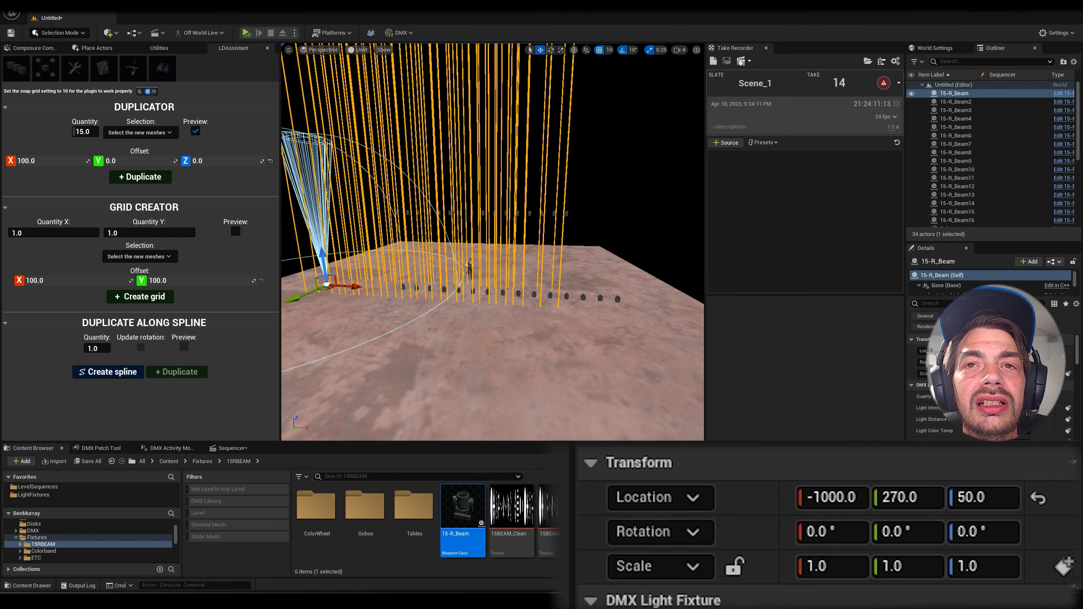
left_click(618, 300)
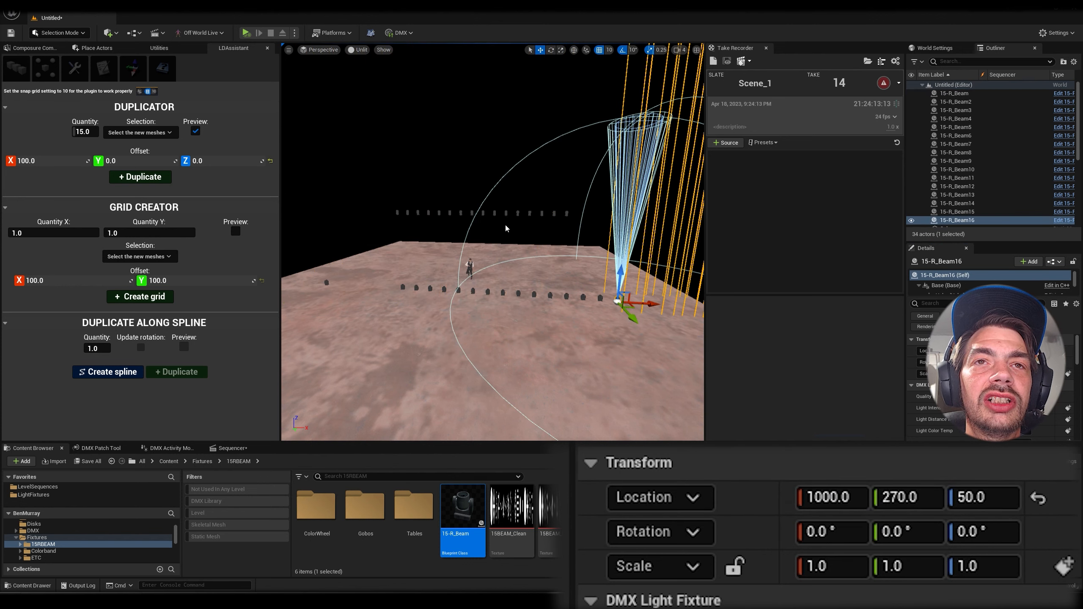
Distribute all sixteen 15-R_Beam fixtures evenly along the X axis.
left_click(325, 283)
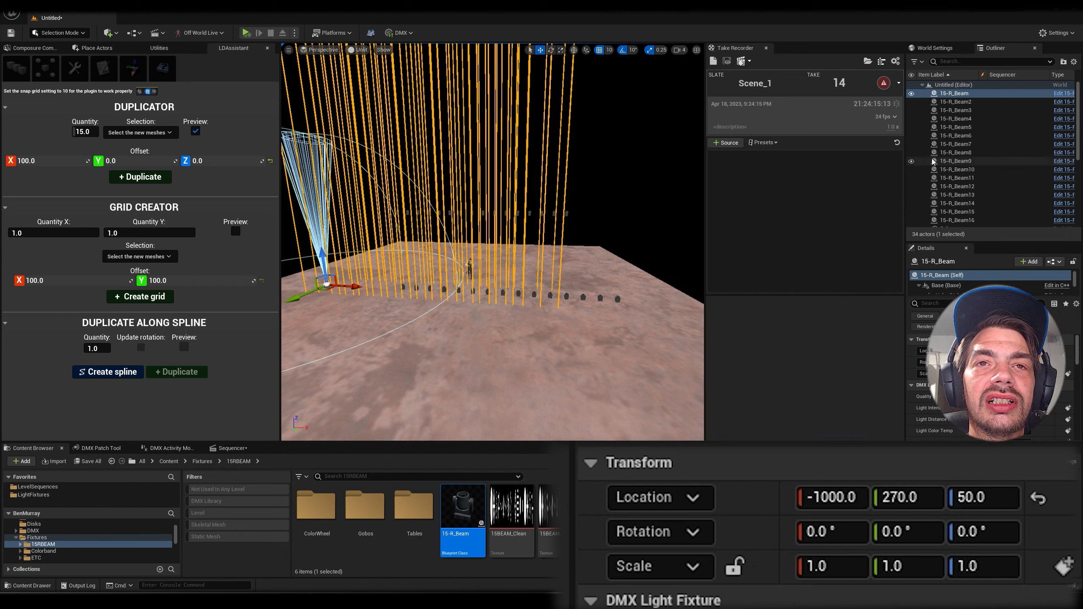
right_click_drag(990, 193, 991, 183)
left_click(977, 215, "shift")
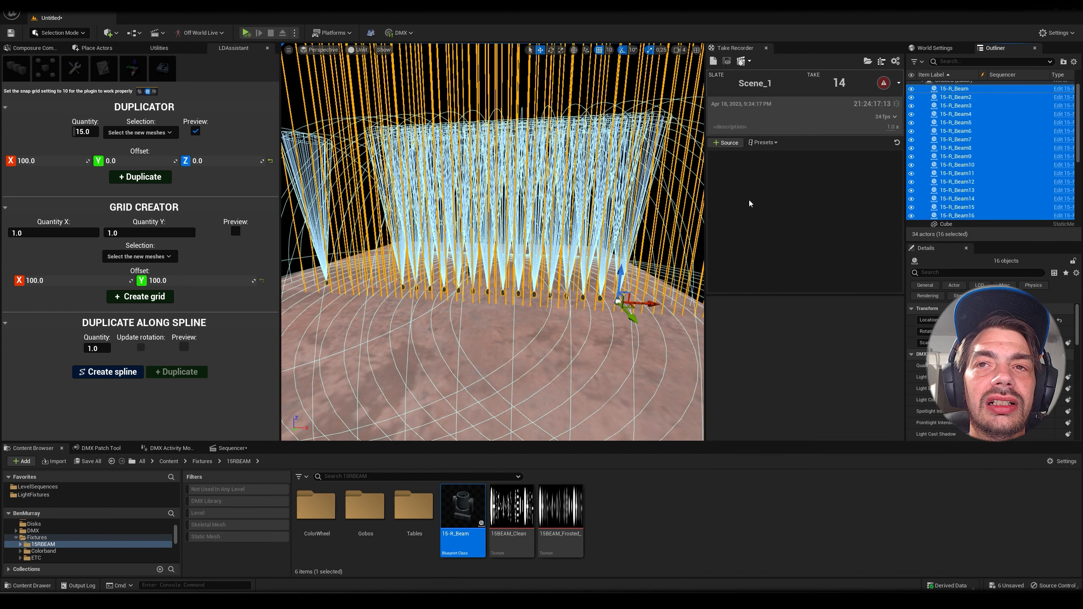
left_click(174, 50)
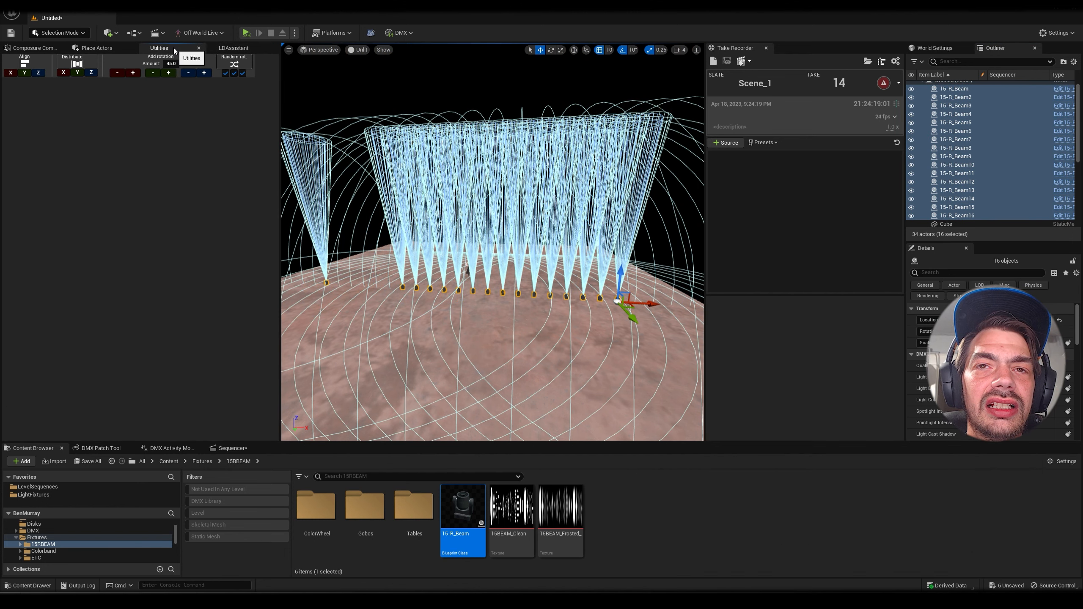
left_click(63, 73)
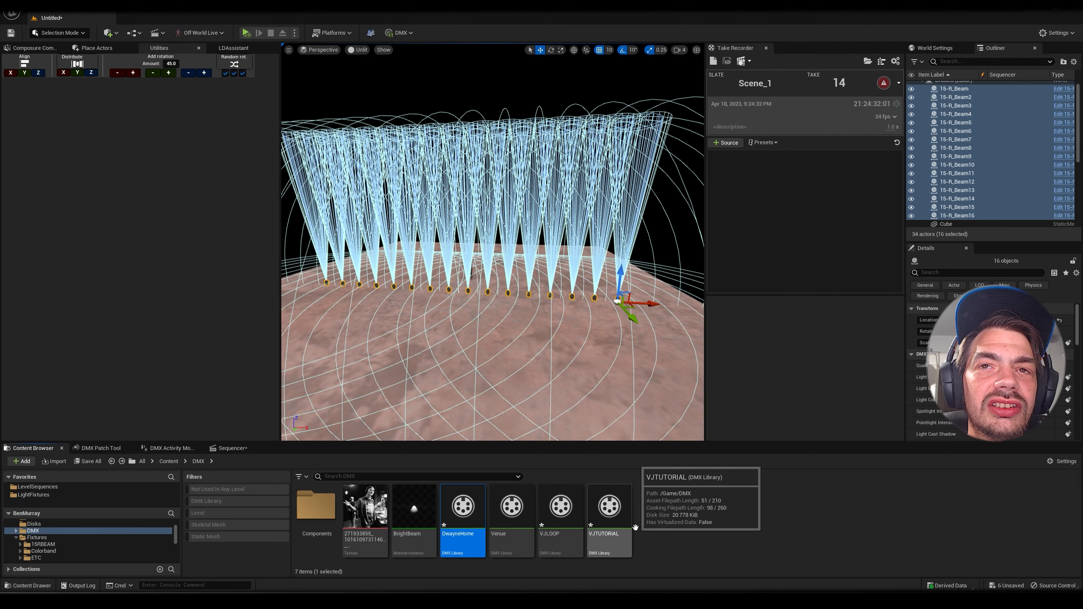
Copy the 15R Beam Plat fixture type from the Venue DMX library into the VJTUTORIAL library.
double_click(514, 508)
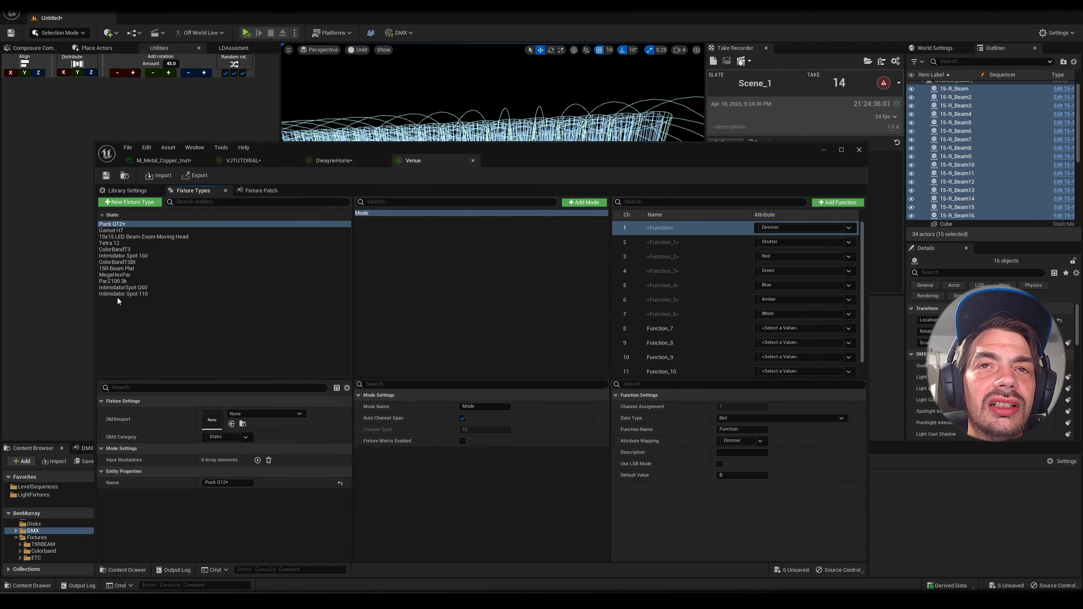
left_click(116, 268)
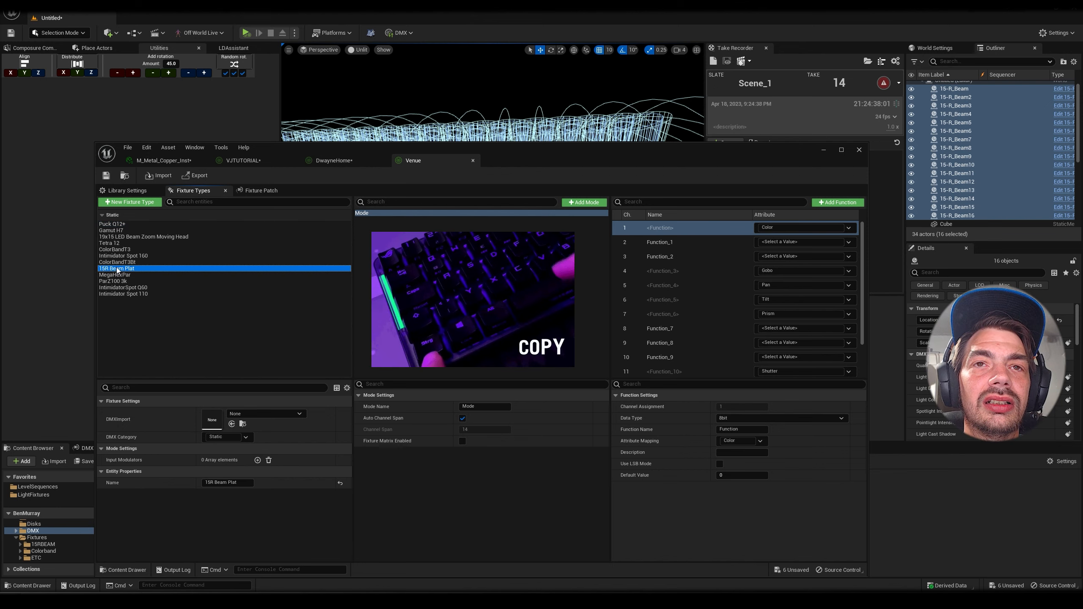
left_click(259, 158)
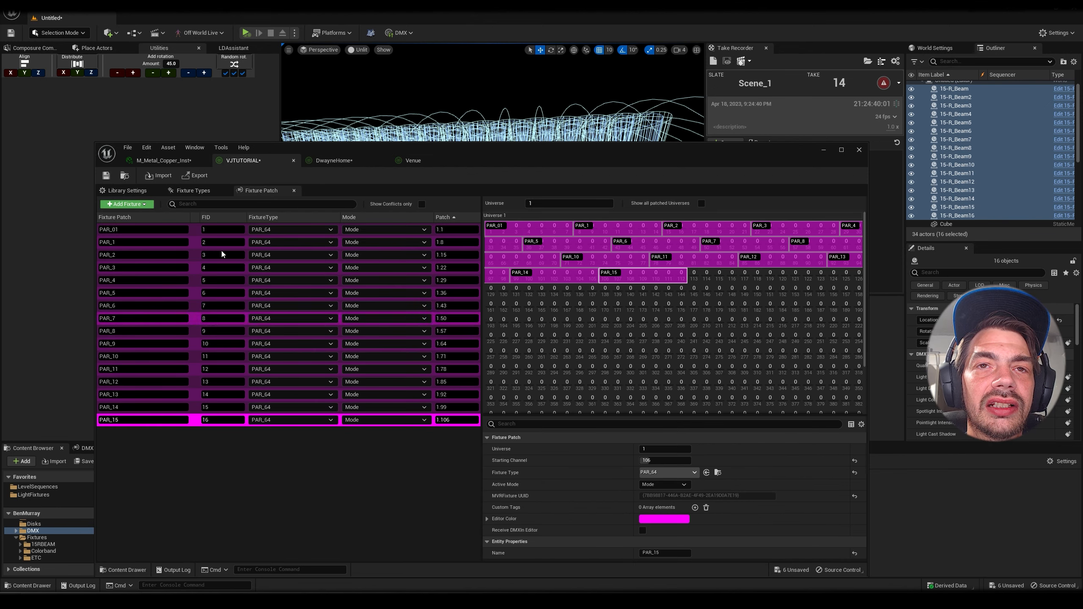
left_click(189, 189)
key("ctrl+v")
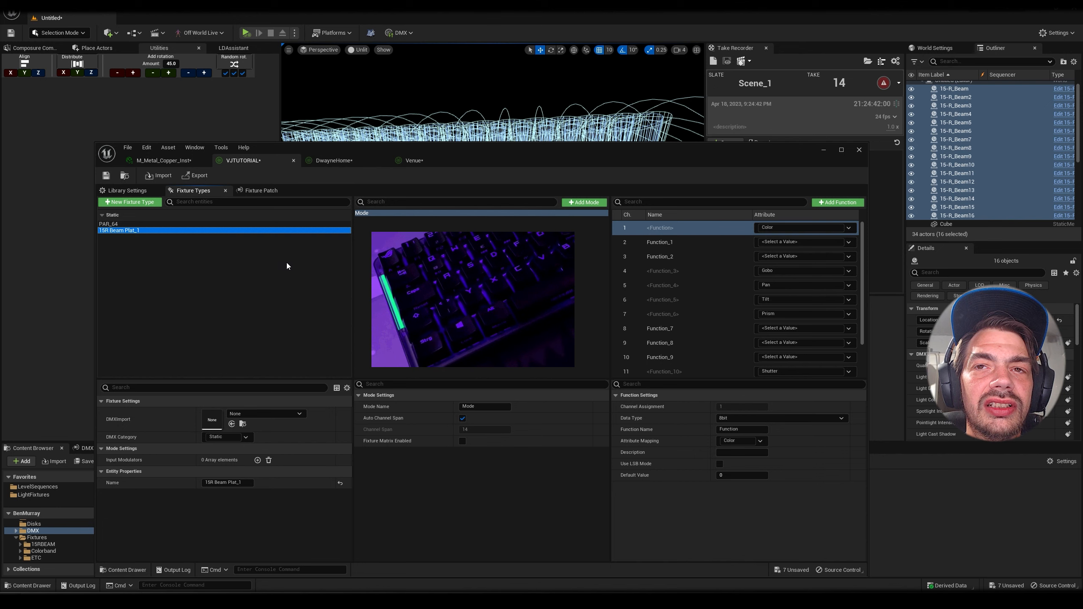
Add a fixture patch of type 15R Beam Plat_1 to the VJTUTORIAL library.
left_click(256, 191)
left_click(142, 205)
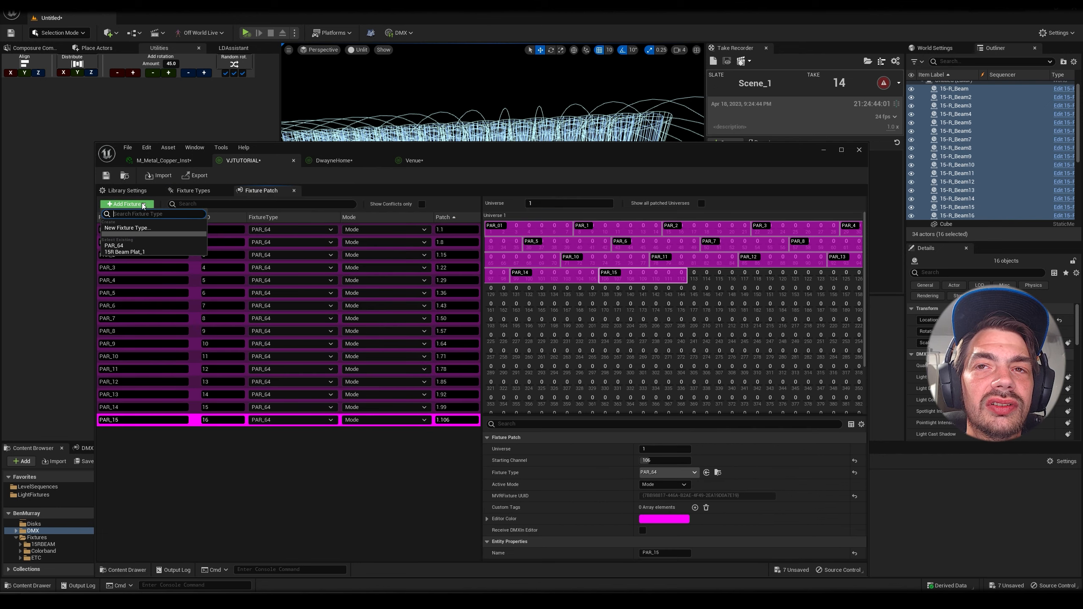
left_click(127, 252)
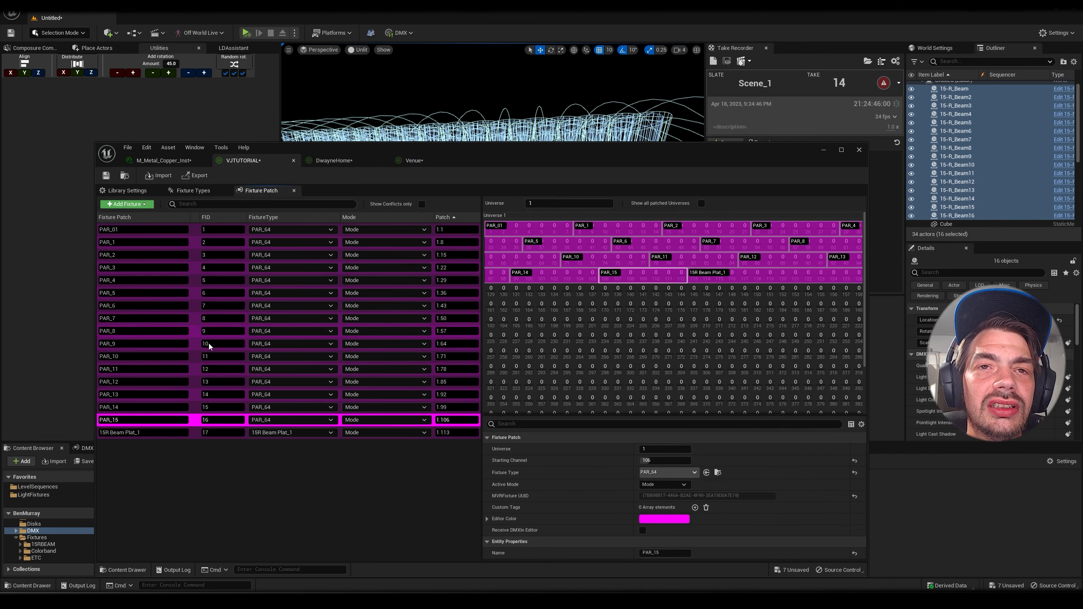
Duplicate the 15R Beam Plat_1 fixture patch repeatedly until the VJTUTORIAL library holds sixteen beam patches.
left_click(198, 435)
key("ctrl+d")
key("ctrl+d")
key("ctrl+d")
key("ctrl+d")
key("ctrl+d")
key("ctrl+d")
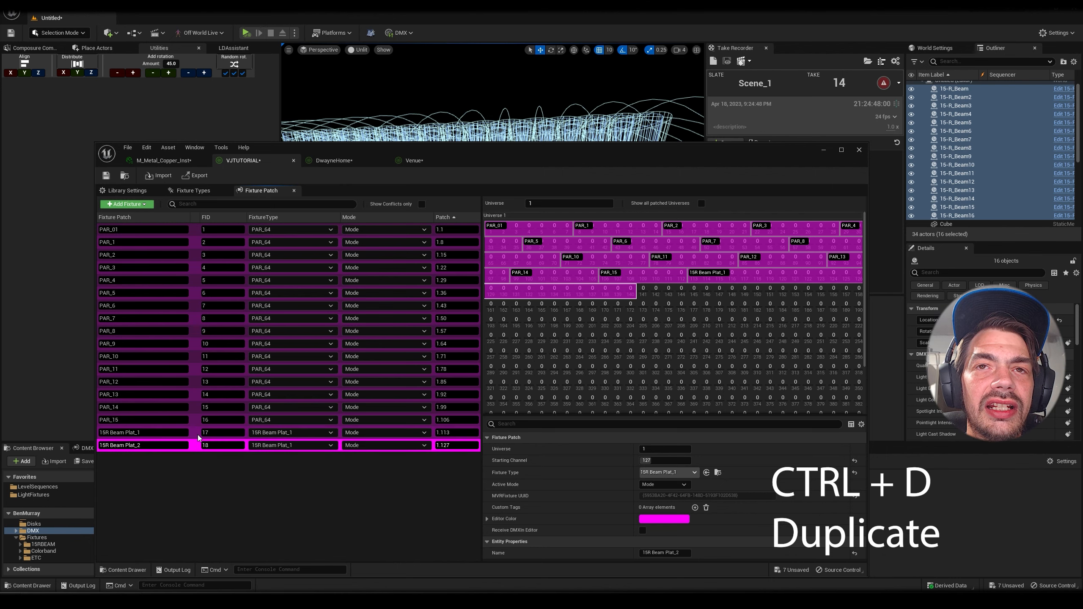
key("ctrl+d")
key("ctrl+d")
key("ctrl+d")
key("ctrl+d")
key("ctrl+d")
key("ctrl+d")
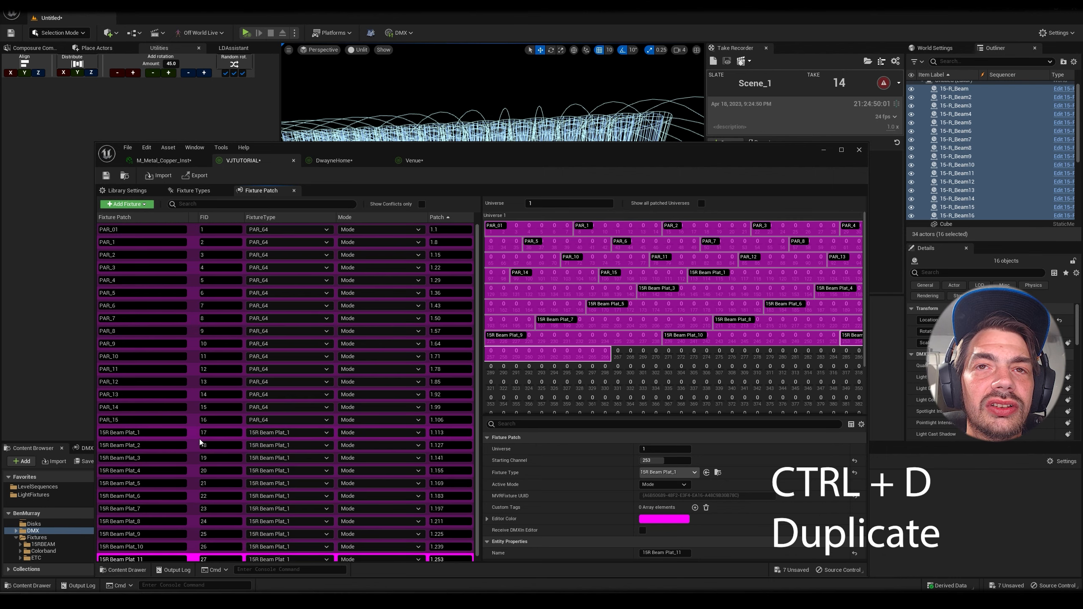
key("ctrl+d")
key("ctrl+d")
key("ctrl+d")
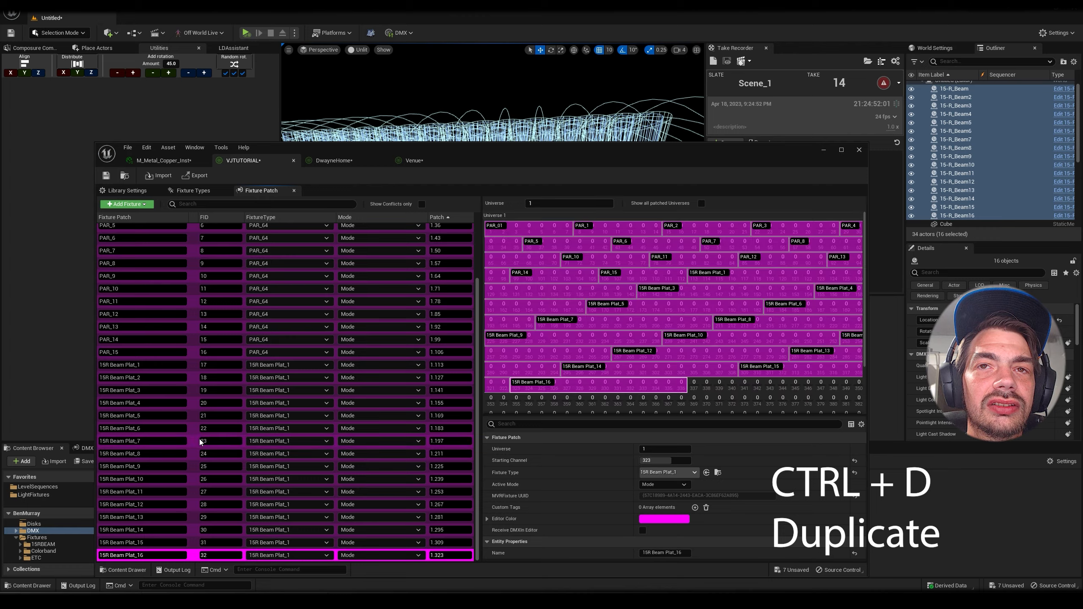
Switch to SoundSwitch and add eight 15R-Beam Platinum (Mode 2) fixtures to a new group with automatic DMX addressing.
left_click(824, 152)
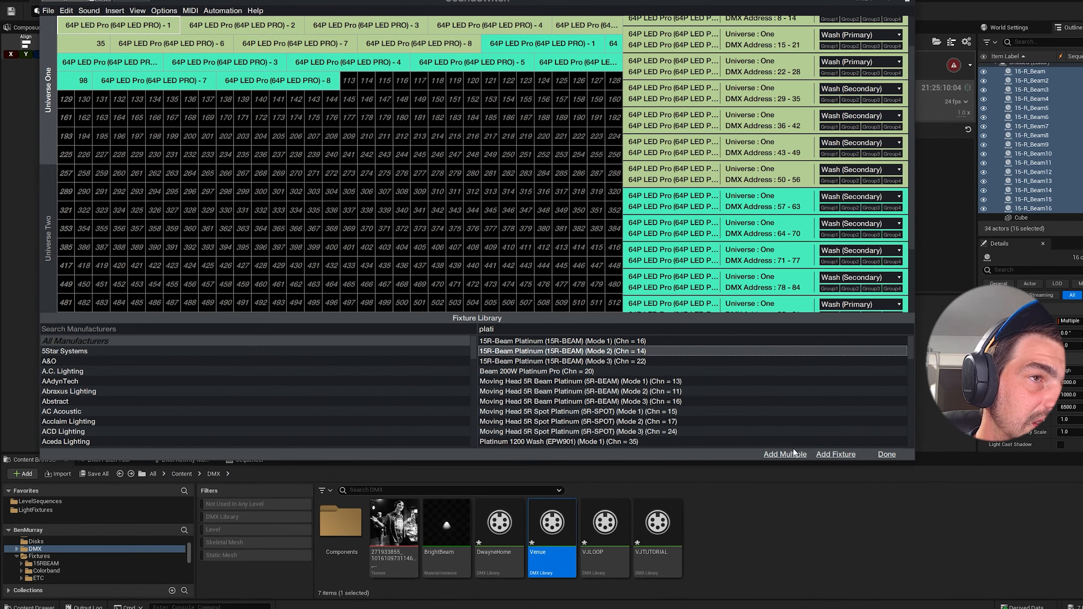
double_click(724, 351)
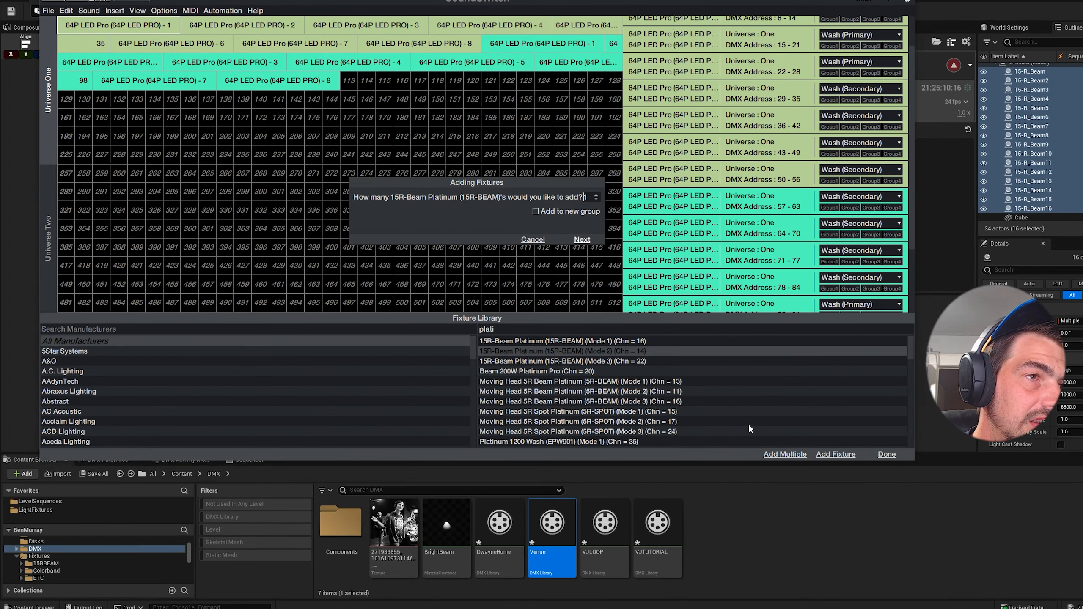
left_click(596, 196)
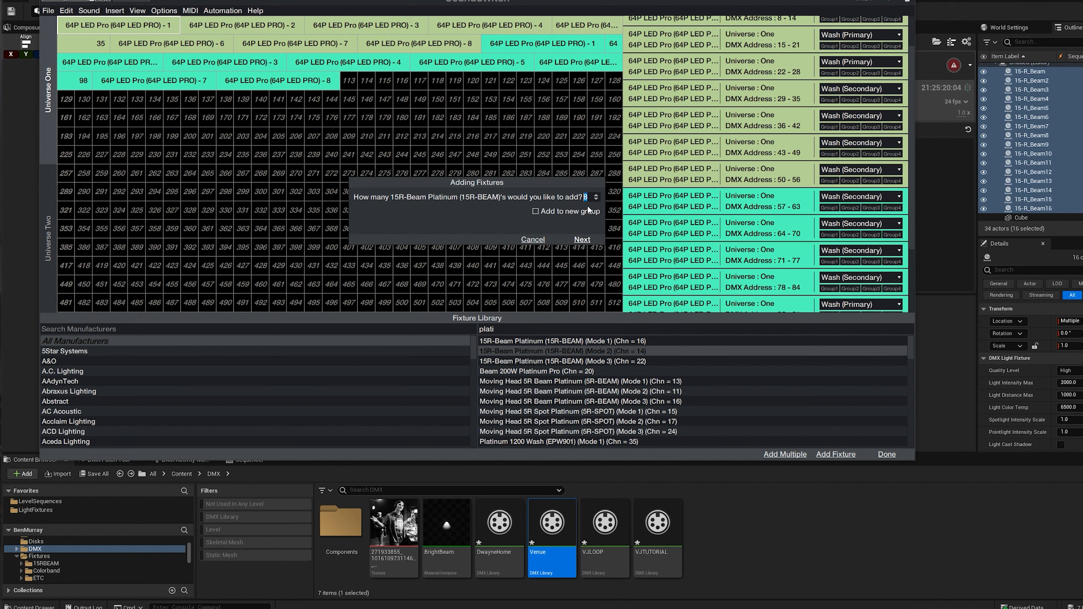
left_click(585, 213)
left_click(582, 239)
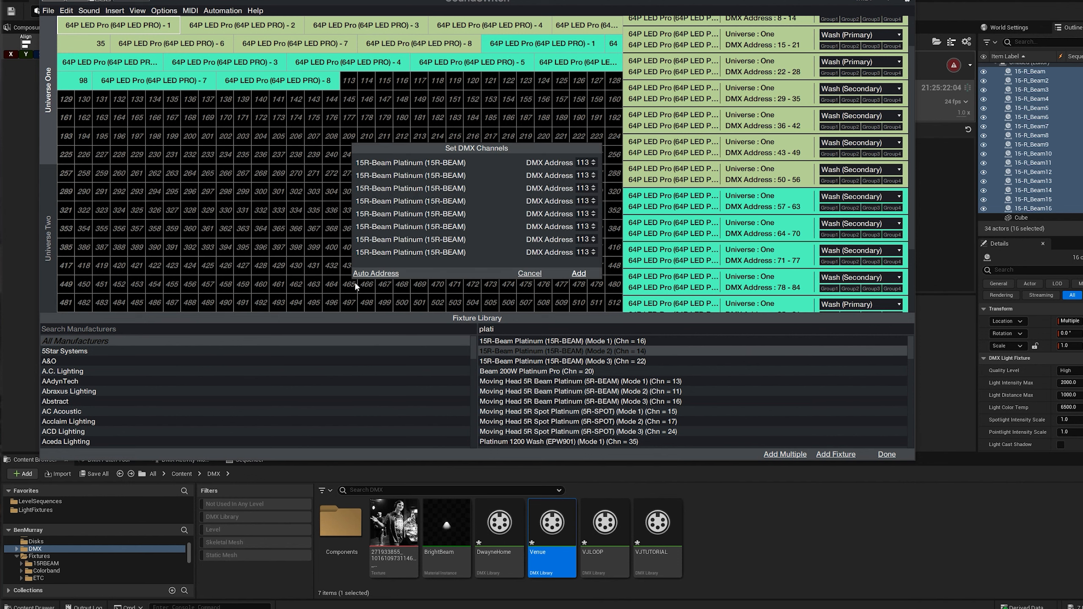
left_click(378, 273)
left_click(578, 273)
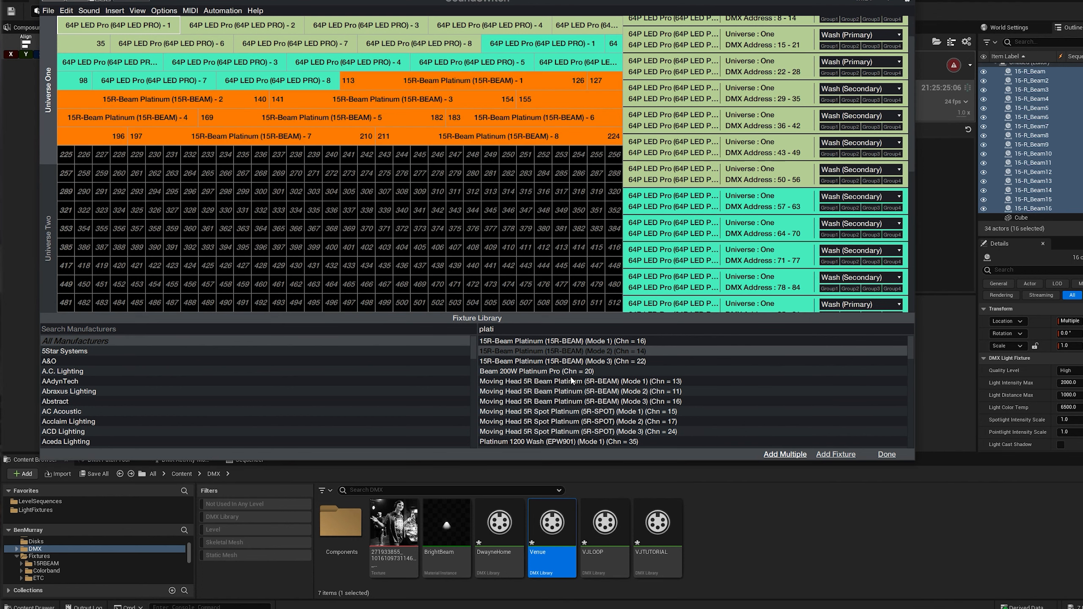
Add a second new group of eight auto-addressed 15R-Beam Platinum fixtures and finish the fixture setup.
left_click(793, 455)
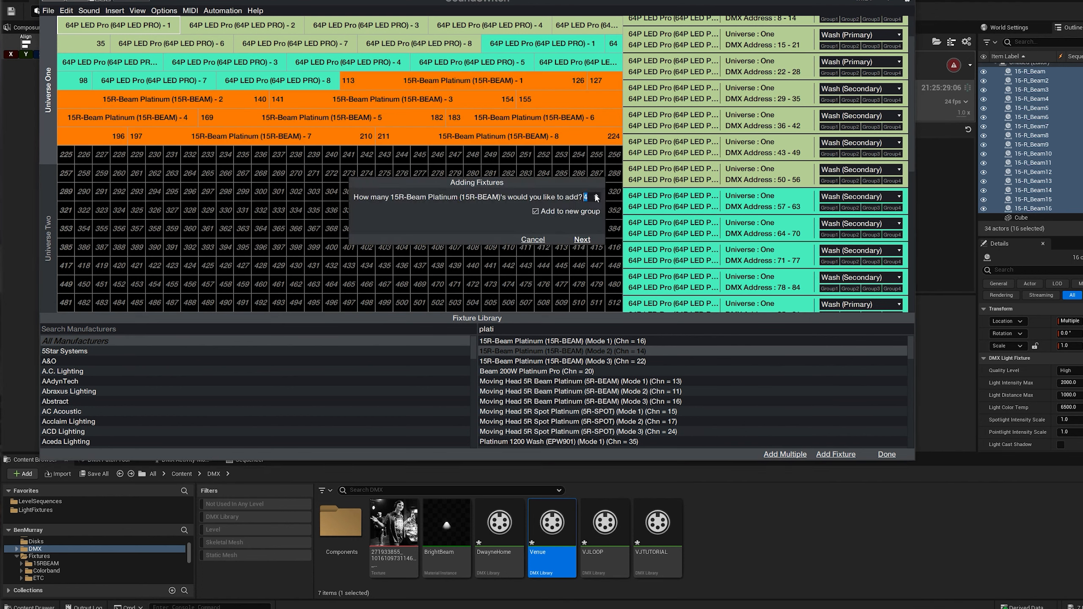
left_click(582, 240)
left_click(379, 275)
left_click(579, 275)
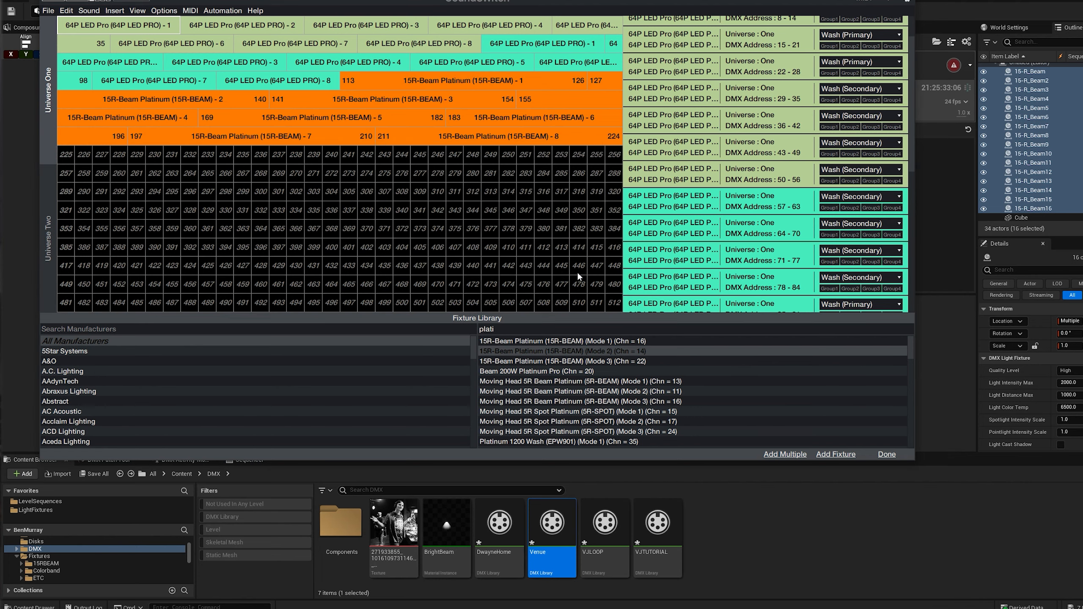
left_click(886, 455)
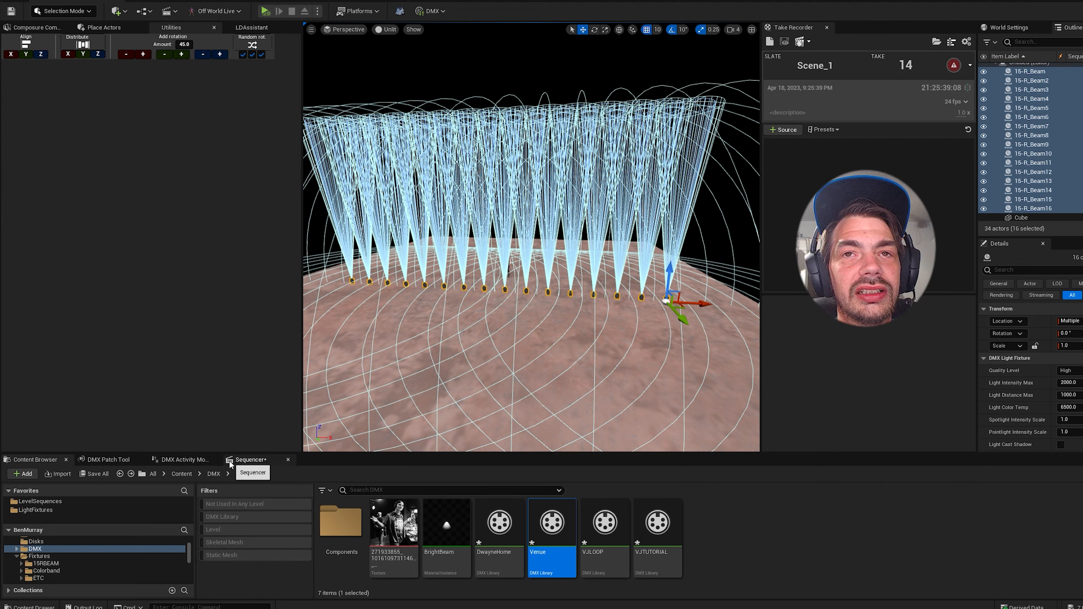
Switch to Unreal Engine and set the DMX Patch Tool's fixture patch to 15R Beam Plat_1 for the selected beams.
left_click(108, 460)
left_click(107, 487)
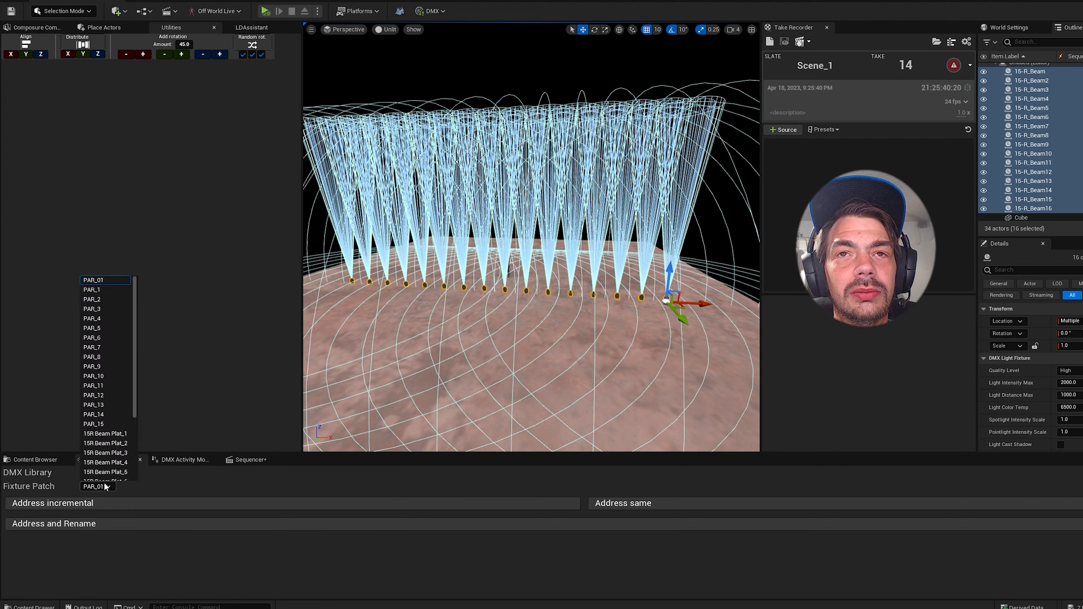
left_click(115, 438)
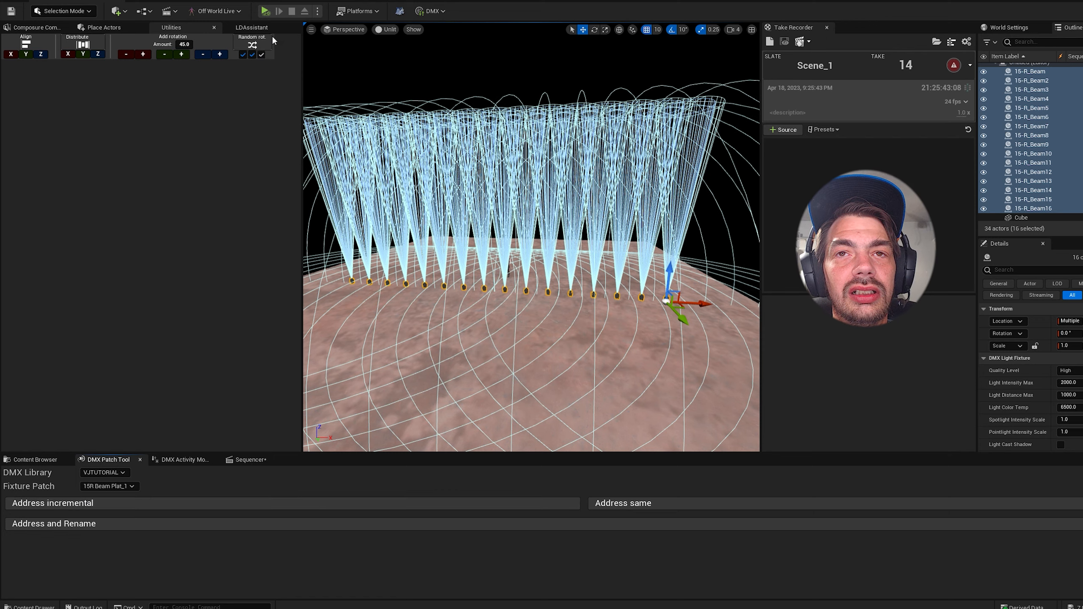
Simulate the level in Lit view mode and examine the beams' response to the incoming DMX.
left_click(265, 13)
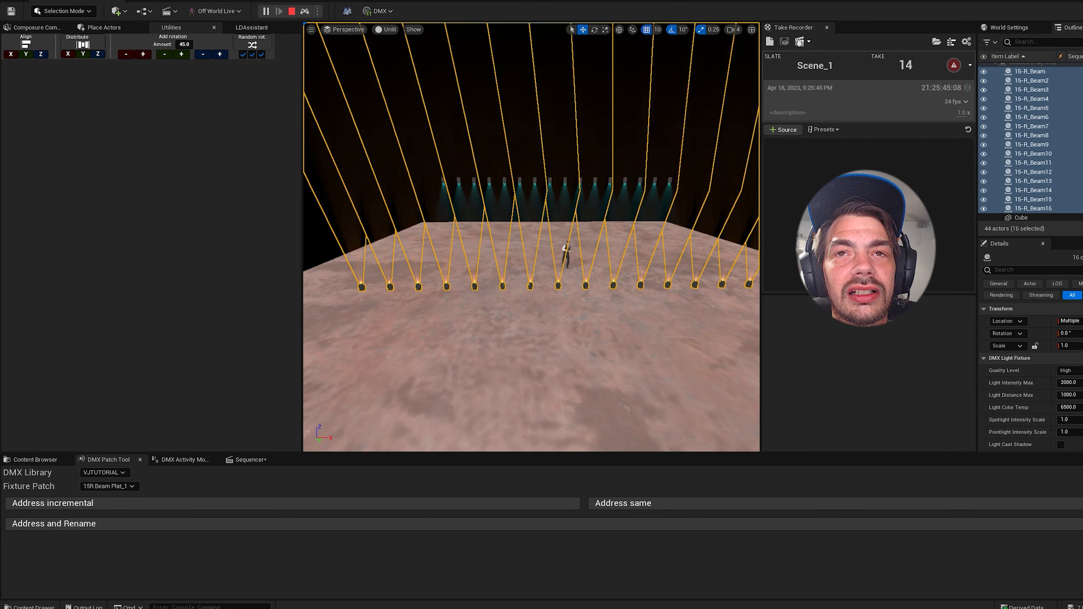
left_click(386, 29)
left_click(400, 53)
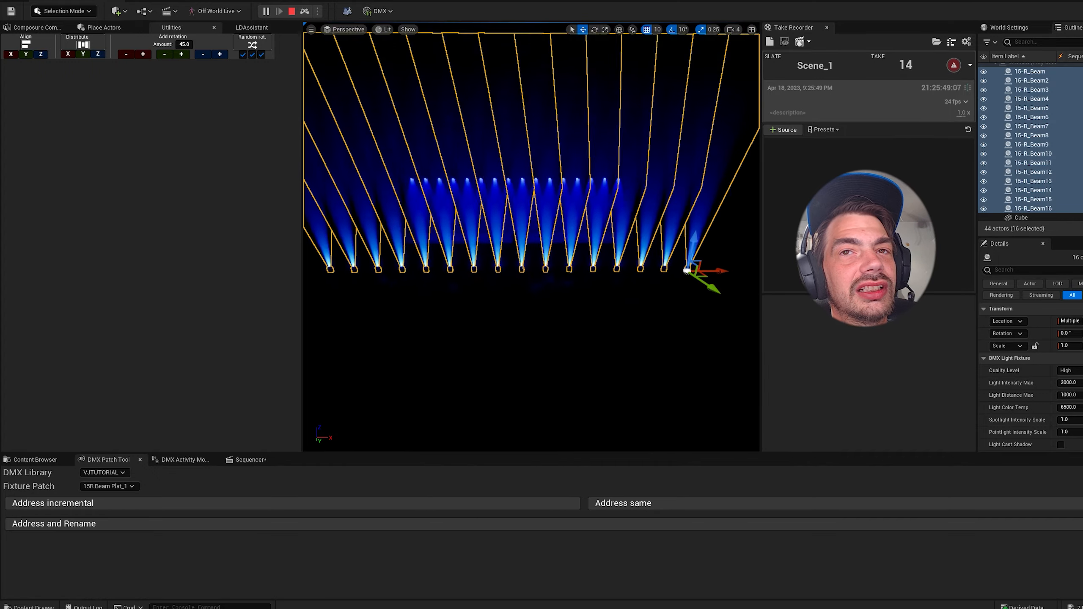
right_click_drag(534, 142, 676, 167)
key("Escape")
right_click_drag(614, 192, 527, 184)
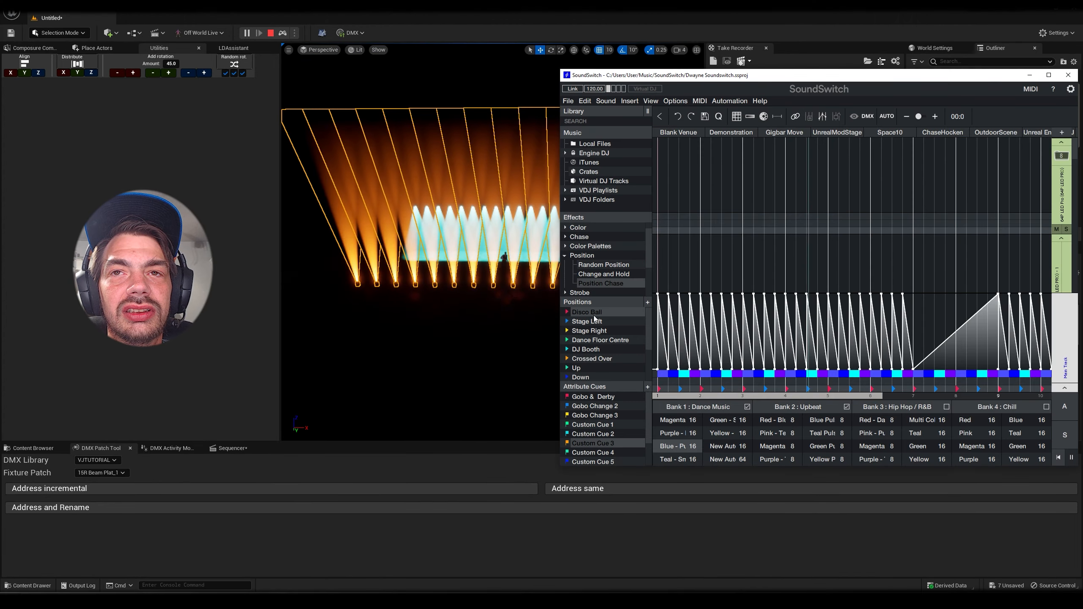
Edit the Disco Ball position in SoundSwitch, inverting pan for the second 15R-Beam Platinum group and moving the aim point off centre.
double_click(594, 316)
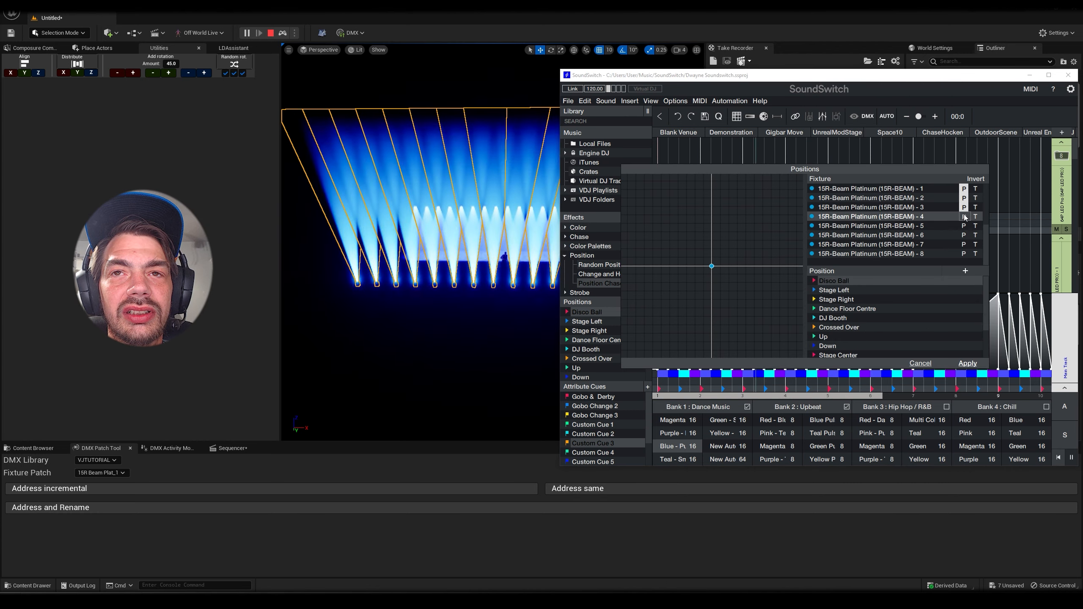
scroll(982, 250, "up", 3)
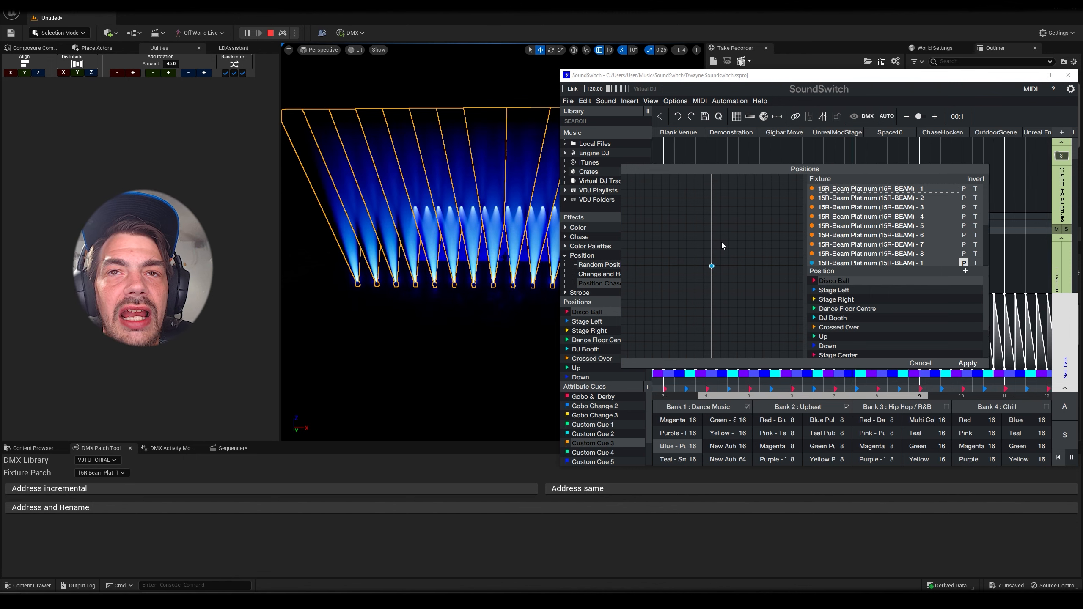
left_click_drag(712, 266, 744, 259)
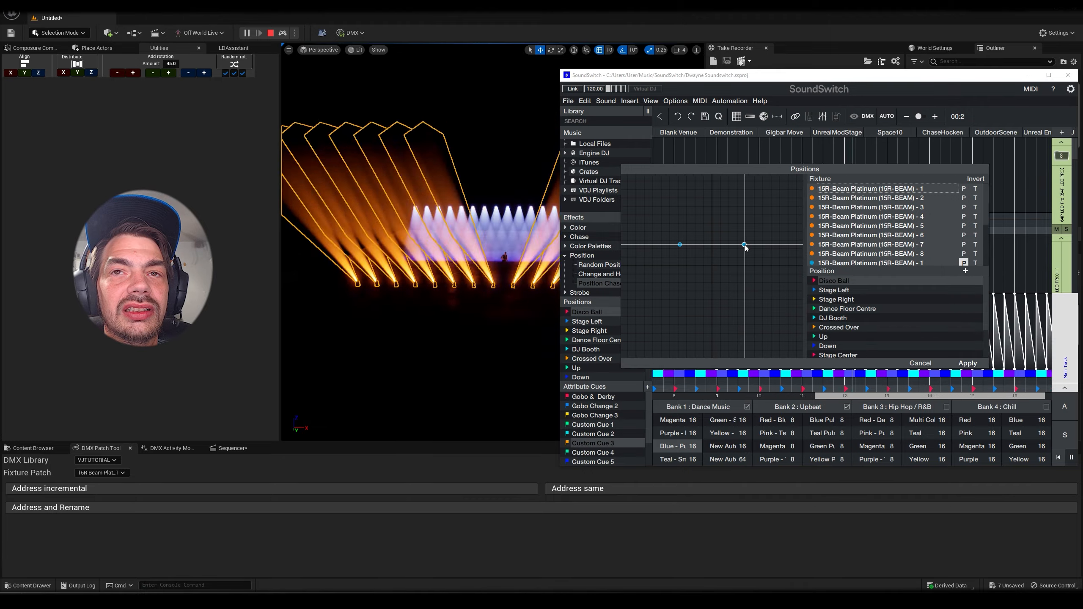
Move the Stage Left aim point further outward, then compare the Disco Ball and Stage Right positions.
left_click(819, 290)
left_click_drag(745, 259, 791, 246)
left_click(823, 280)
left_click(829, 299)
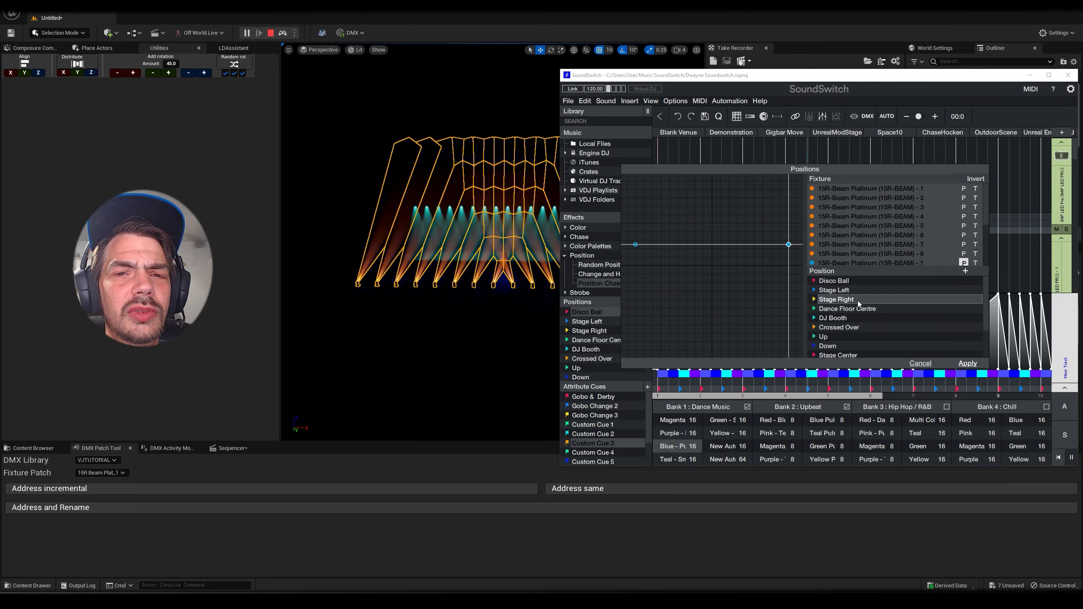
Adjust the aim points of the Dance Floor Centre and DJ Booth positions.
left_click(856, 308)
left_click_drag(767, 295, 760, 292)
left_click(833, 318)
left_click_drag(712, 265, 696, 309)
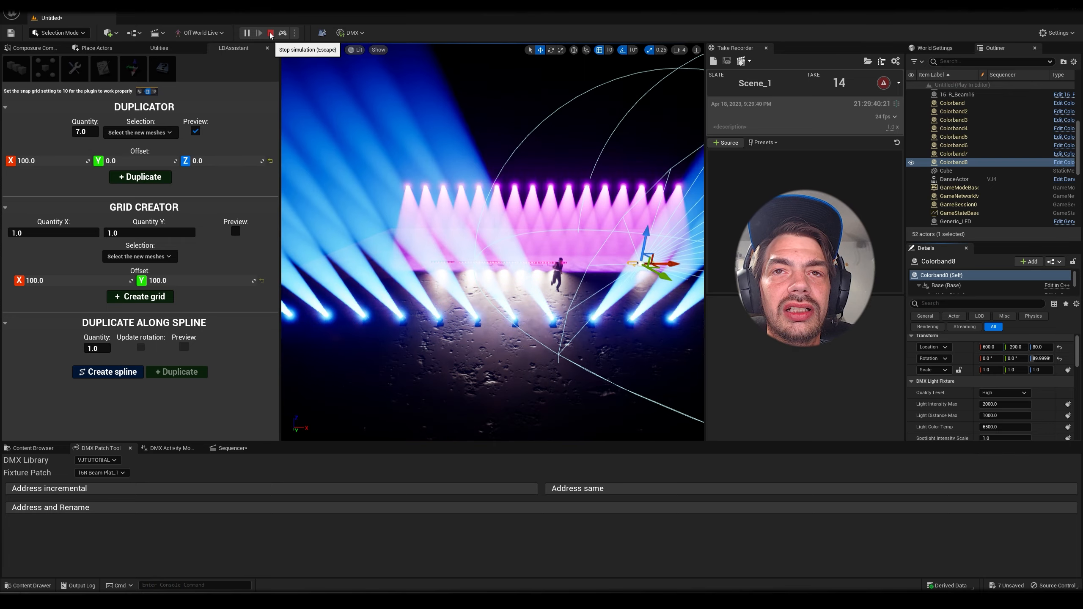
Stop the Unreal Engine simulation and switch the viewport to Unlit mode.
left_click(270, 33)
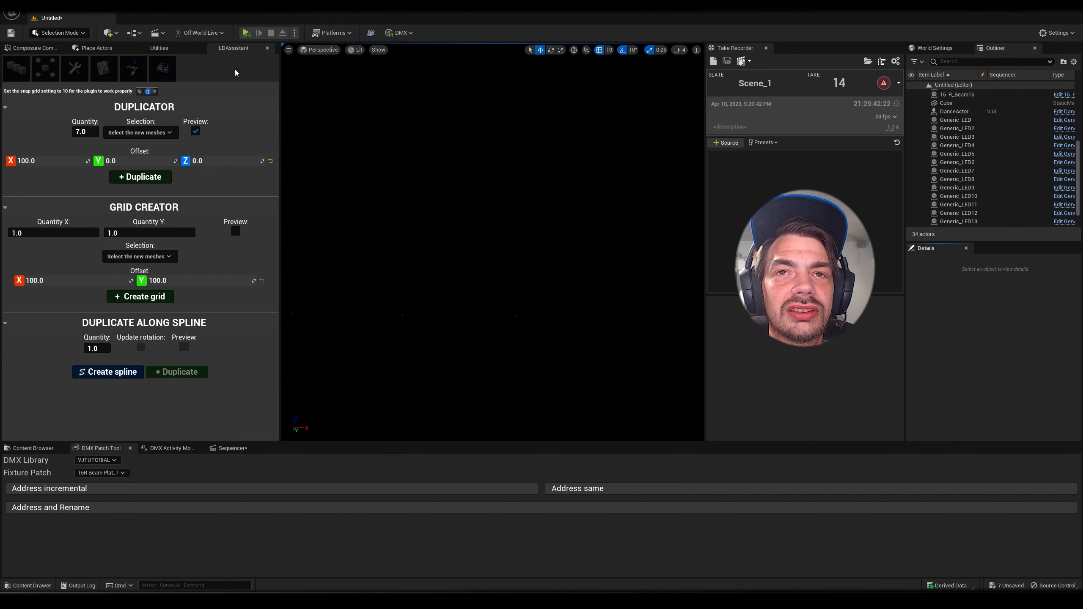
left_click(356, 49)
left_click(372, 83)
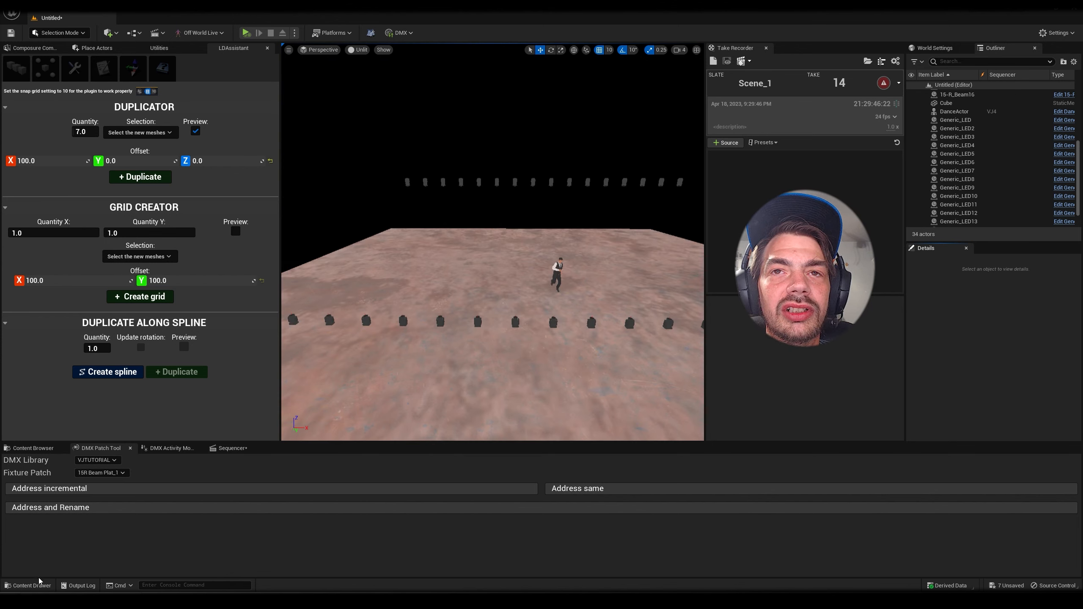
Place a Colorband fixture on the stage floor behind the row of beams.
left_click(30, 585)
left_click_drag(366, 529, 401, 255)
key("w")
right_click_drag(608, 135, 565, 166)
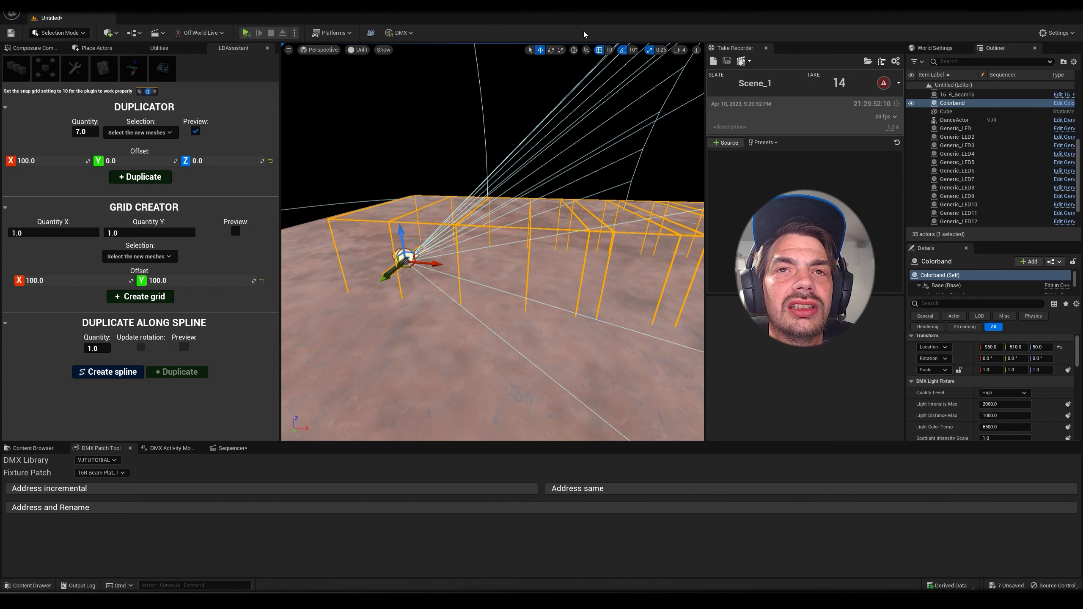
Rotate the Colorband 90° about Z and create seven duplicates of it in a row with the Duplicator.
left_click(551, 50)
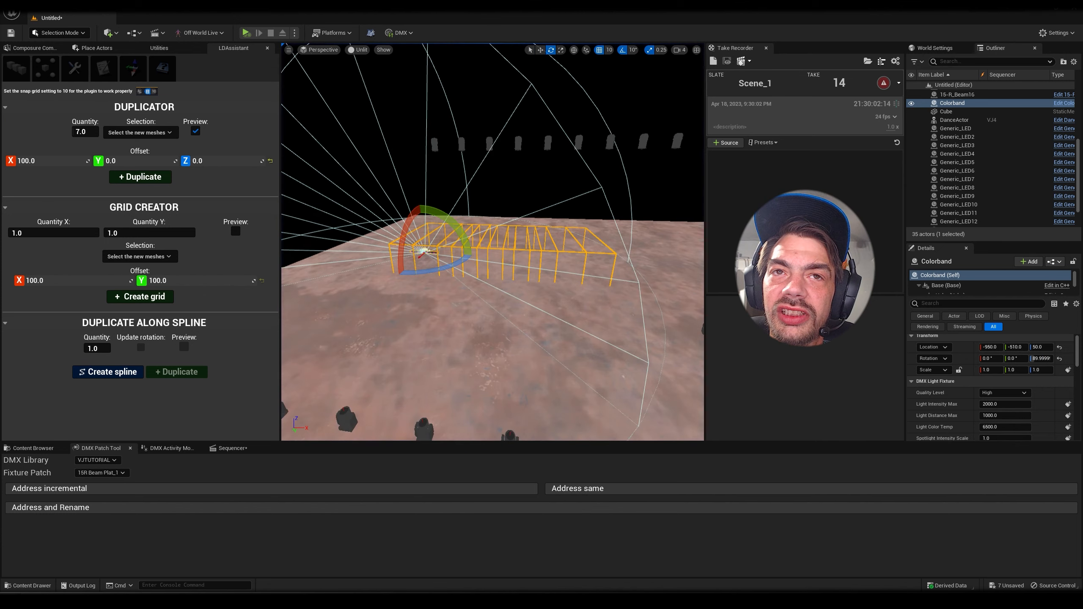
scroll(502, 231, "up", 3)
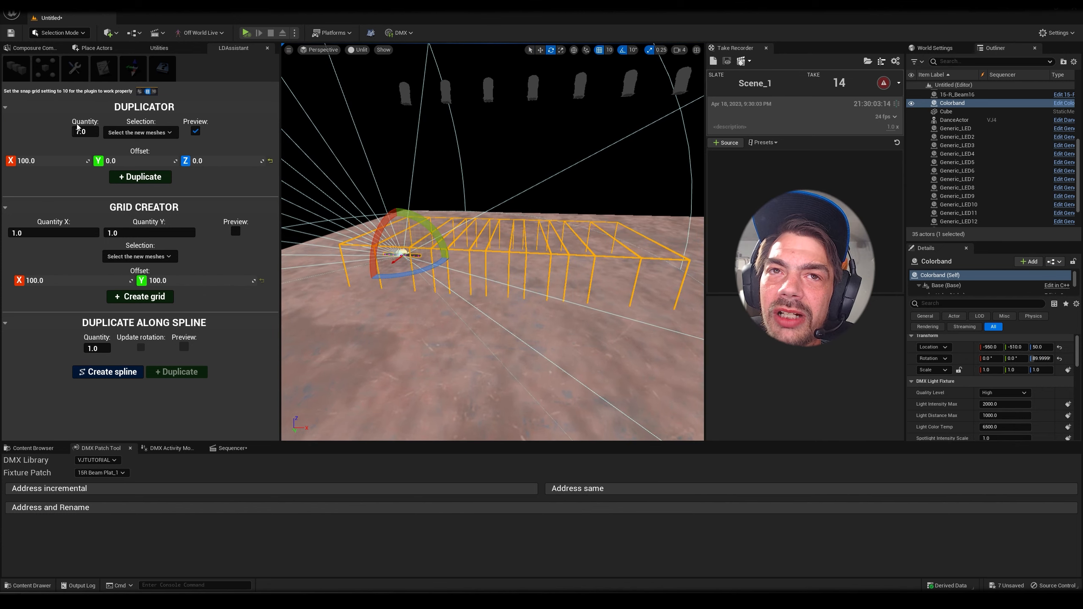
left_click(141, 177)
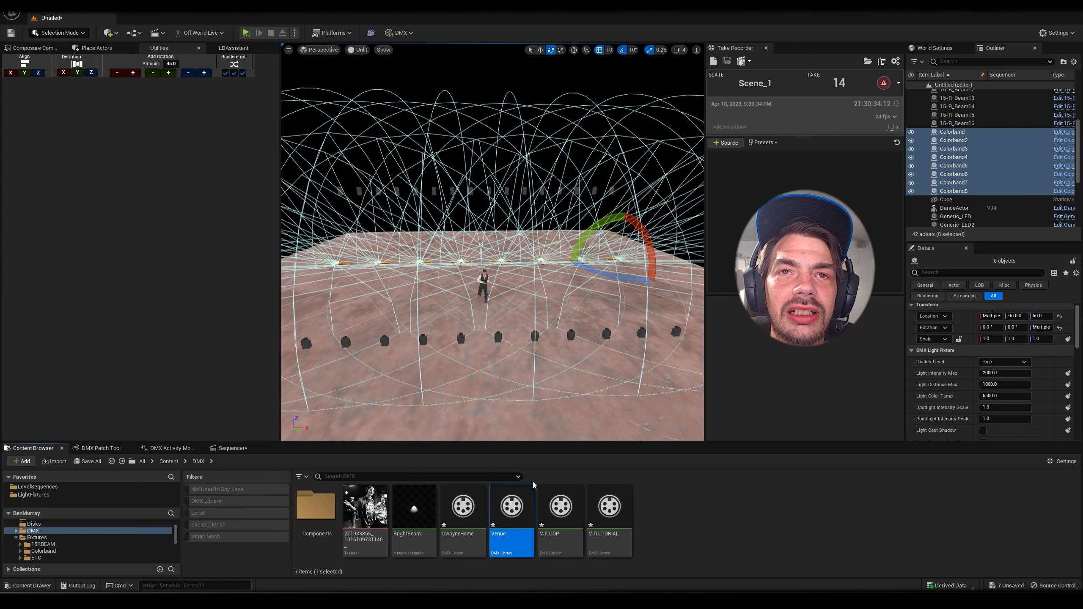
Copy the ColorBandT3 fixture type from the Venue DMX library into the VJTUTORIAL library.
double_click(515, 519)
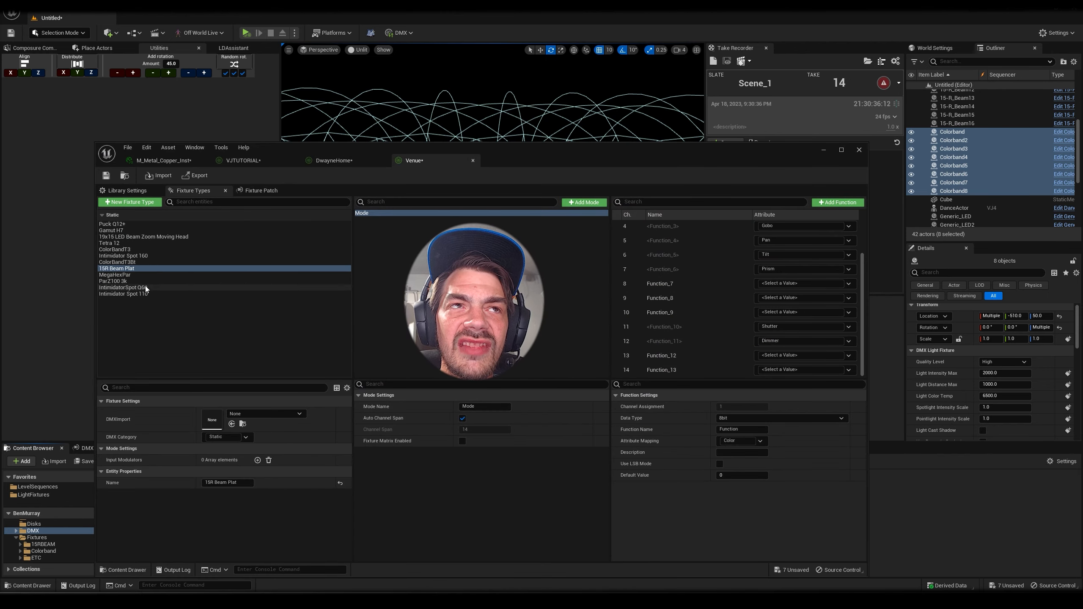
left_click(76, 256)
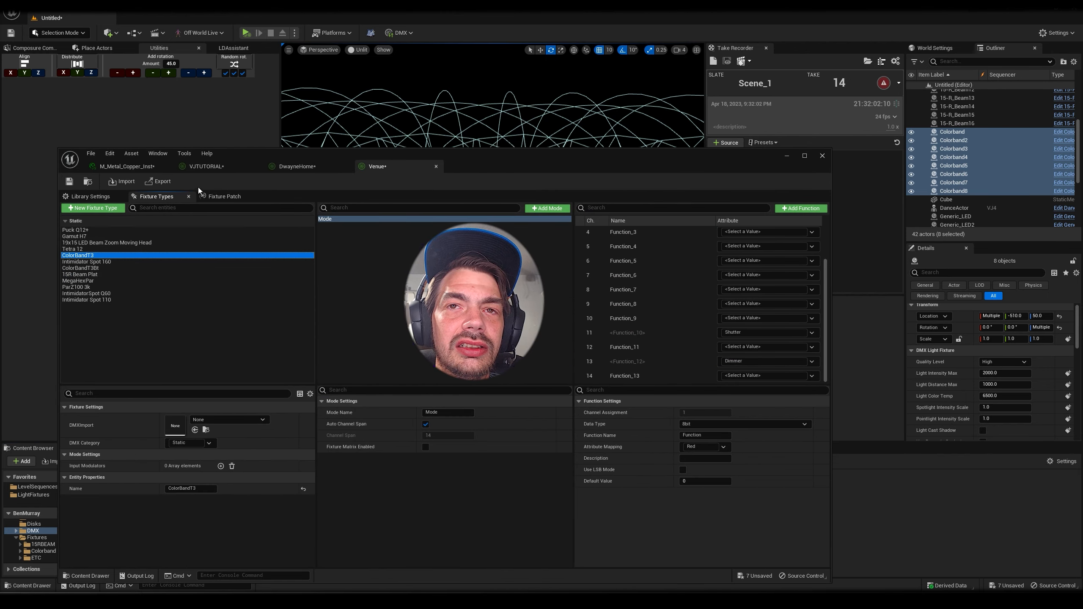
left_click(207, 167)
key("ctrl+v")
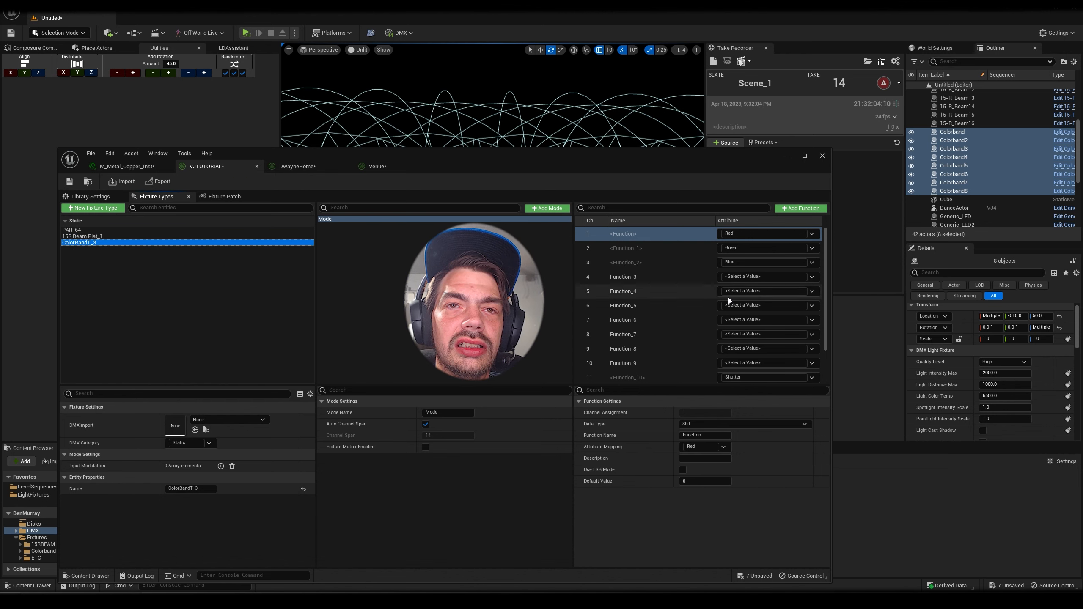
Add a ColorBandT_3 fixture patch to the VJTUTORIAL library and duplicate it for the other Colorbands.
left_click(222, 196)
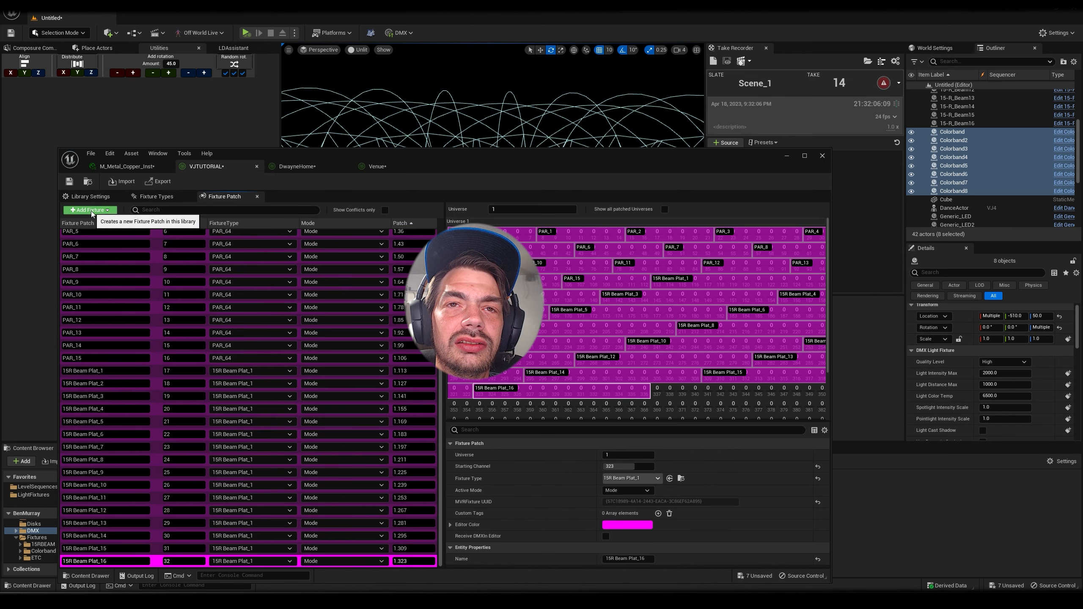
left_click(91, 210)
left_click(98, 251)
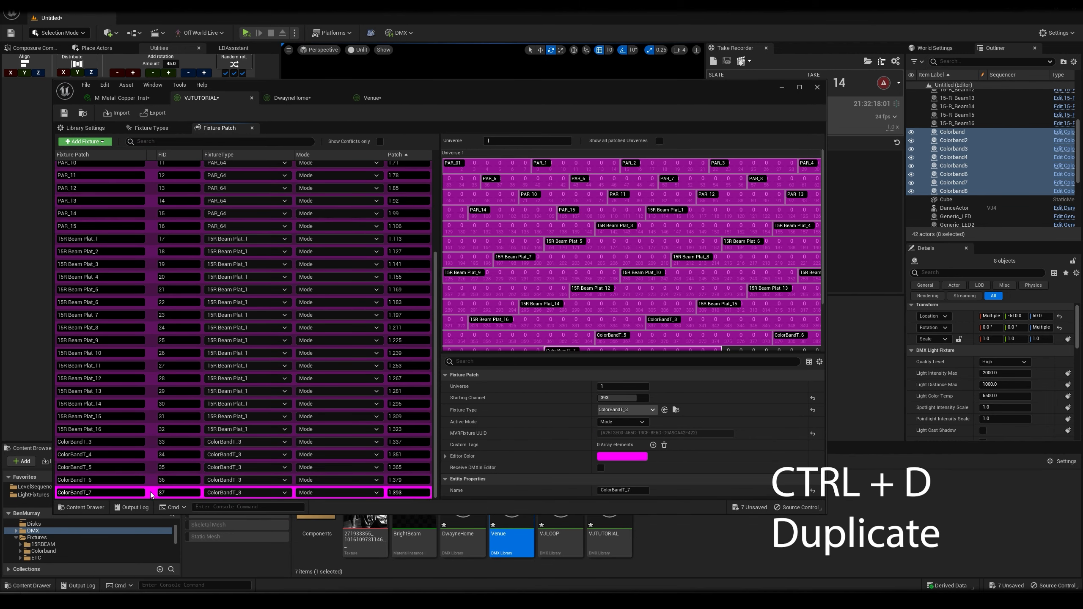
key("ctrl+d")
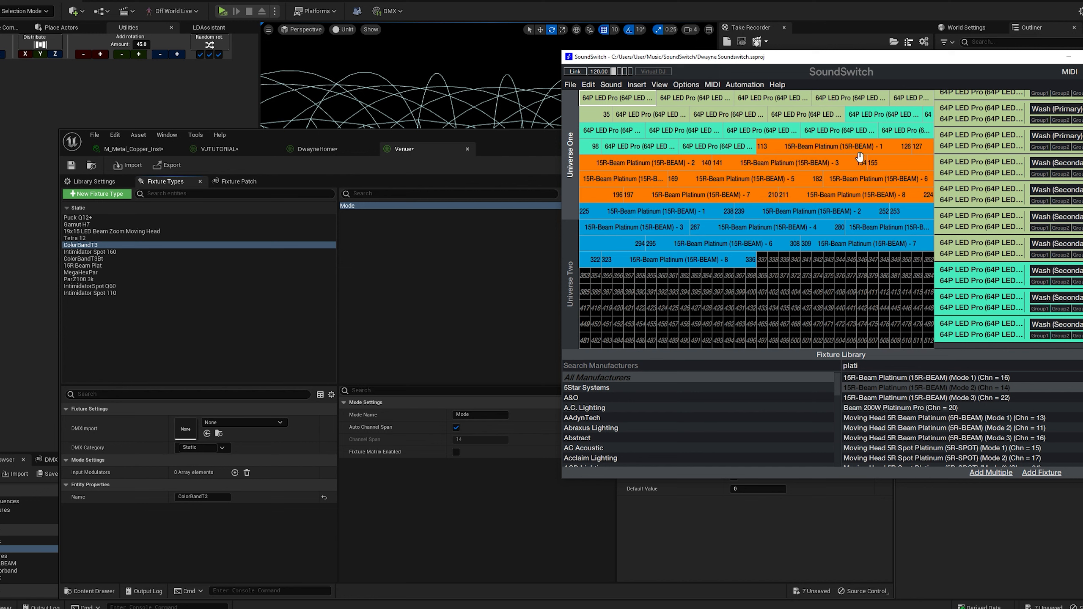
Search SoundSwitch's fixture library for "colorband t3" and add eight COLORband T3 USB (Mode 1) fixtures, auto-addressed from DMX address 337.
left_click_drag(870, 368, 830, 362)
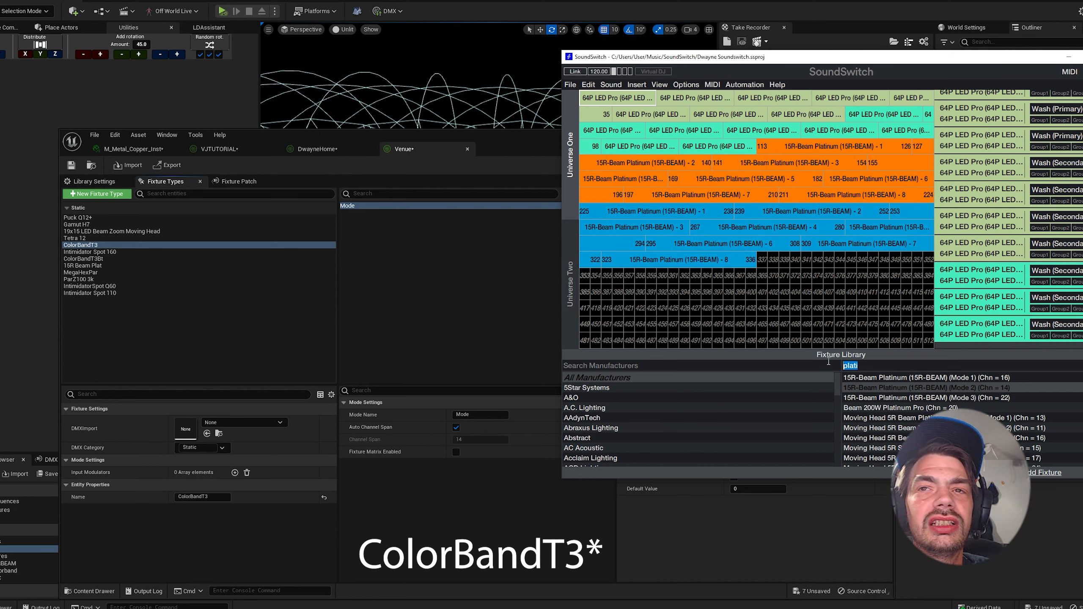
type("colorbn")
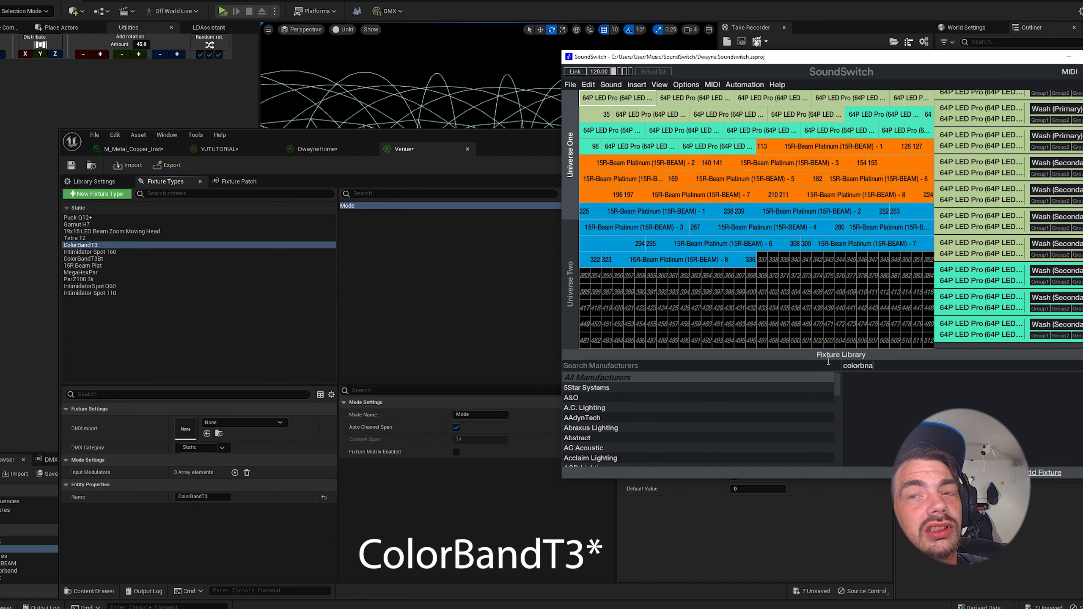
key("BackSpace")
type("and t3")
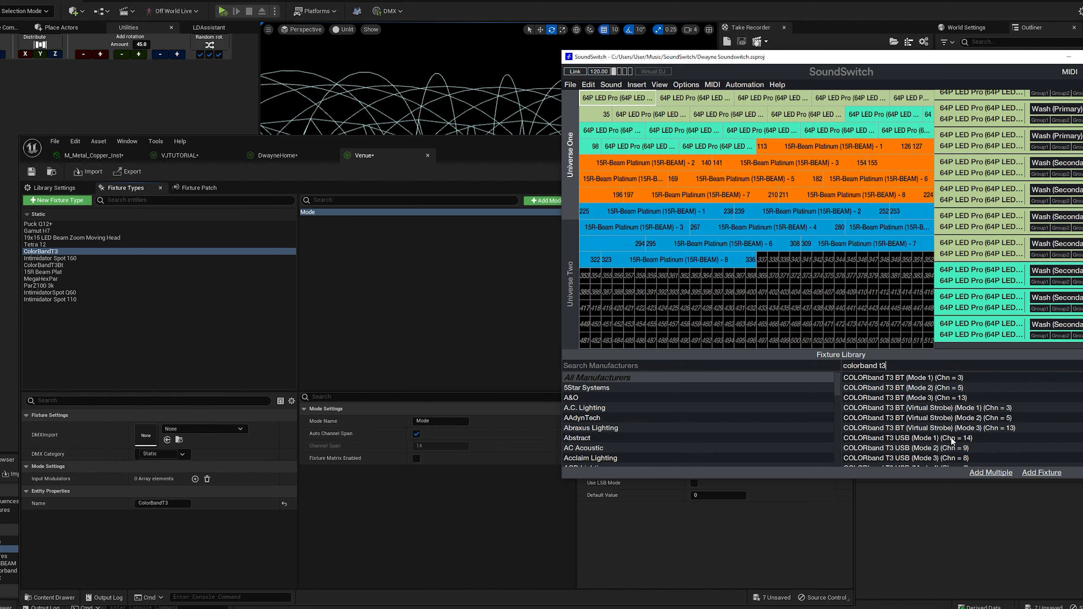
scroll(953, 437, "down", 1)
left_click(971, 418)
left_click(991, 472)
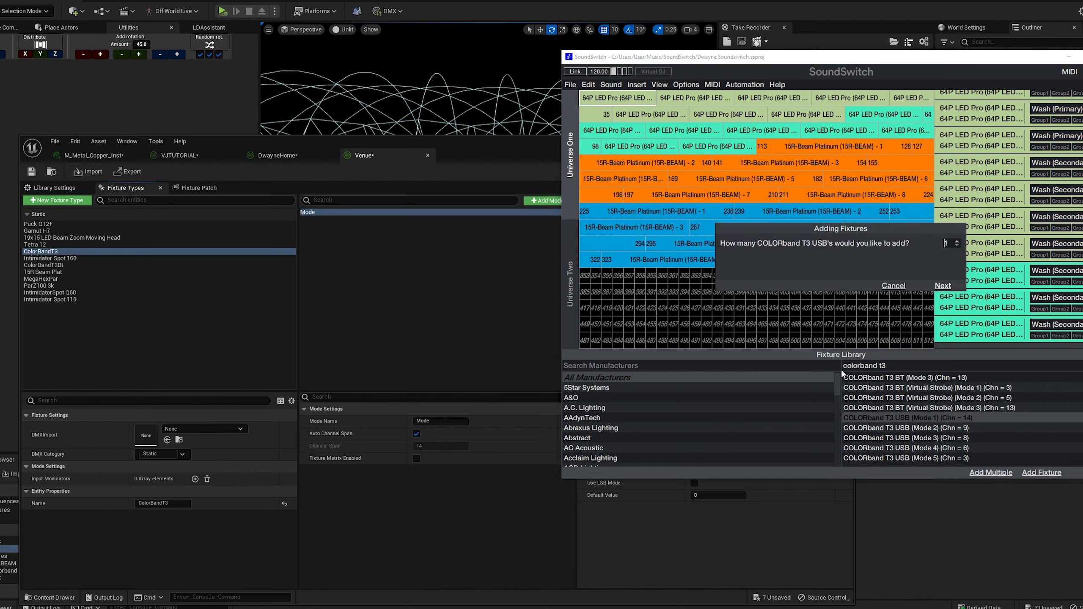
left_click(957, 242)
left_click(944, 287)
left_click(757, 320)
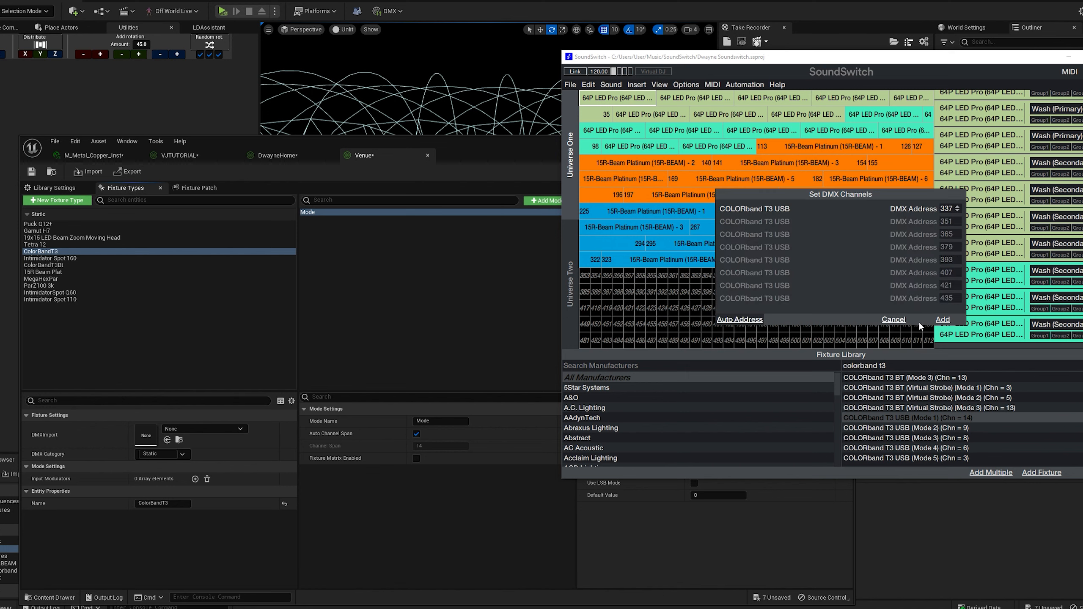
left_click(942, 319)
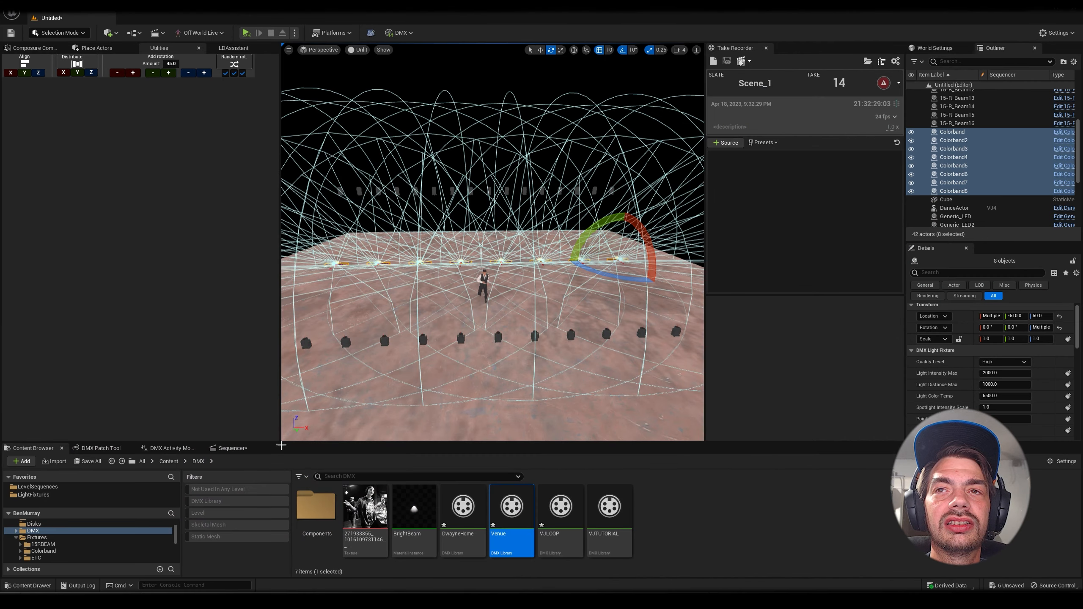
Back in Unreal Engine, address the eight selected Colorbands incrementally from the ColorBandT_3 patch with the DMX Patch Tool, and start playing the level.
left_click(101, 448)
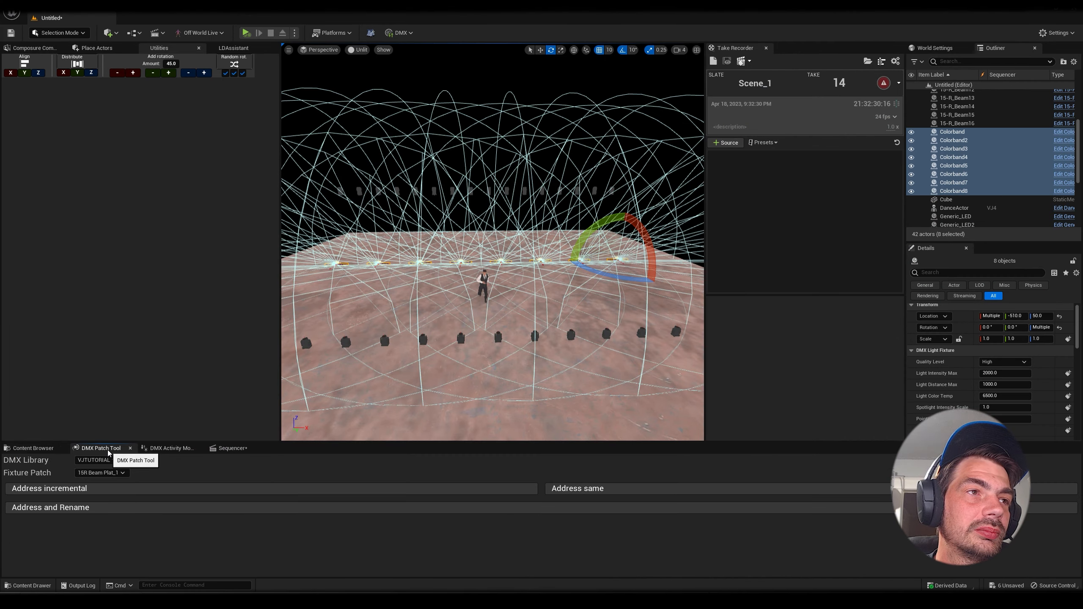
left_click(96, 474)
scroll(102, 384, "down", 10)
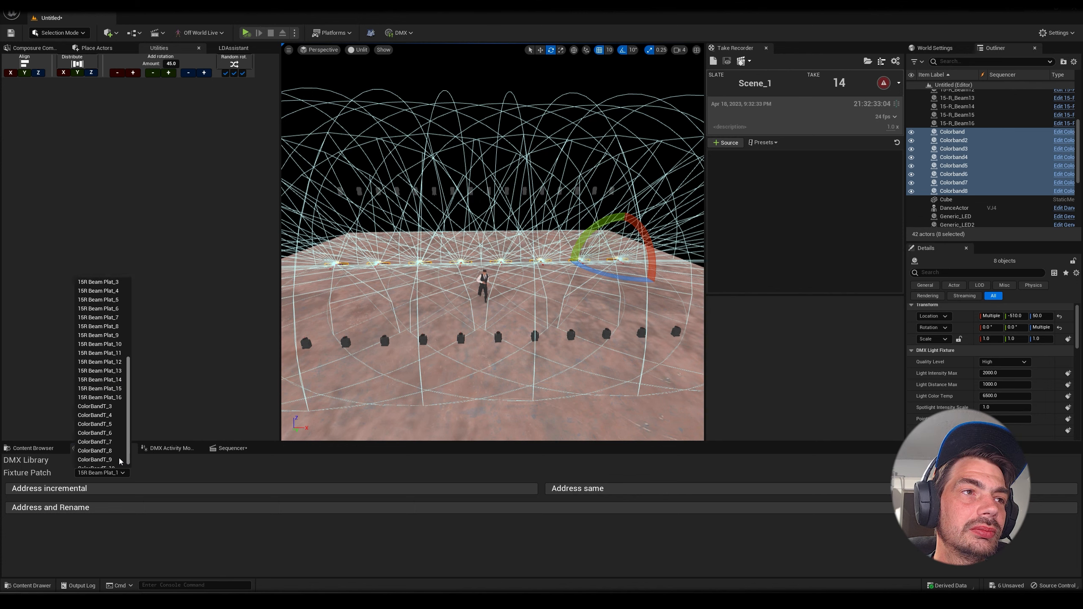
left_click(98, 412)
left_click(79, 491)
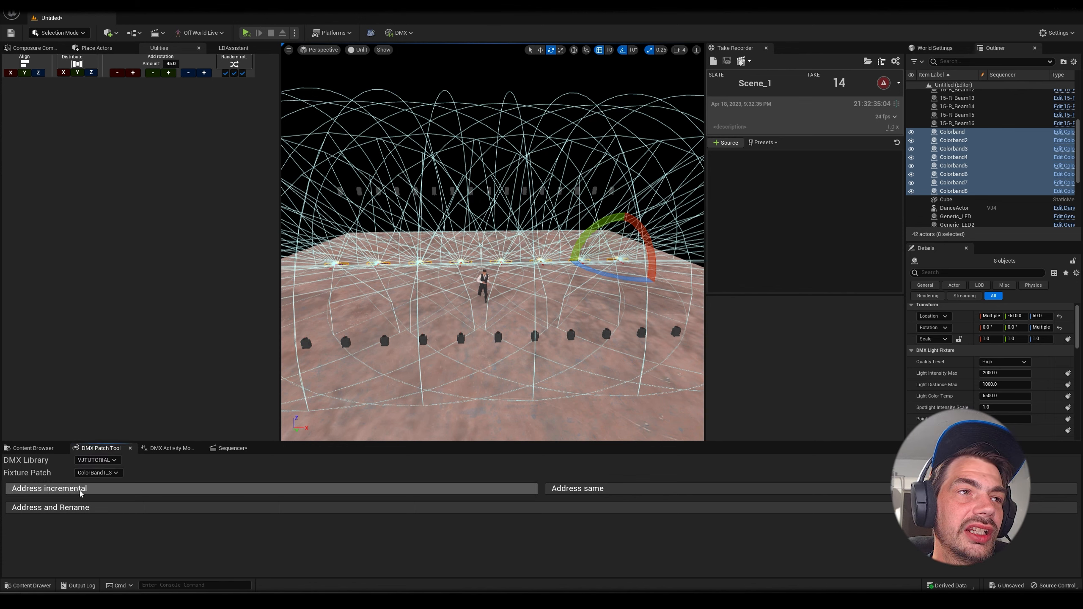
left_click(250, 33)
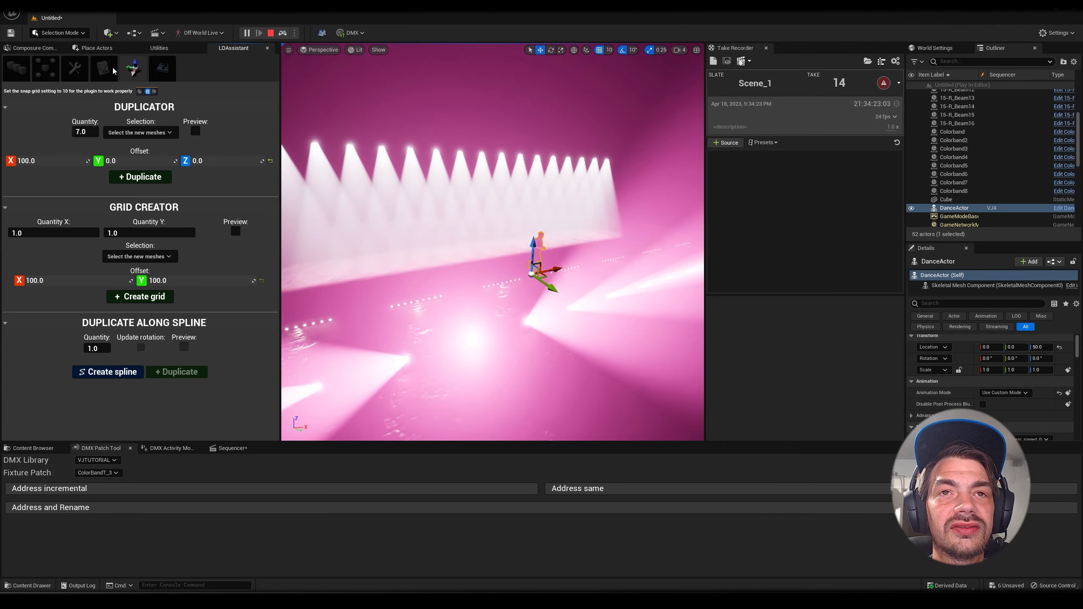
Set DanceActor as the LDAssistant reference actor and place all eight Colorbands around it at a radius of 200.
left_click(50, 71)
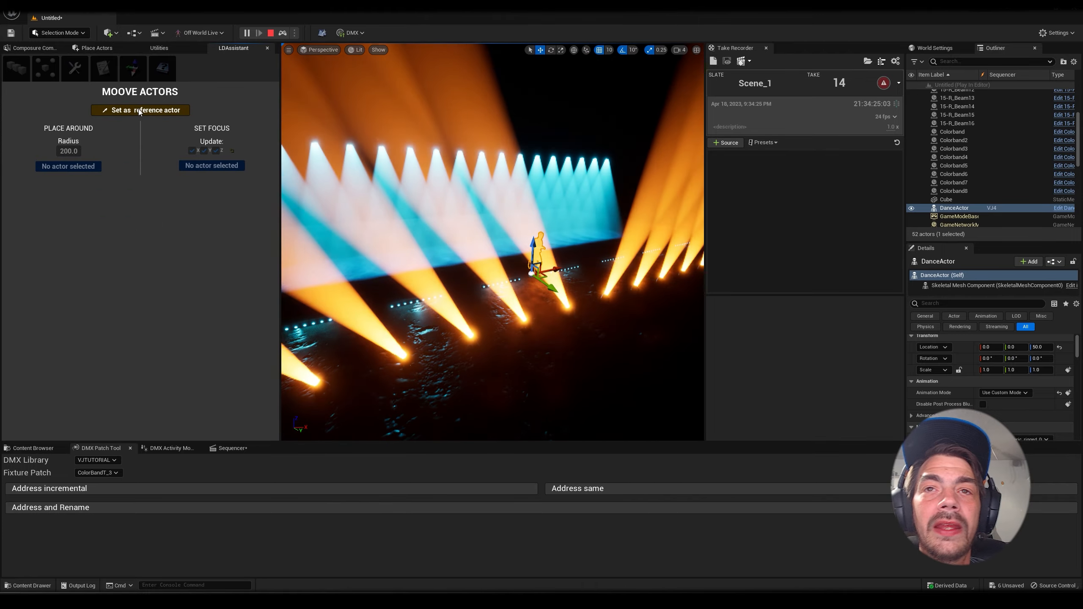
left_click(315, 324)
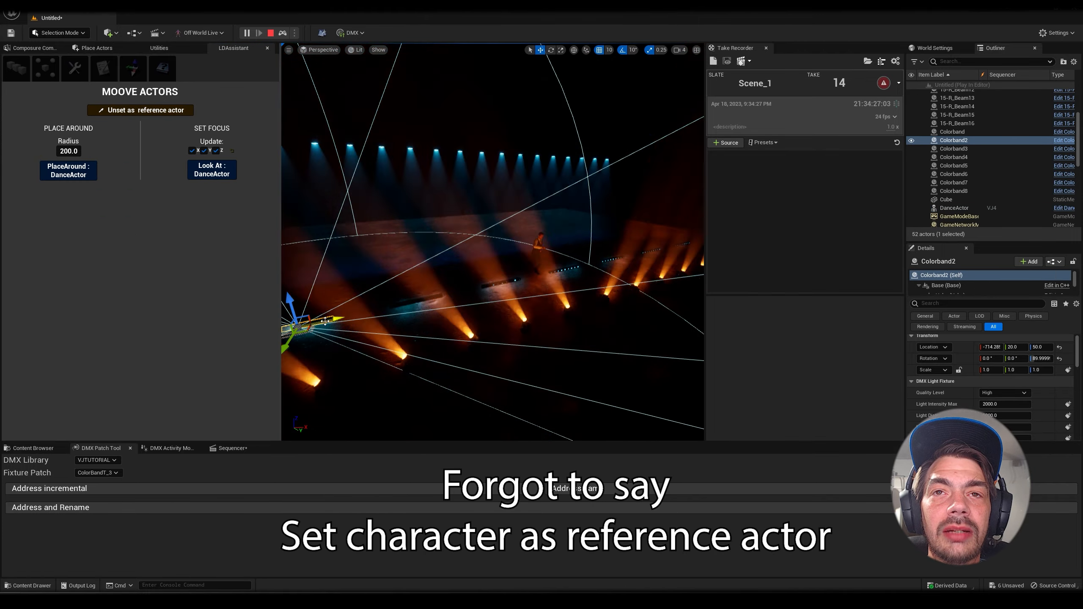
left_click(953, 132)
left_click(971, 192, "shift")
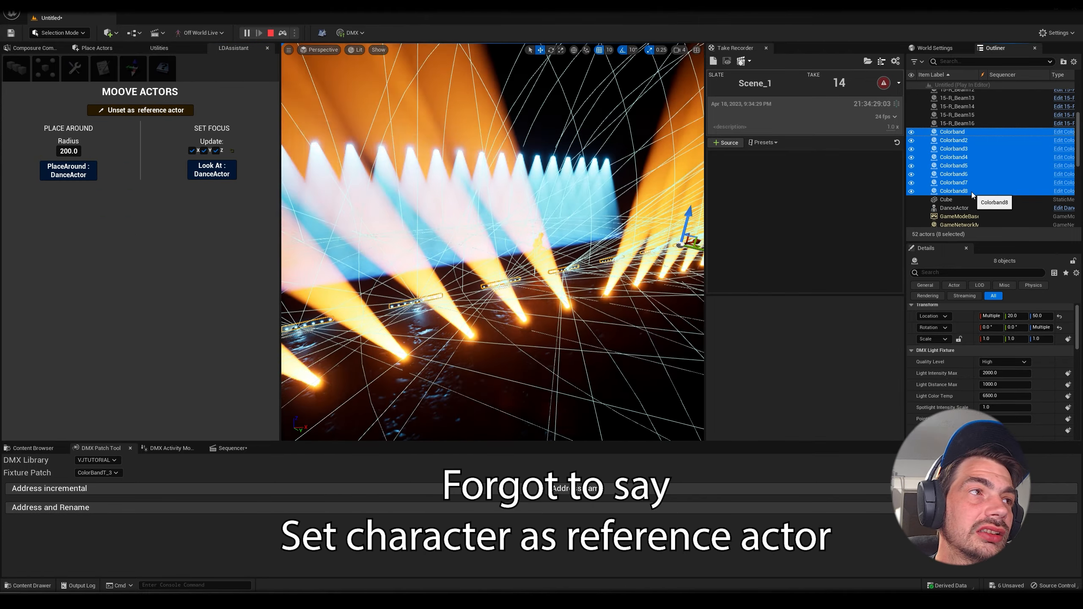
left_click(80, 175)
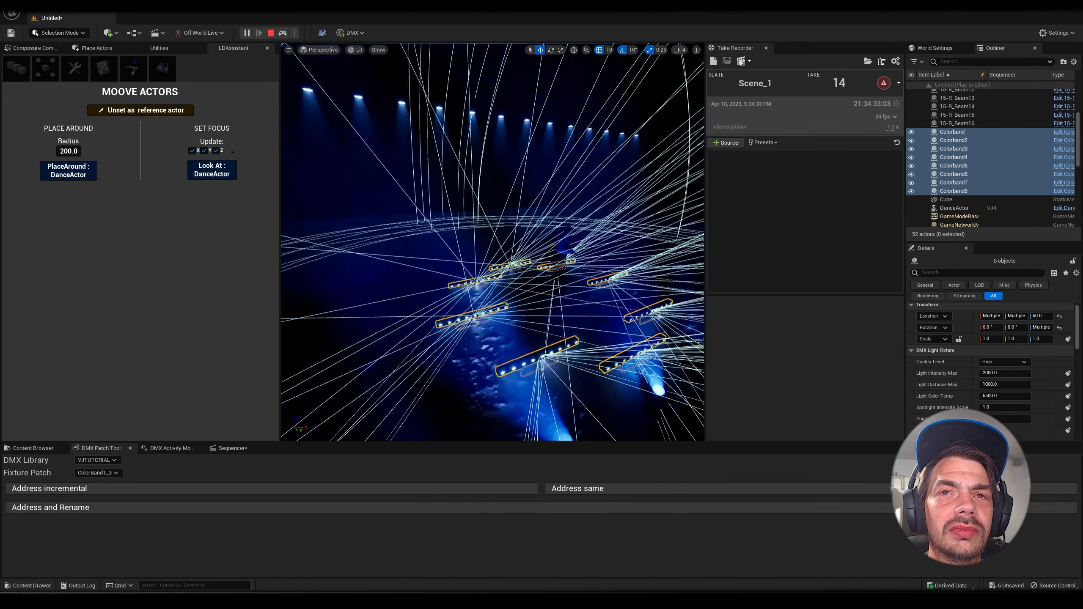
Turn the eight encircling Colorbands to look at DanceActor and inspect the ring of lights.
right_click_drag(492, 241, 379, 239)
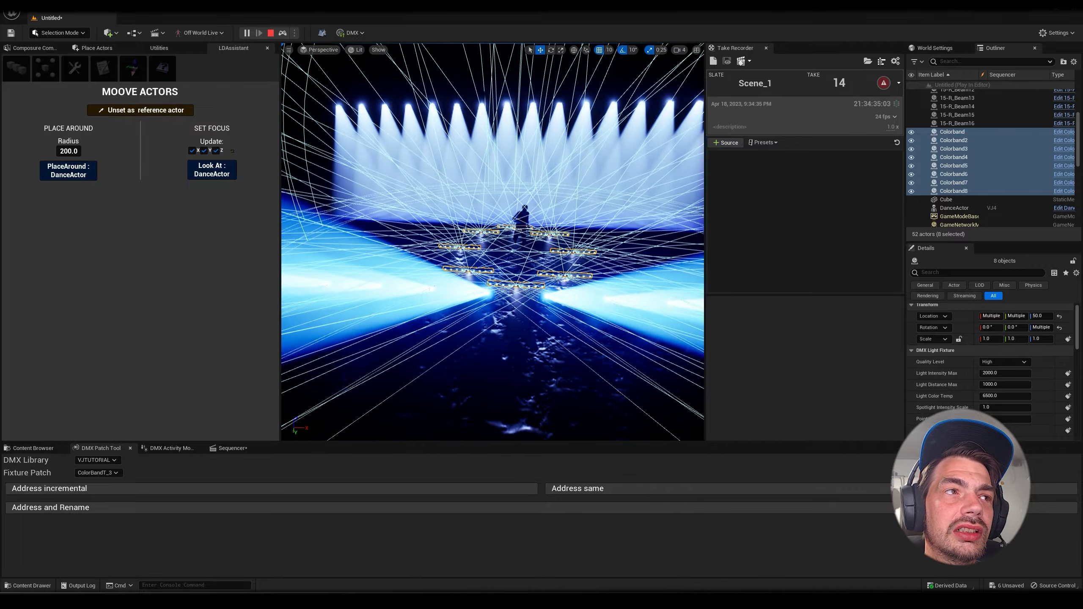
left_click(212, 171)
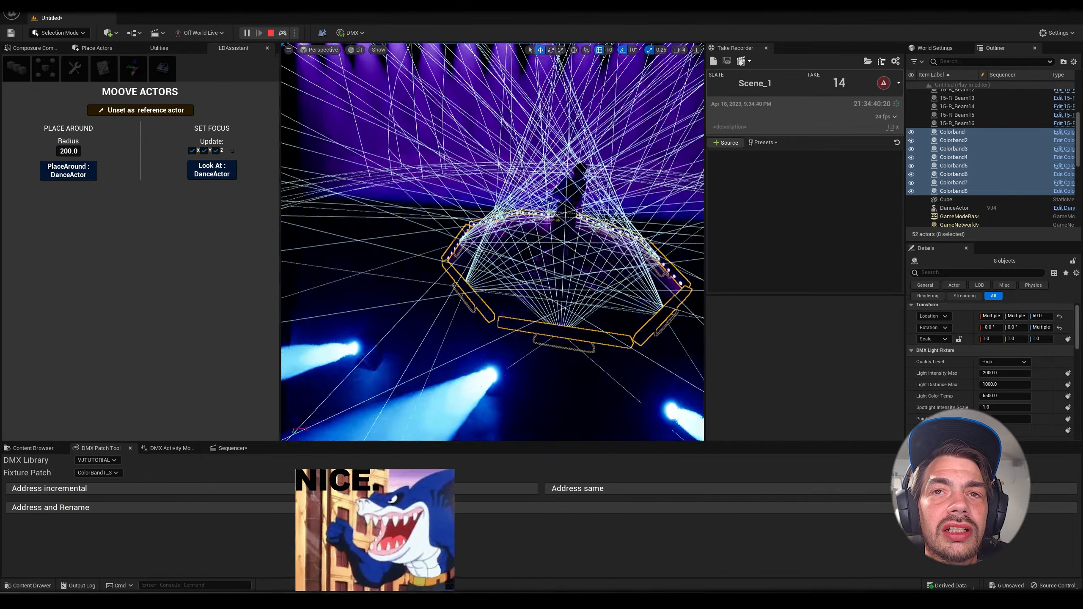
right_click_drag(492, 241, 423, 196)
left_click(421, 205)
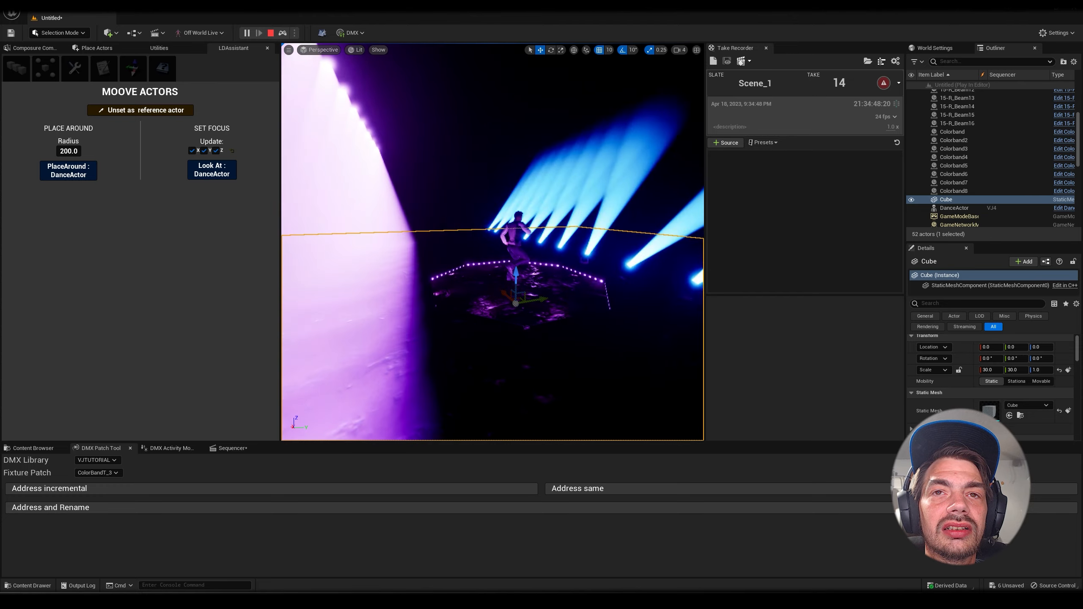
right_click_drag(422, 197, 452, 235)
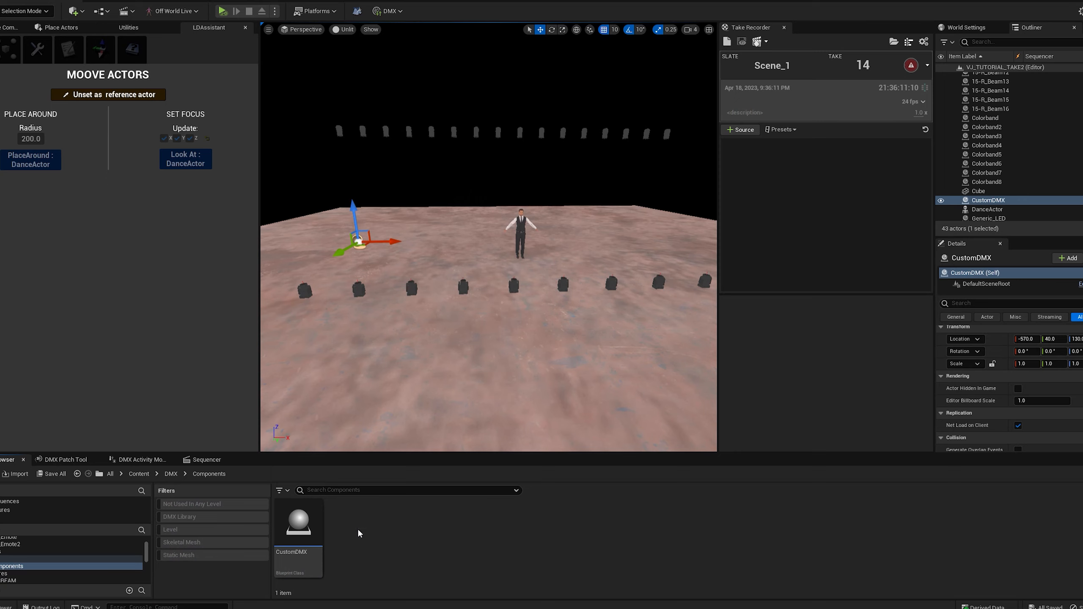
Create an Actor Blueprint class named Custom_DMX in the DMX Components folder and open it for editing.
right_click(357, 528)
left_click(423, 257)
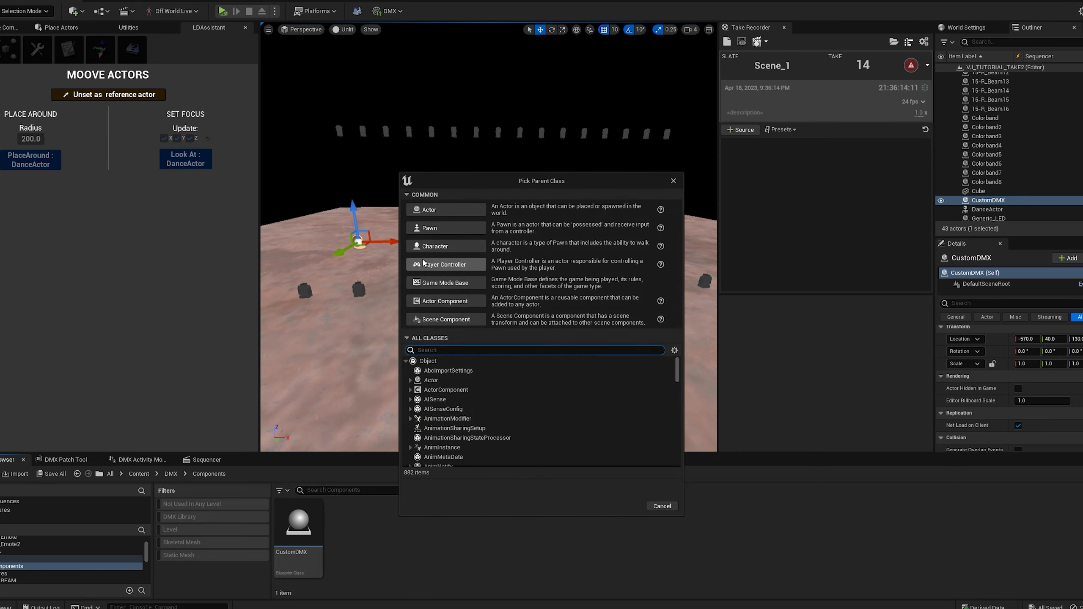
left_click(434, 208)
type("Custom_")
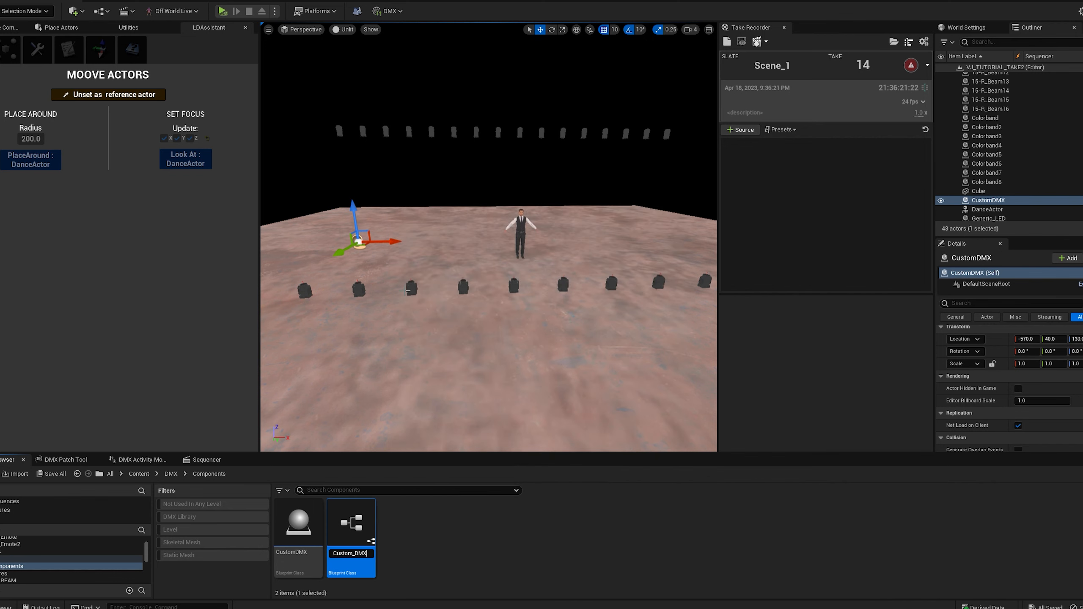
type("DMX")
key("Return")
key("Return")
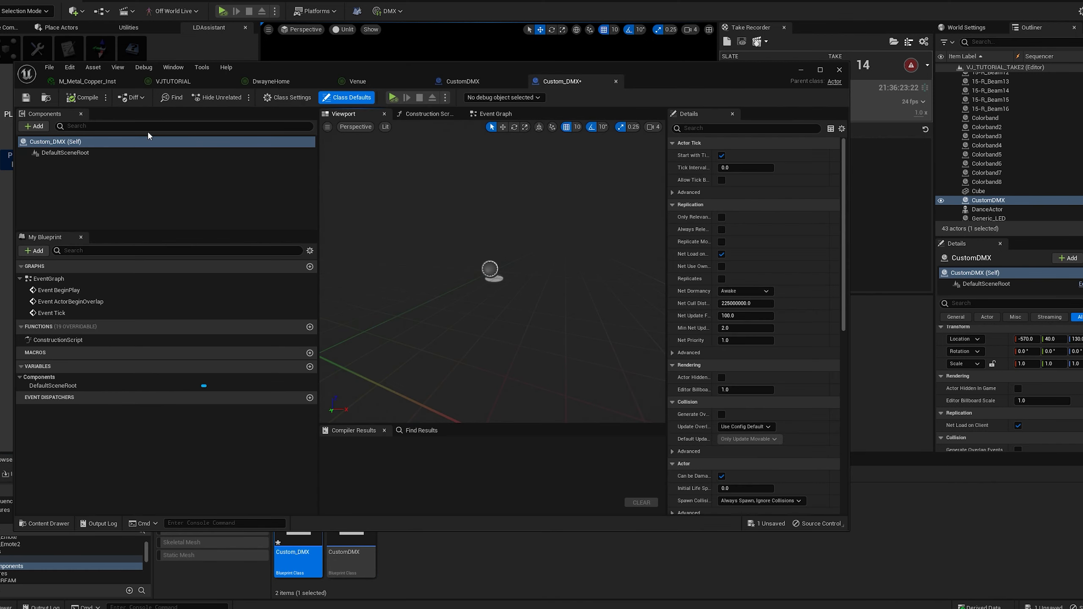
Add a DMX component and a Cube component to the Custom_DMX Blueprint.
left_click(34, 125)
type("dmx")
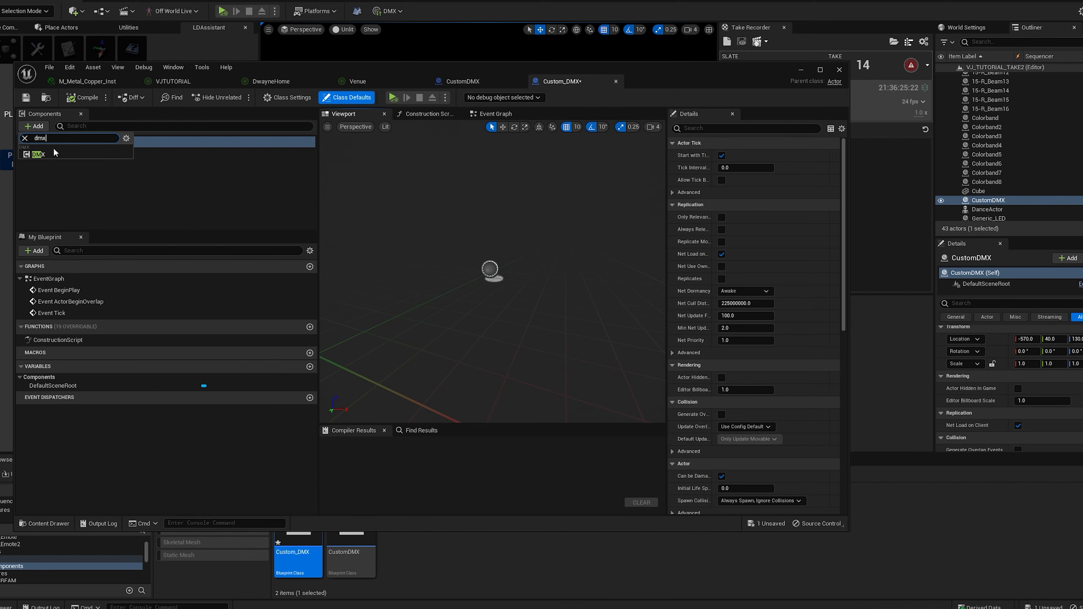
left_click(47, 154)
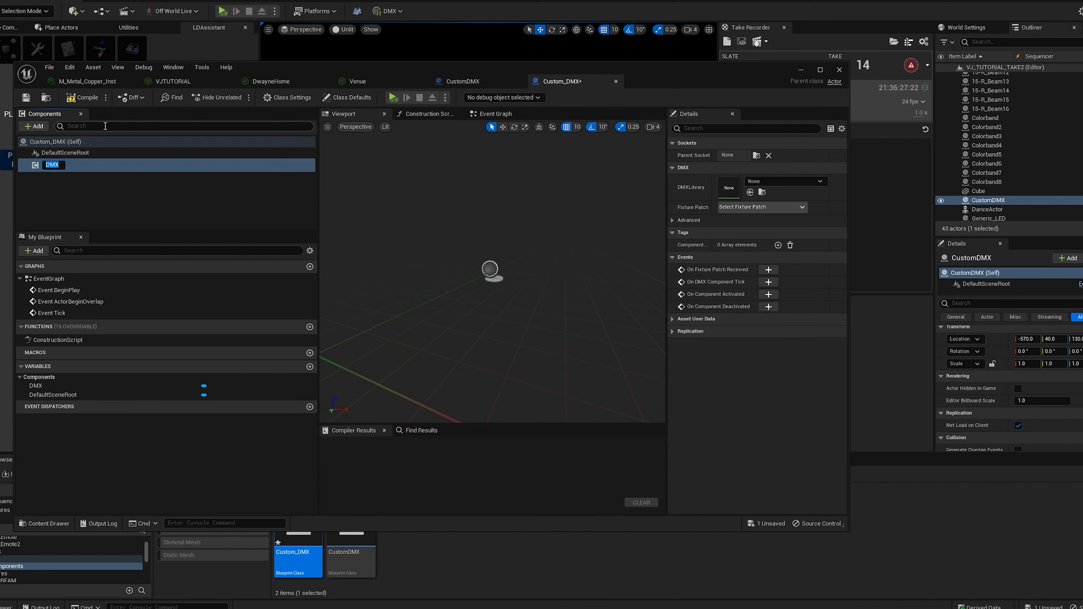
left_click(34, 126)
type("d")
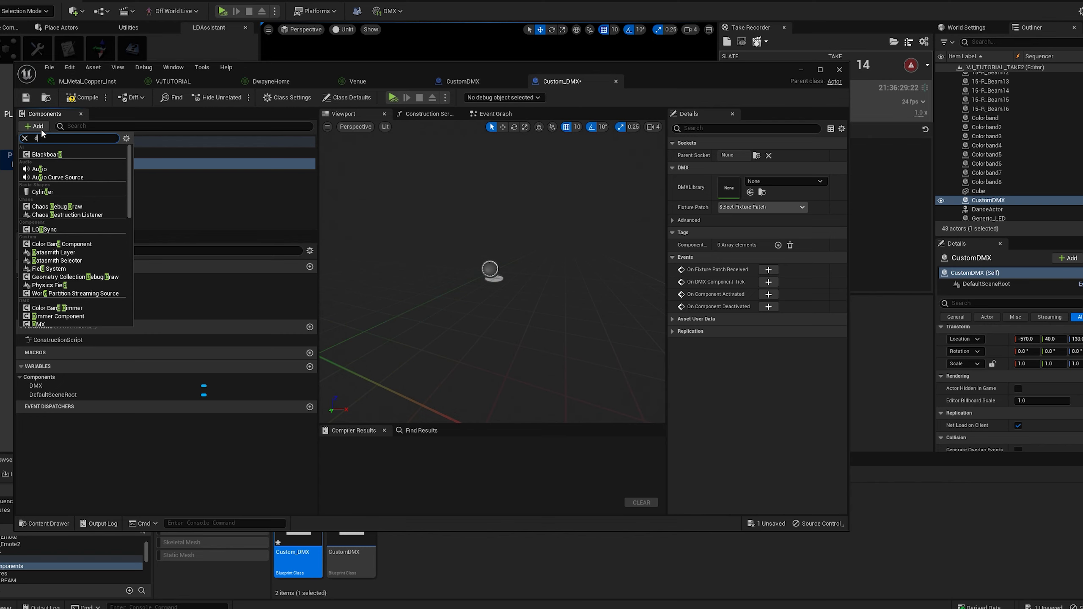
key("BackSpace")
type("cube")
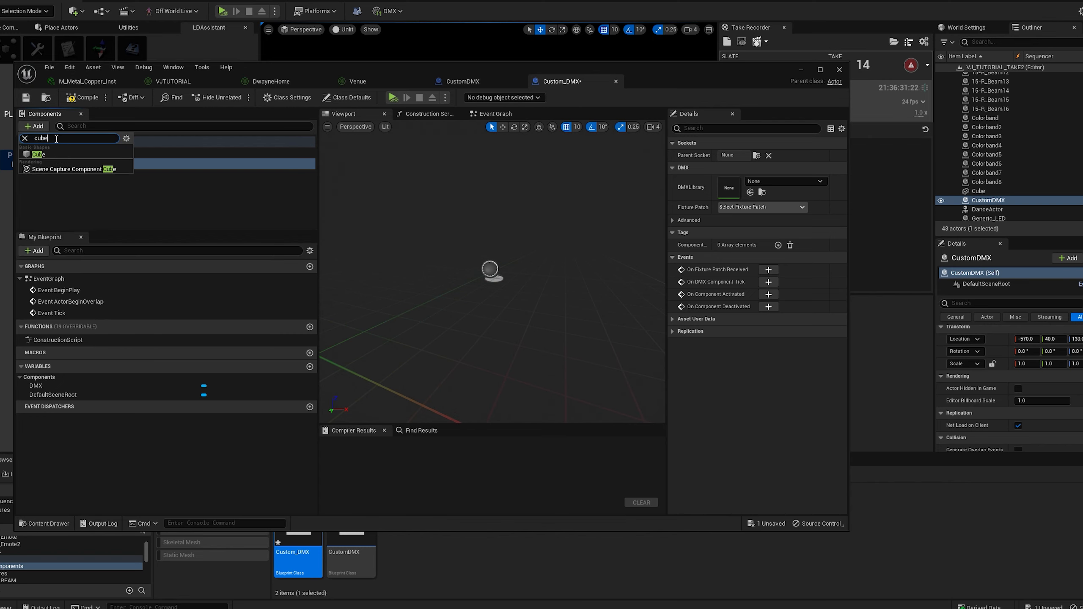
left_click(54, 158)
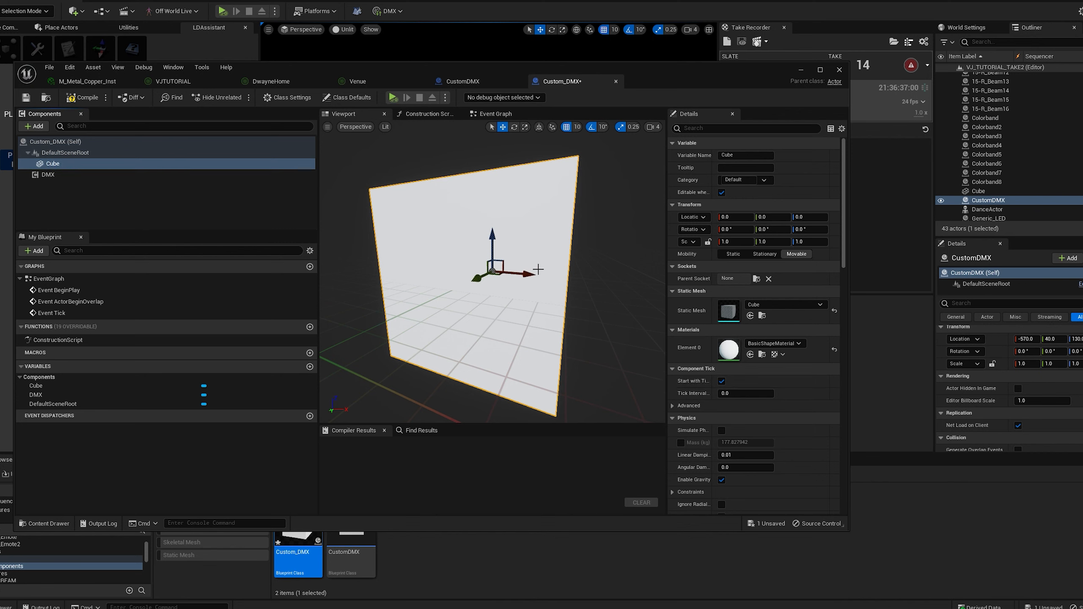
Set the Cube component's Z scale to 0.6 and compile the Blueprint.
right_click_drag(539, 269, 572, 269)
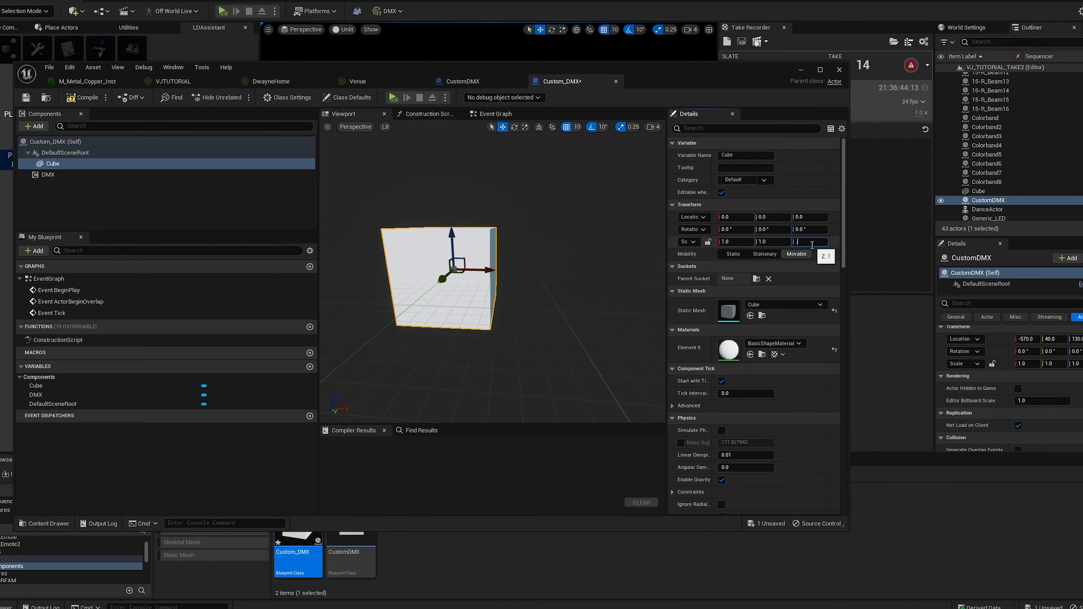
type("0.6")
key("Return")
key("F7")
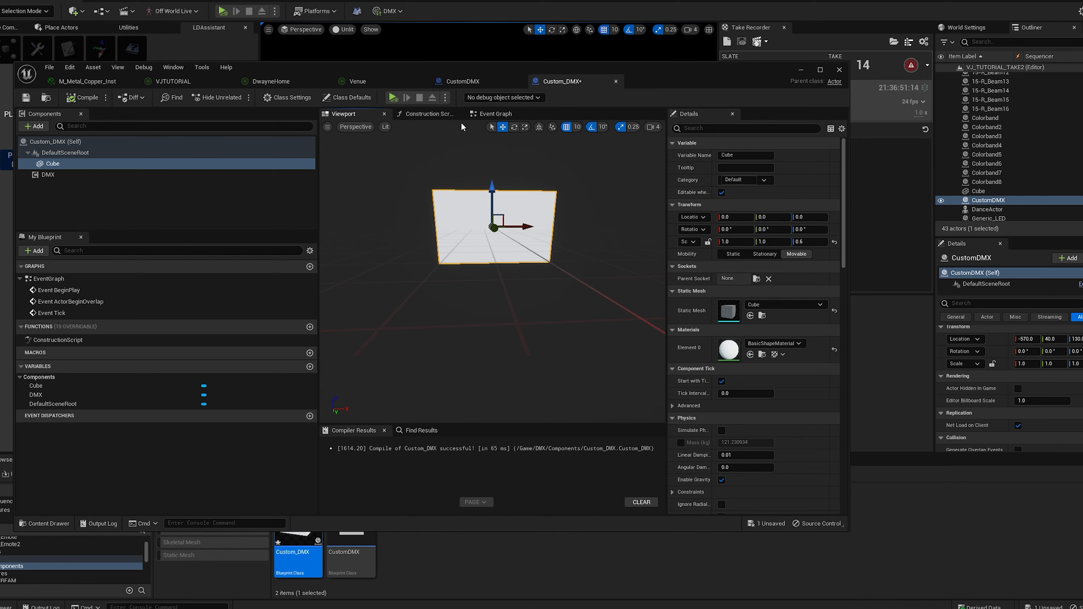
Add the DMX component's On Fixture Patch Received event to the Event Graph and open the actions for its Value Per Attribute pin.
left_click(478, 119)
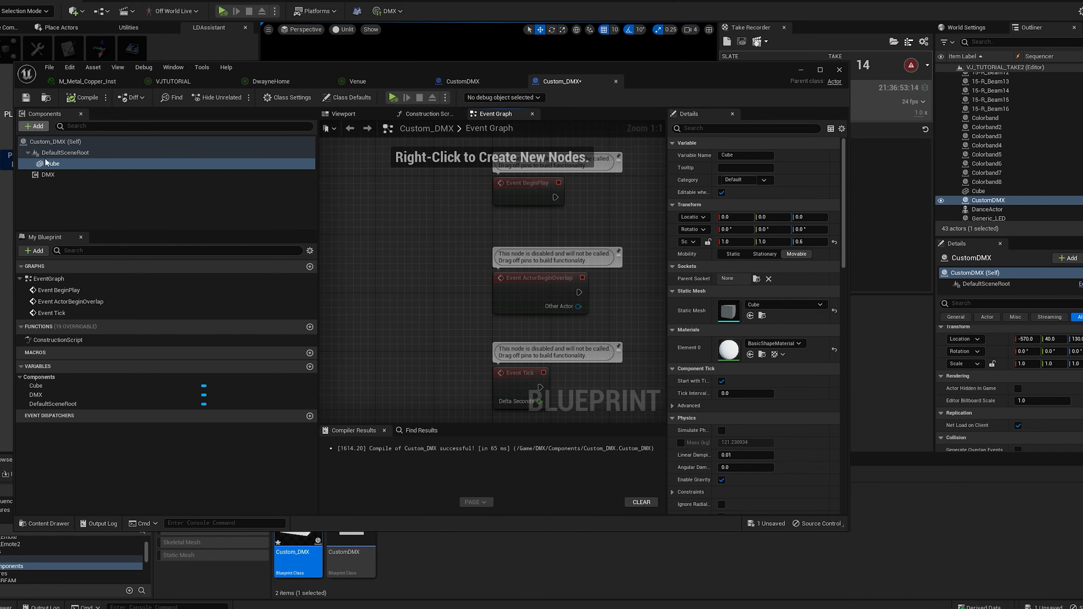
left_click(48, 174)
left_click(766, 283)
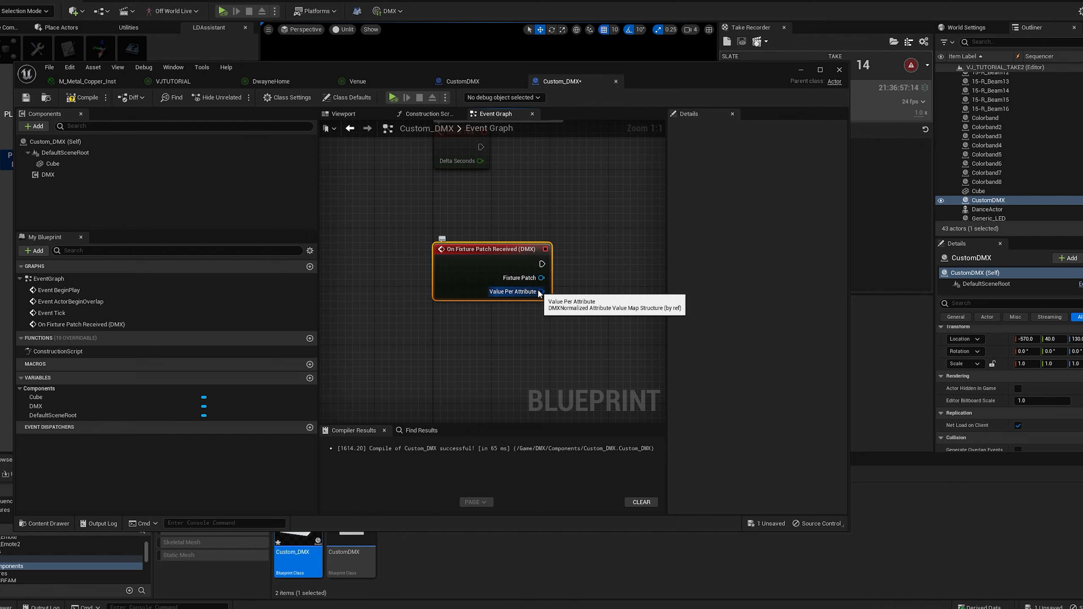
right_click(540, 292)
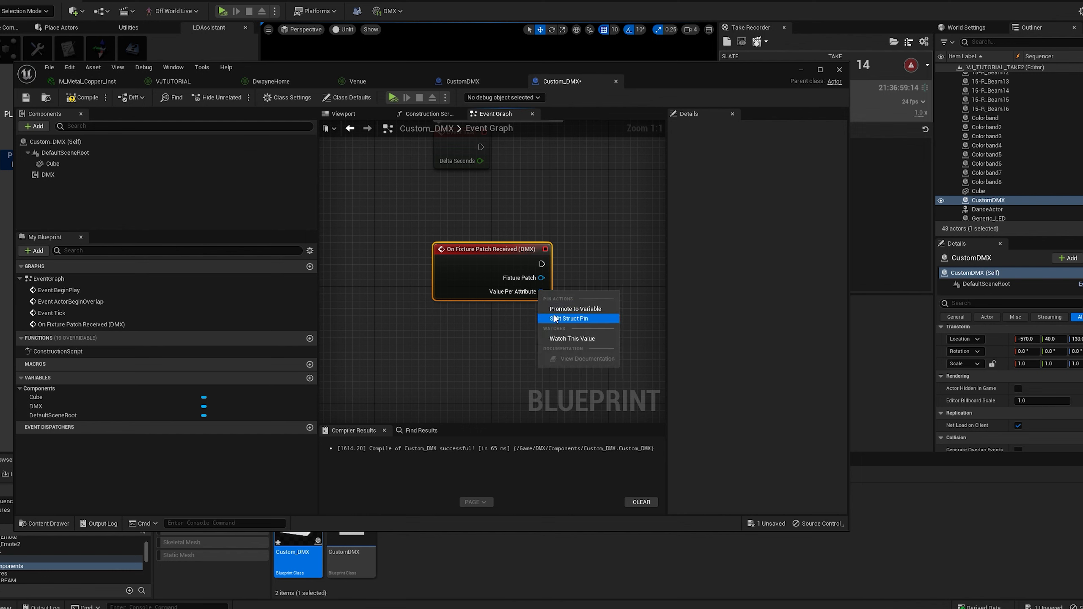
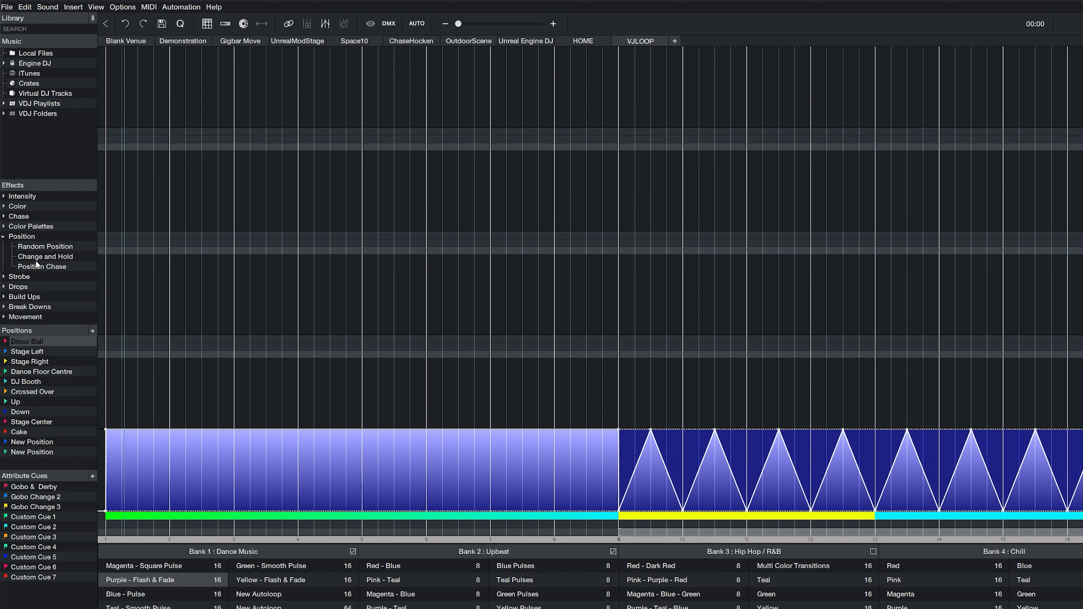
In SoundSwitch, apply a Position Chase with 1-beat spacing, alternating Disco Ball and Stage Left, to the Purple - Flash & Fade autoloop.
left_click_drag(207, 508, 209, 510)
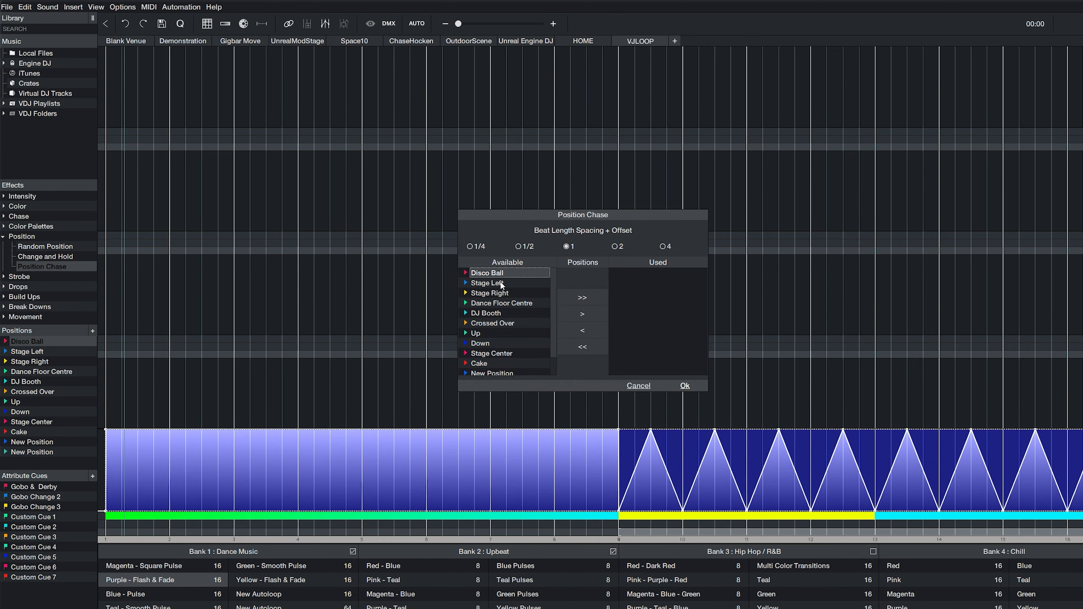
left_click(685, 386)
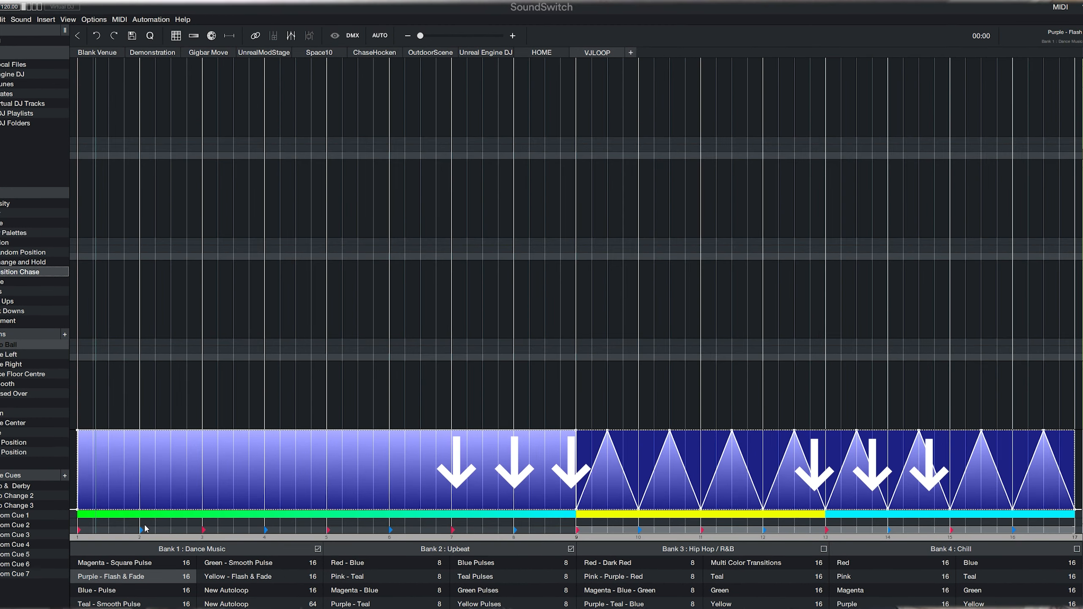
left_click_drag(17, 345, 196, 395)
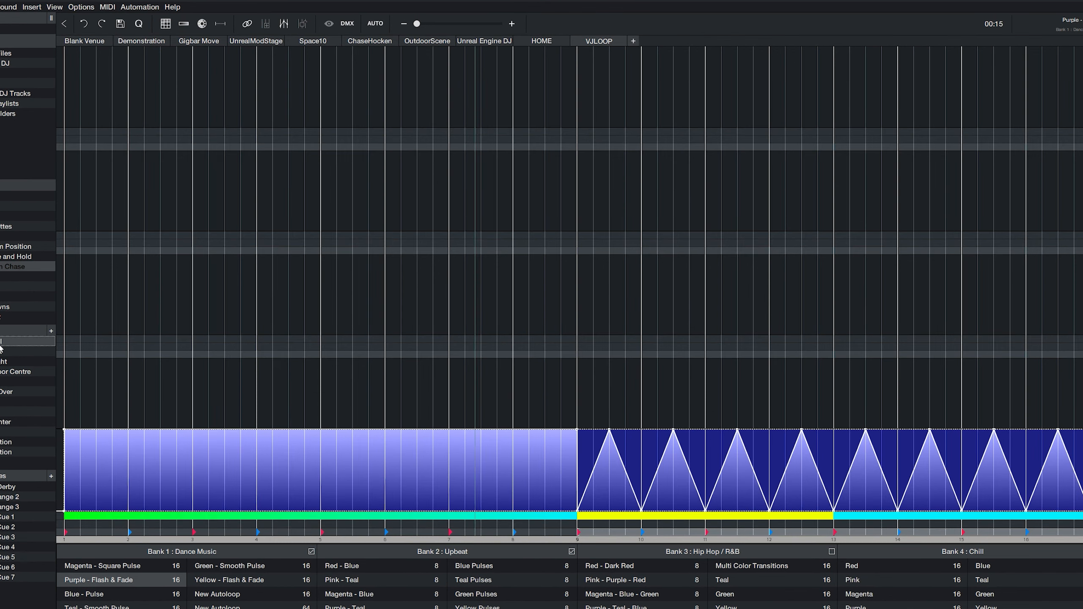
Open SoundSwitch's Disco Ball position for editing and move the 15R-Beam Platinum aim point to test the cube's rotation.
double_click(1, 344)
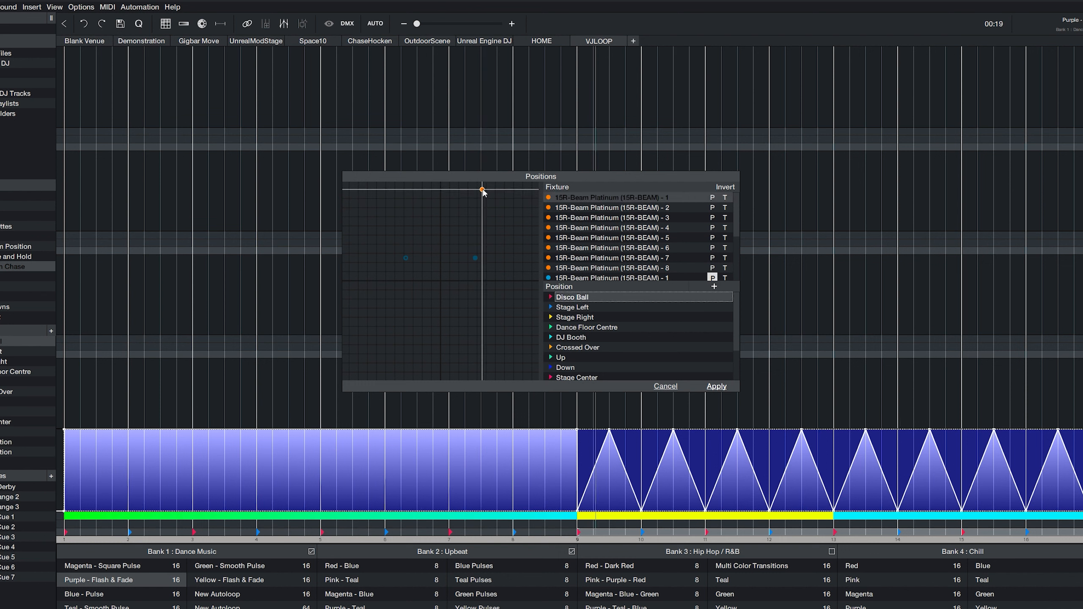
left_click(593, 307)
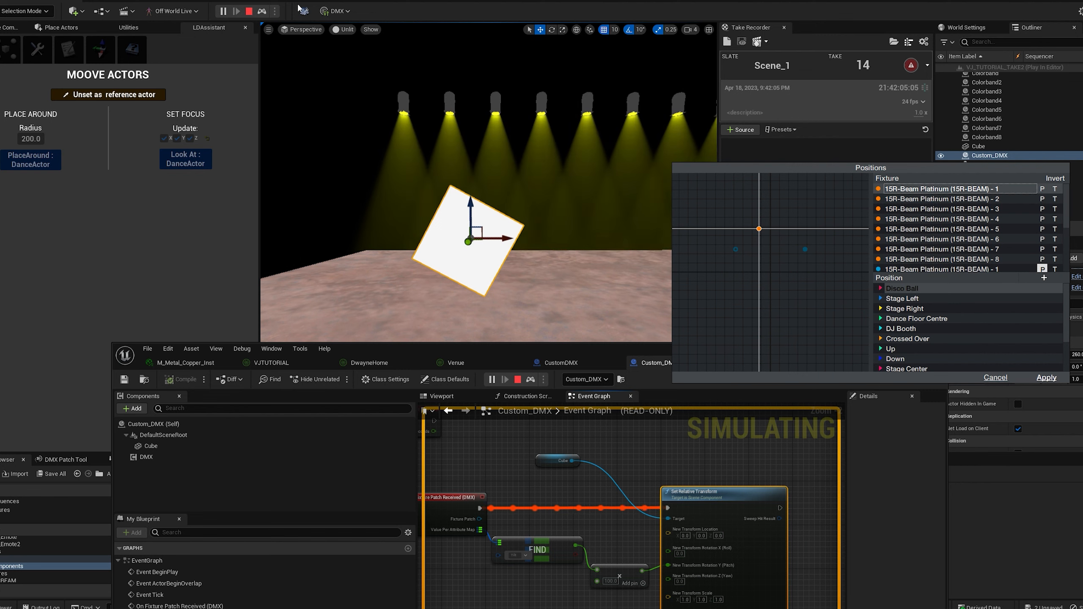
left_click_drag(761, 215, 771, 273)
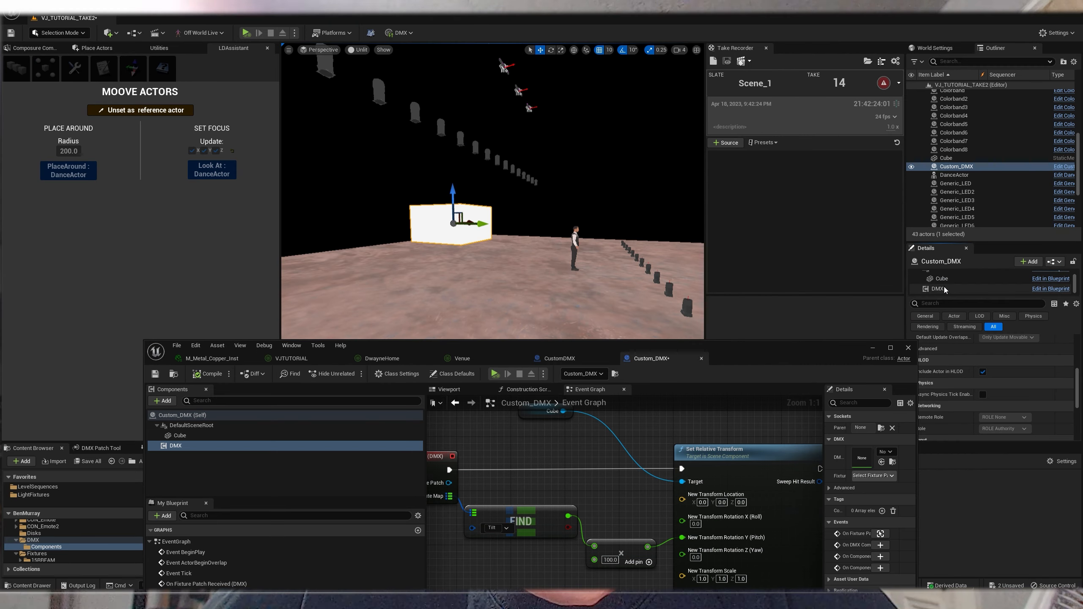
In Unreal, assign the fixture patch 15R Beam Plat_1 to the Custom_DMX actor's DMX component and start the simulation.
left_click(938, 289)
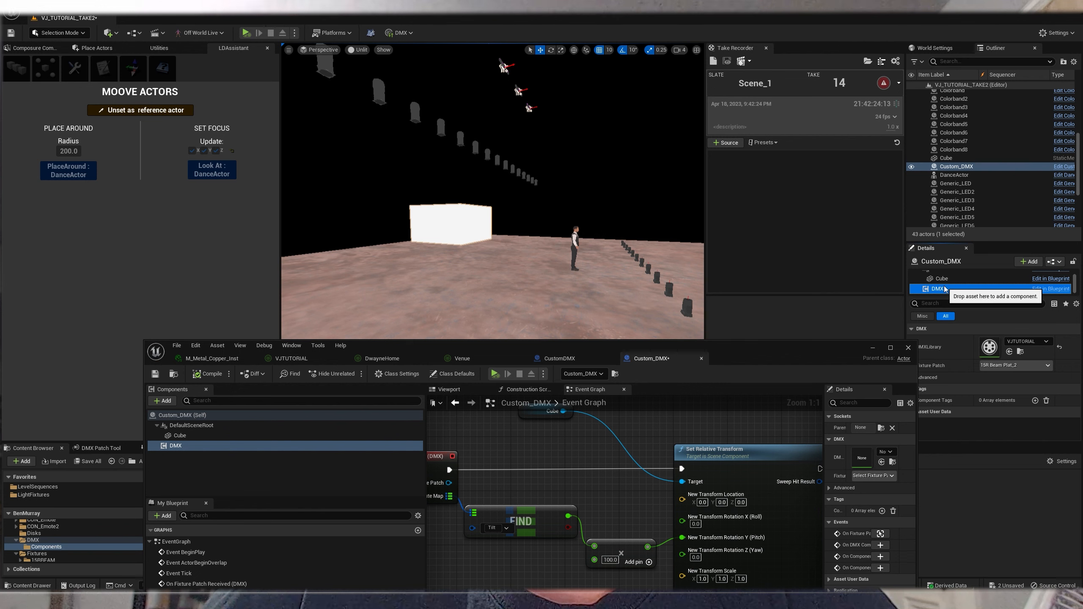
left_click(1023, 366)
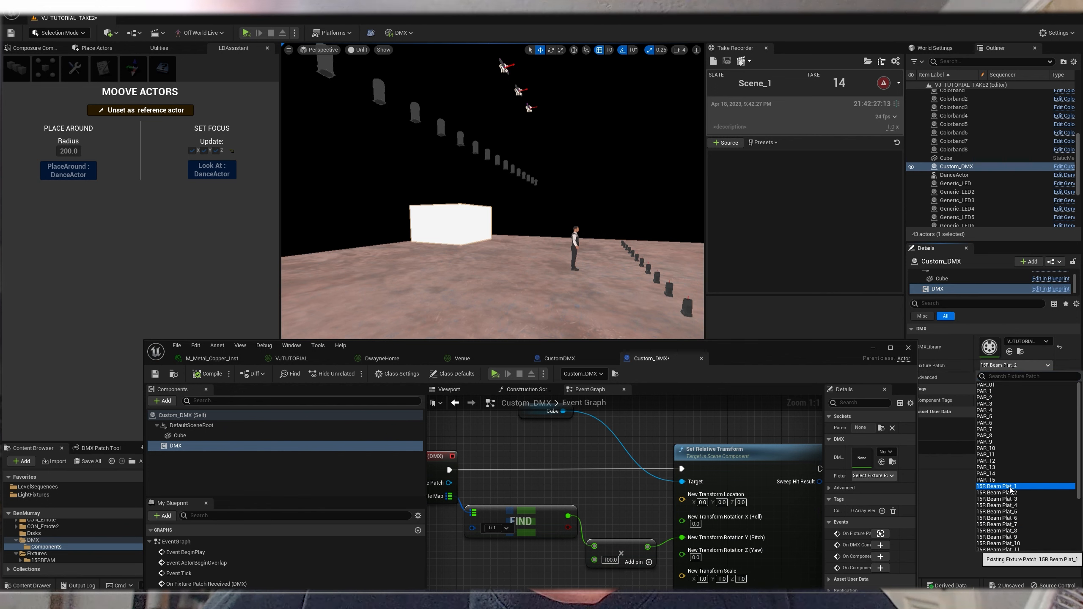
left_click(1010, 488)
left_click(246, 33)
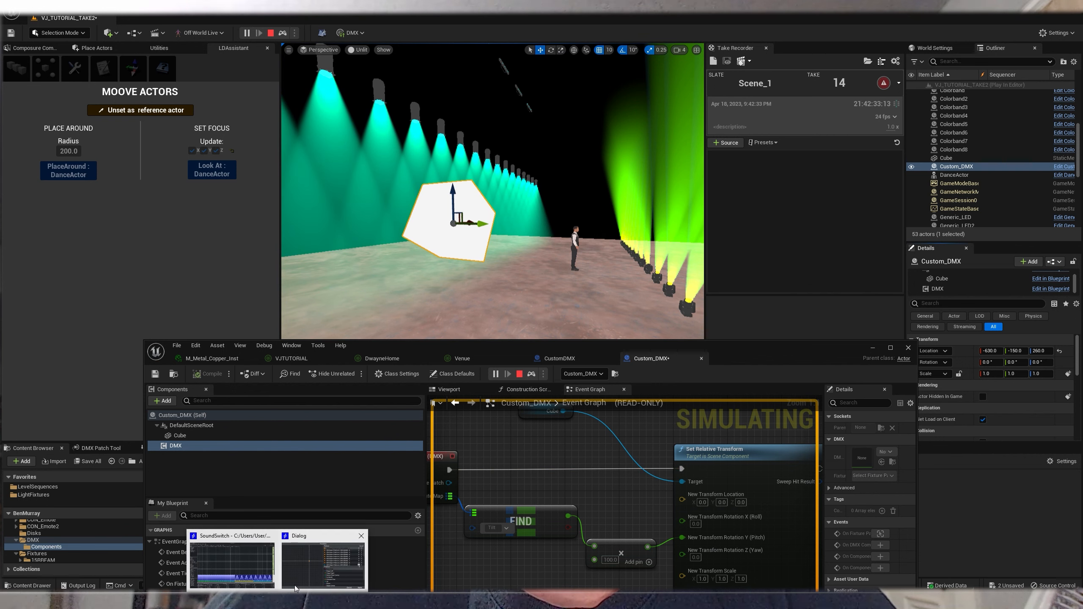
Move the beam aim point in SoundSwitch's Positions dialog and tile the SoundSwitch window beside the Unreal viewport.
left_click(323, 566)
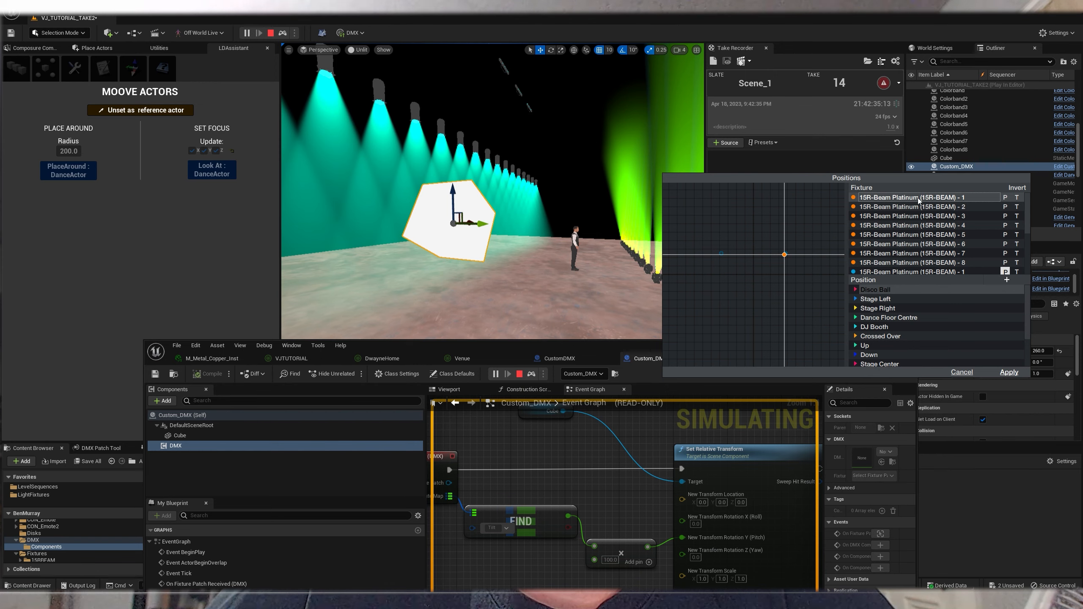
left_click_drag(777, 254, 791, 238)
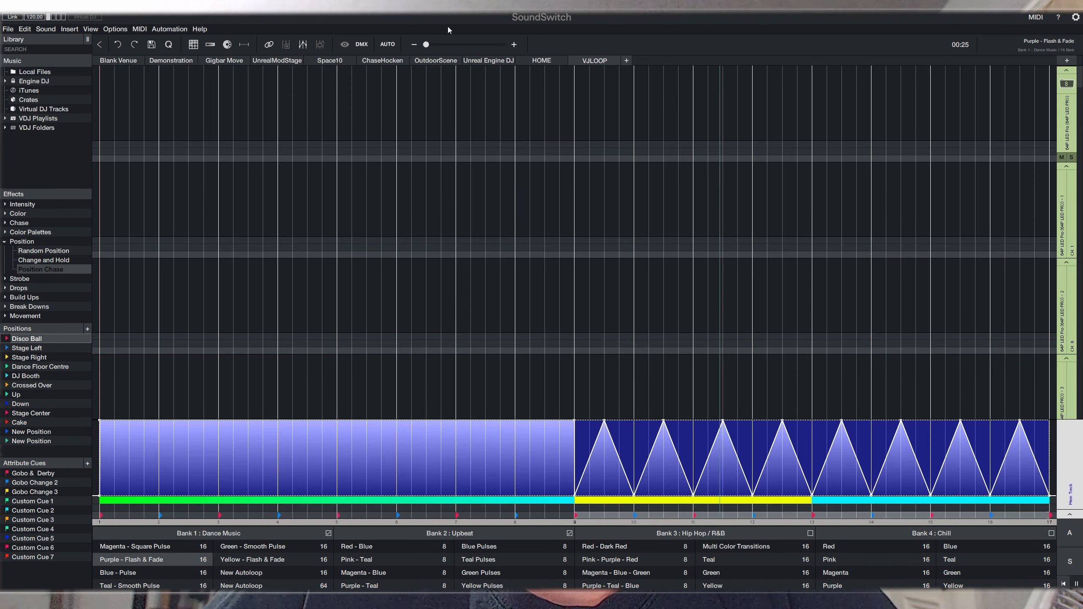
key("super+Right")
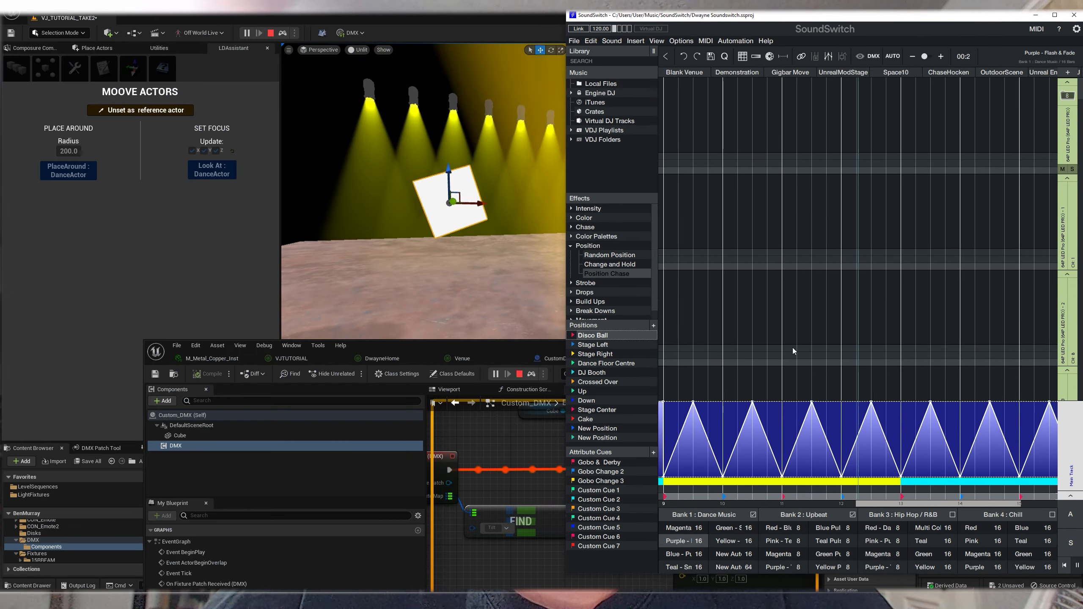
Apply a Position Chase with 1/2-beat spacing, using Disco Ball and Stage Left, to the Purple - Flash & Fade autoloop.
left_click_drag(600, 274, 744, 280)
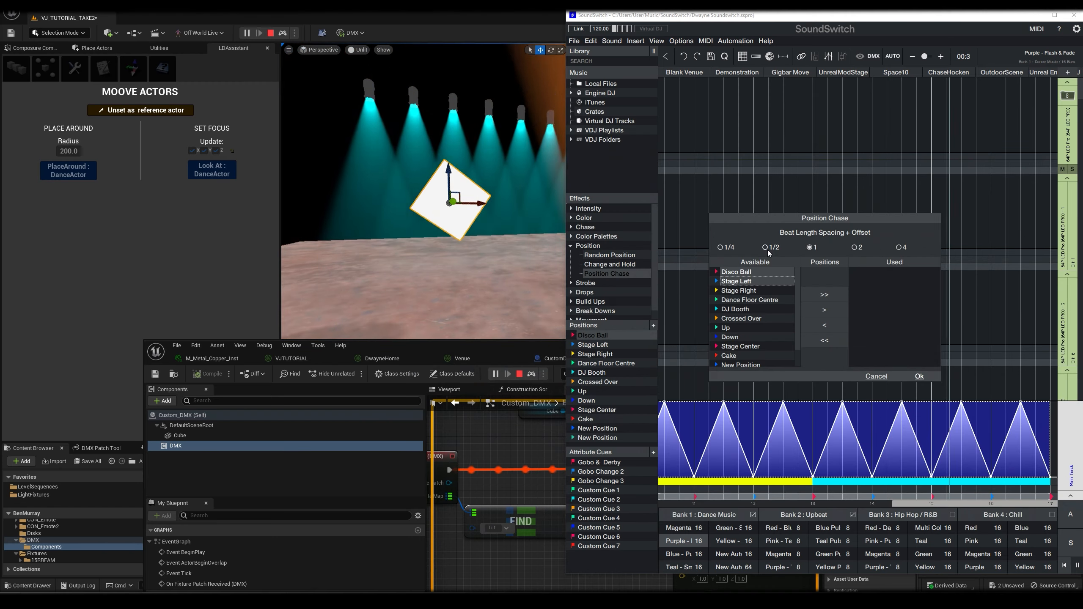
left_click(767, 251)
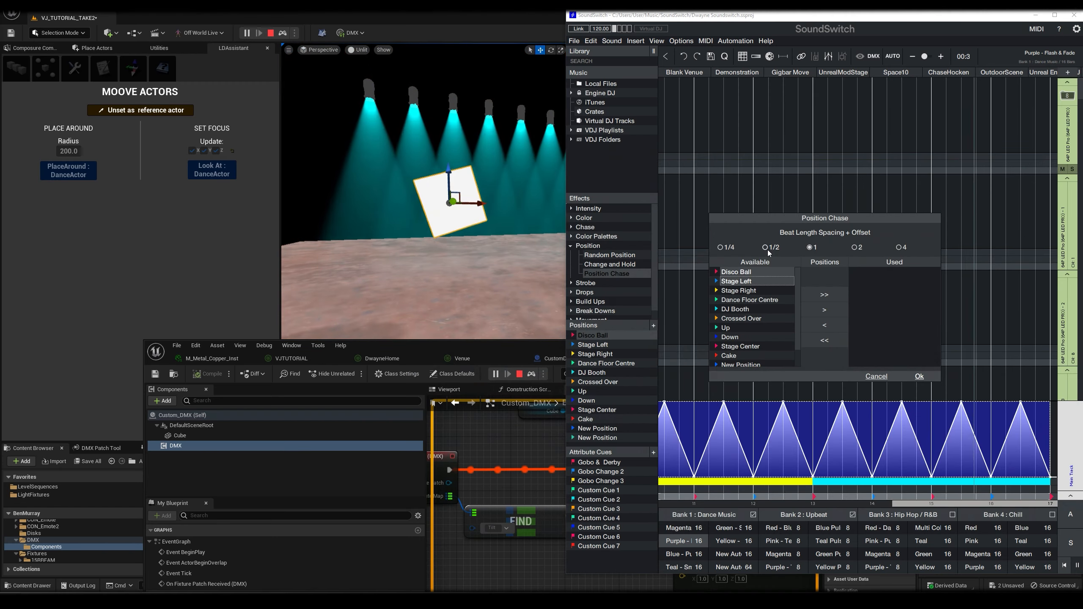
left_click(823, 294)
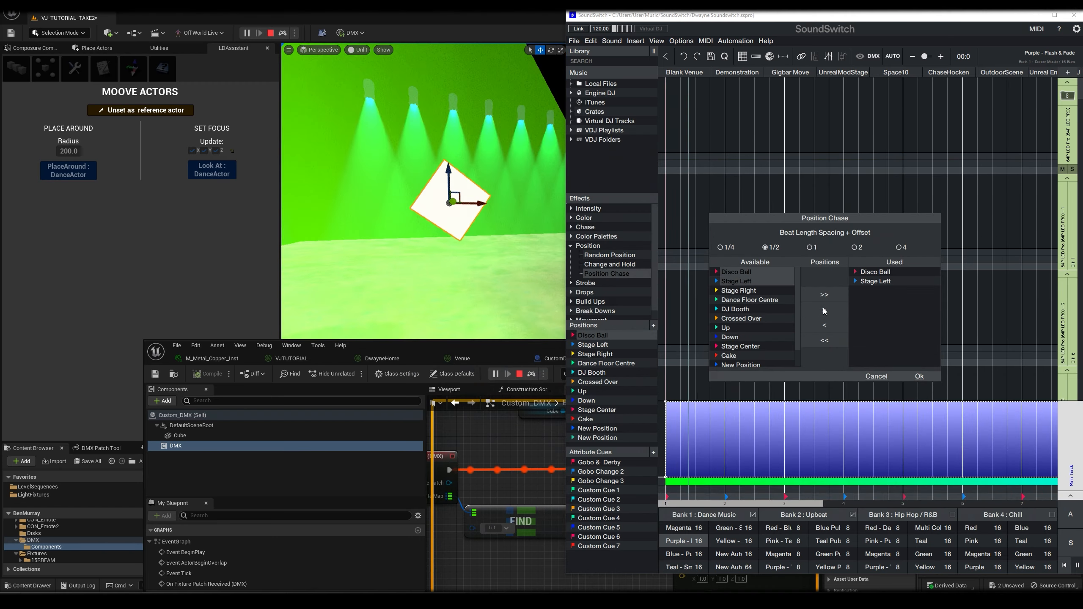
left_click(919, 377)
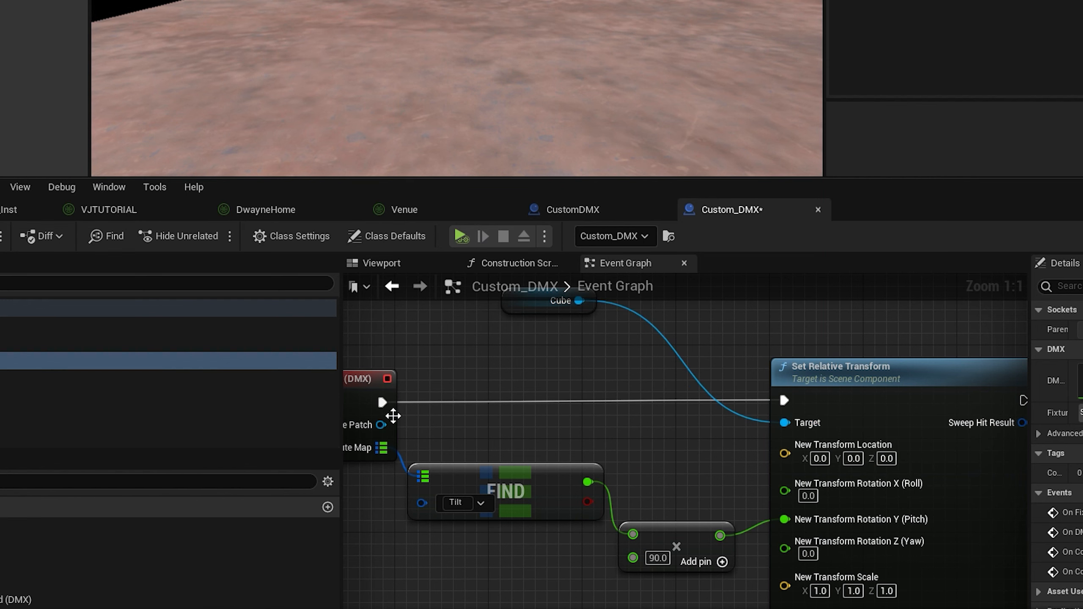
In the Custom_DMX Event Graph, add a second Find node from the Value Per Attribute Map and set its attribute to Dimmer.
left_click_drag(383, 447, 434, 549)
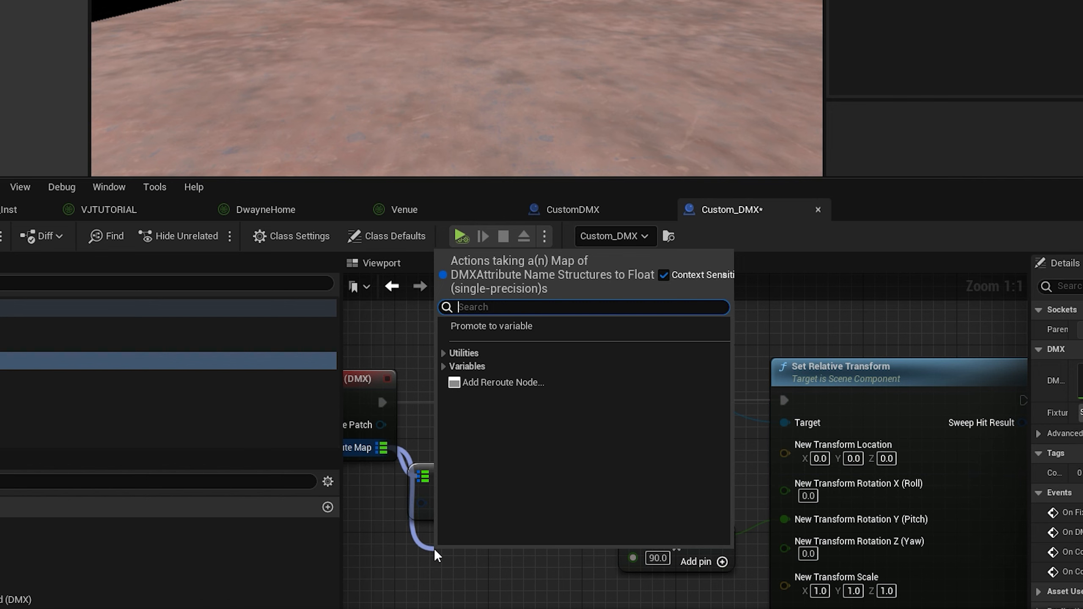
type("find")
key("Return")
right_click_drag(533, 539, 565, 467)
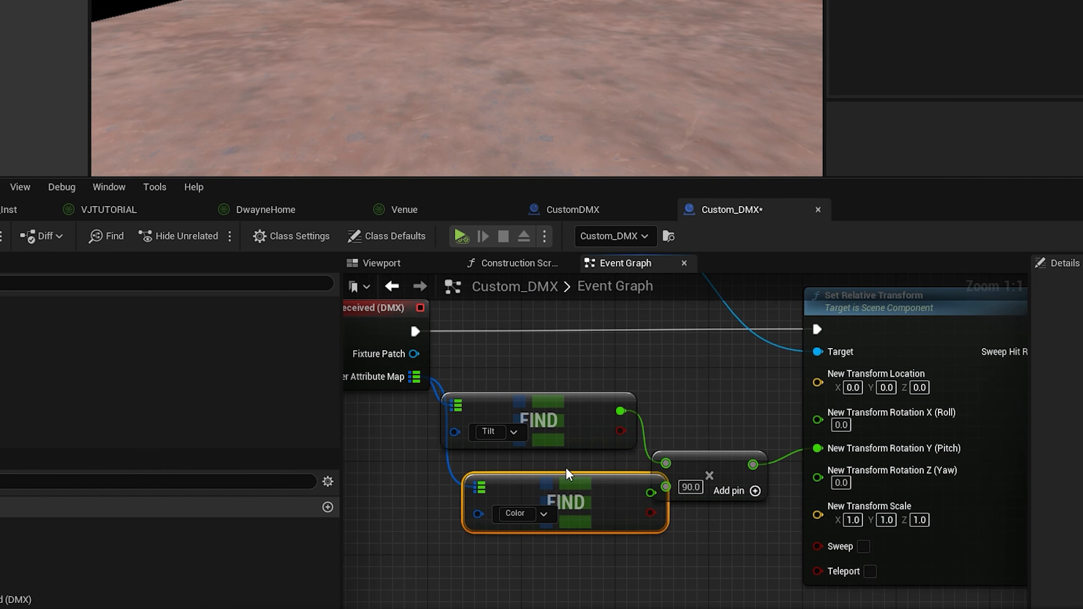
left_click(532, 511)
type("d")
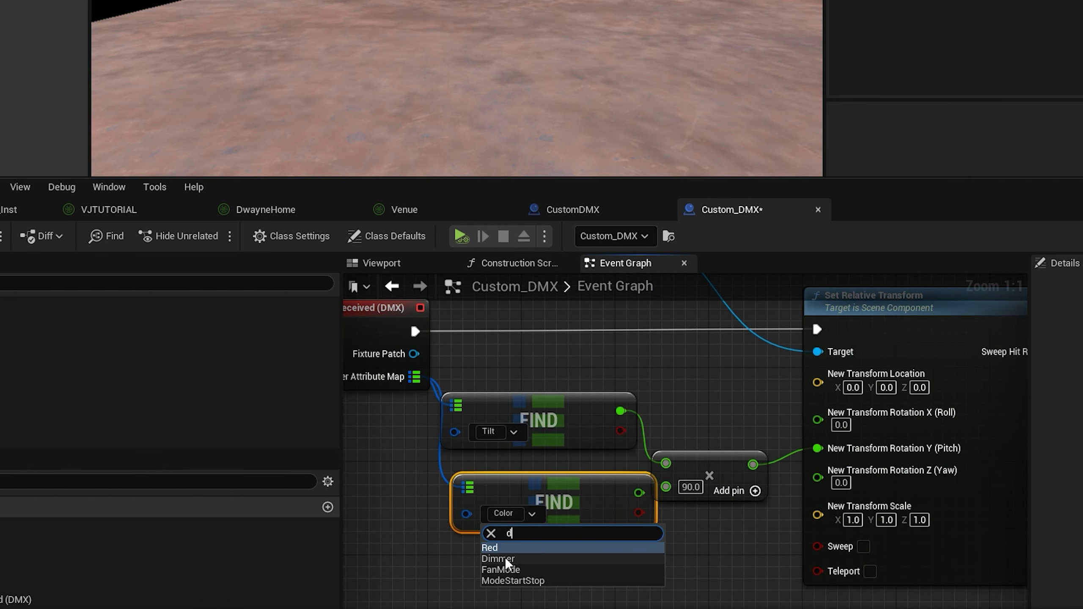
left_click(506, 559)
left_click_drag(585, 494, 561, 494)
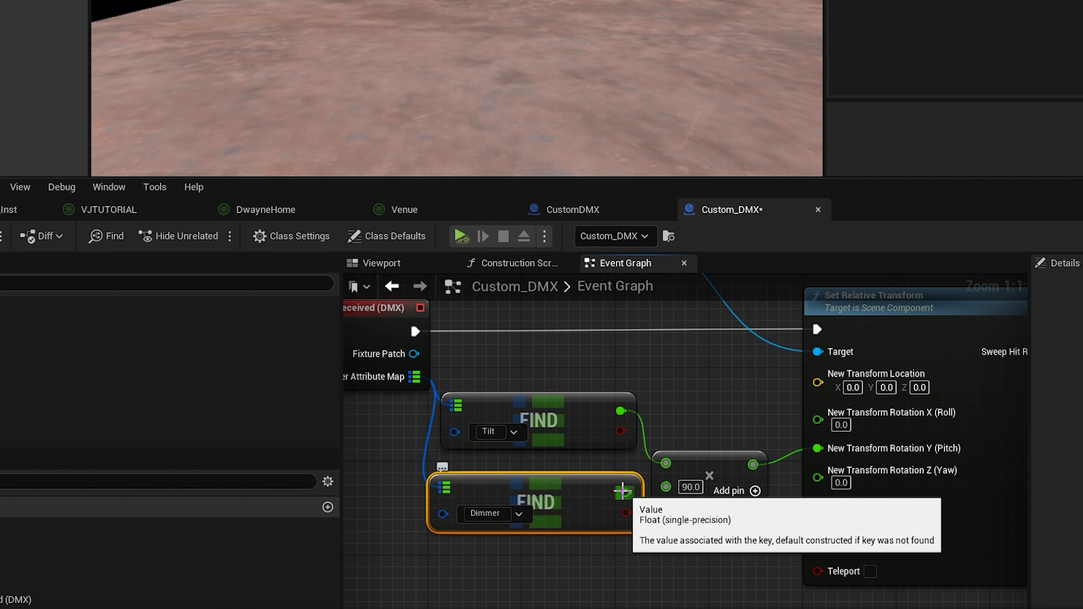
Split the New Transform Location pin on the Set Relative Transform node and space out the neighbouring nodes.
right_click(826, 383)
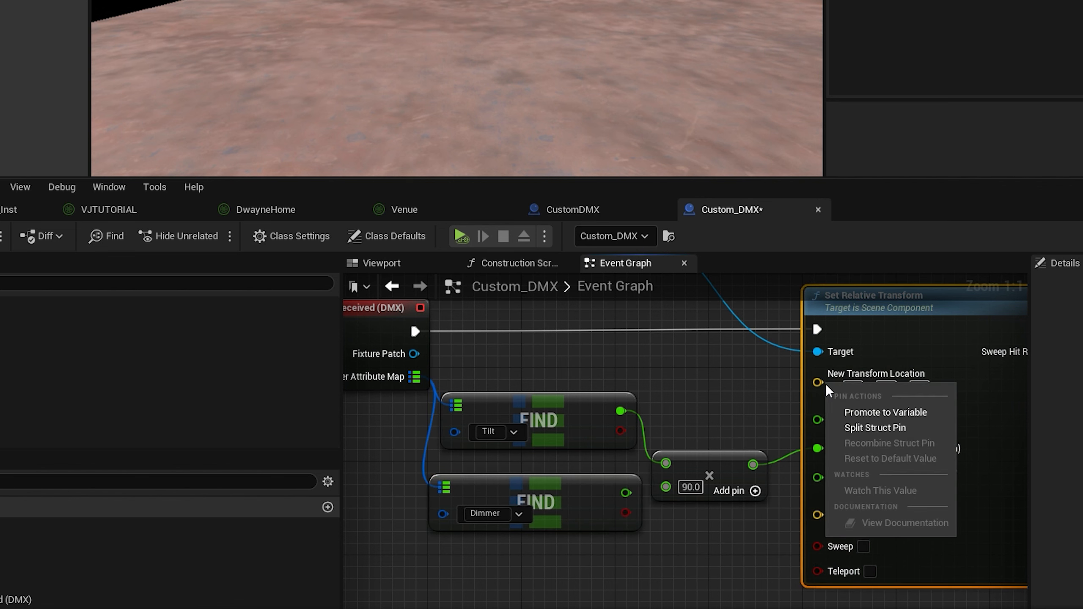
left_click(852, 424)
right_click_drag(741, 363, 602, 387)
left_click_drag(879, 200, 908, 87)
left_click_drag(830, 215, 938, 219)
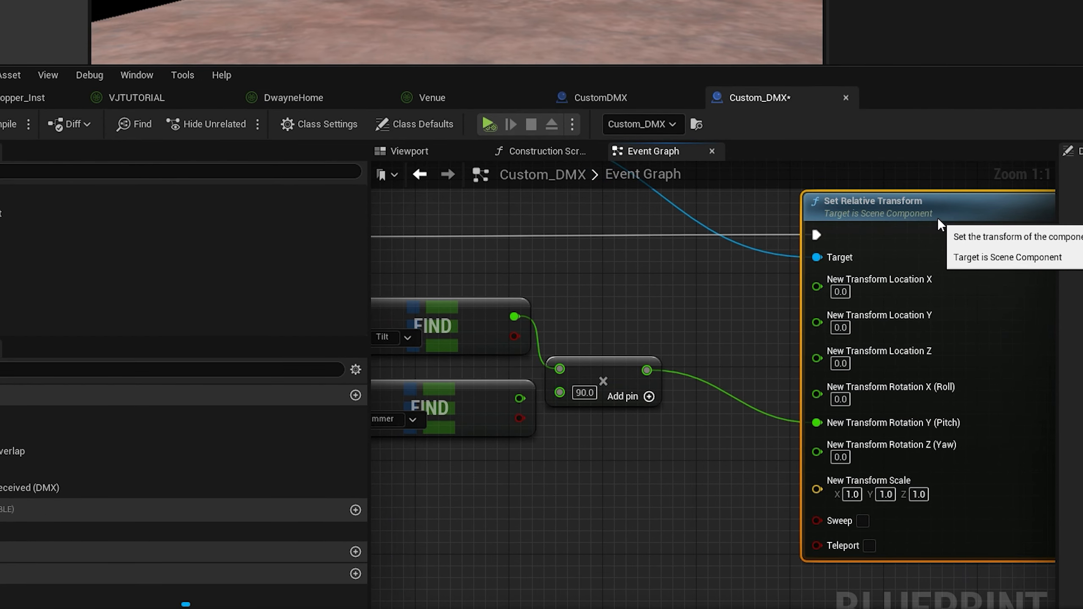
left_click_drag(453, 403, 455, 430)
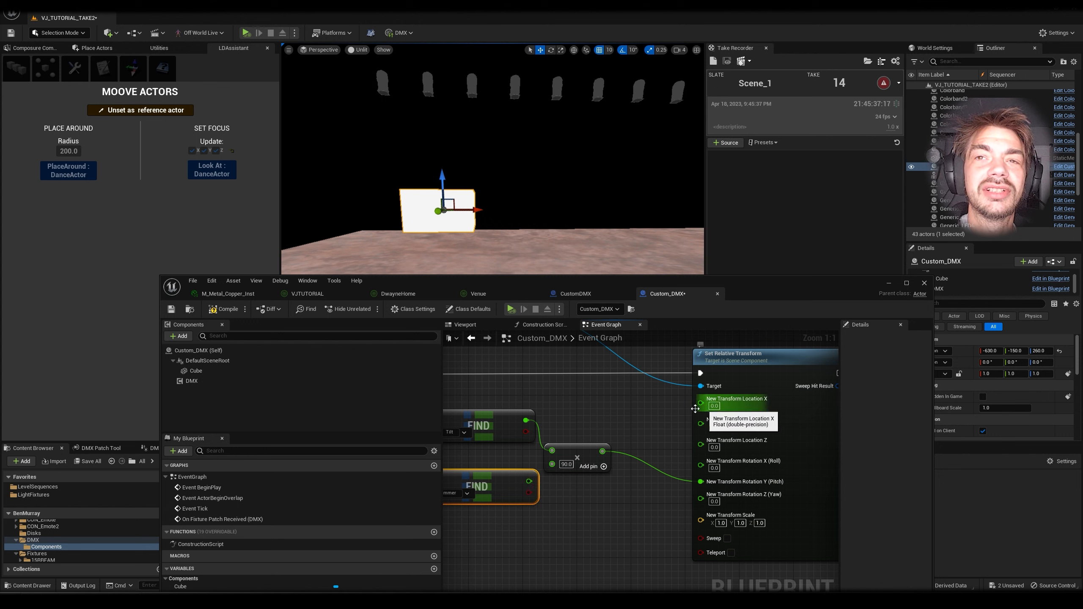
Feed the Dimmer value through Map Range Clamped (In Range B 1.0, Out Range B 1500) into New Transform Location X and test it in simulation.
left_click_drag(527, 482, 552, 493)
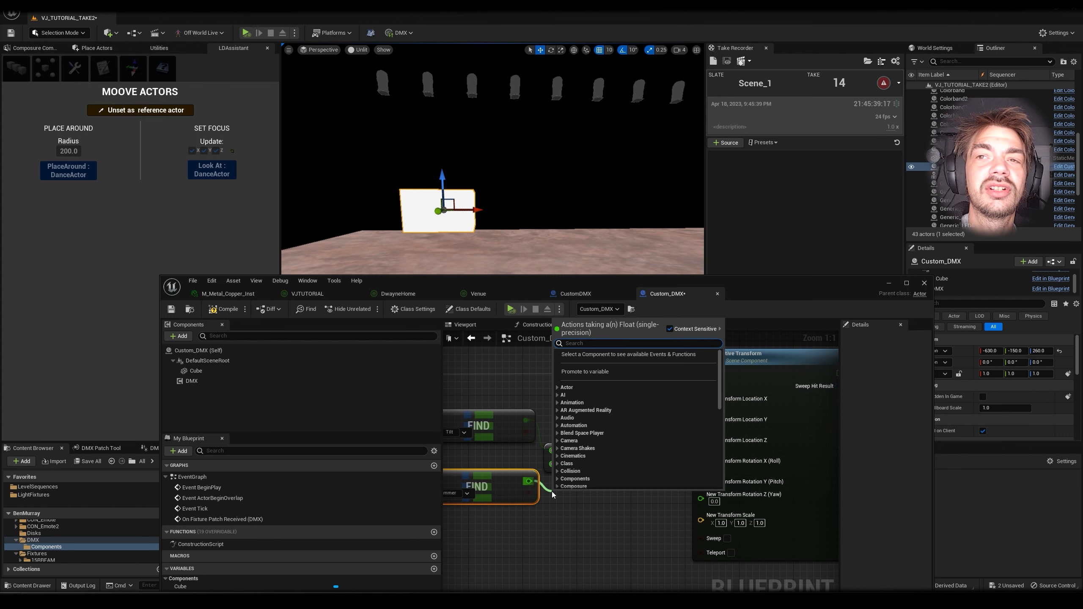
type("map rang")
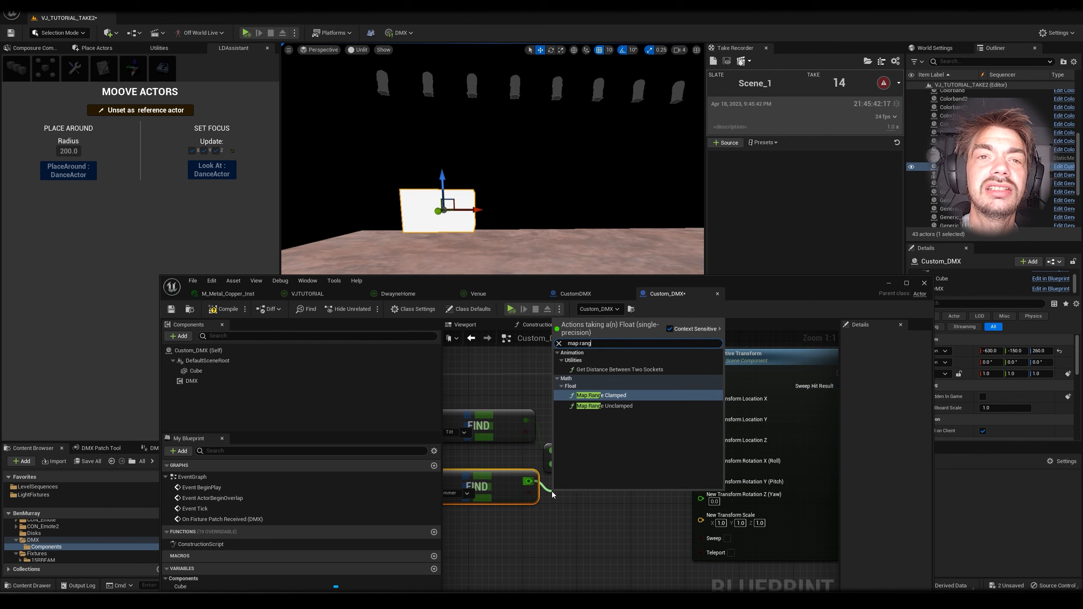
key("Return")
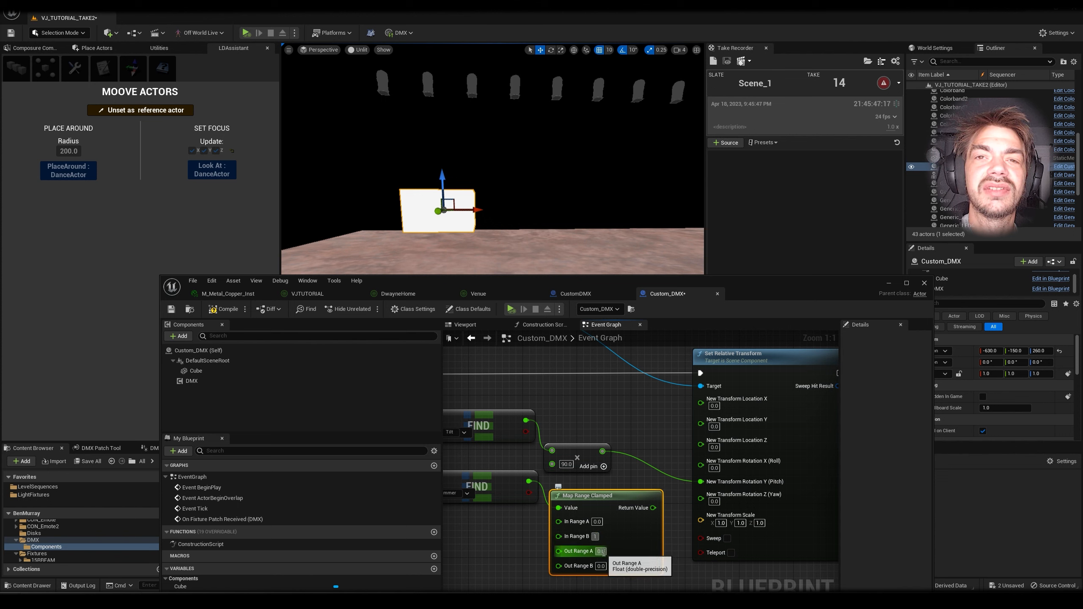
key("Return")
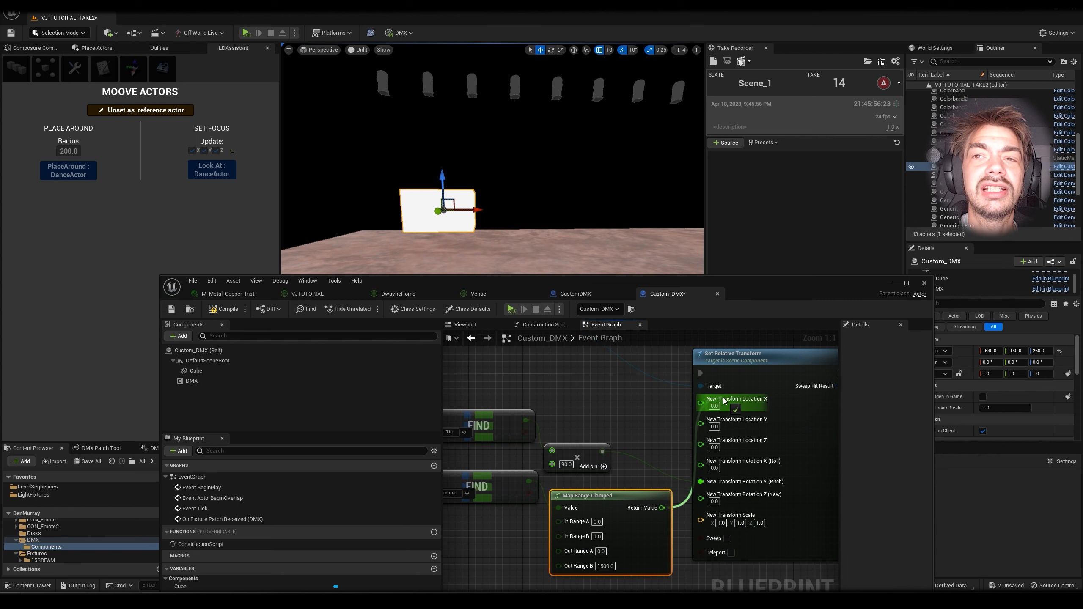
left_click_drag(722, 401, 722, 401)
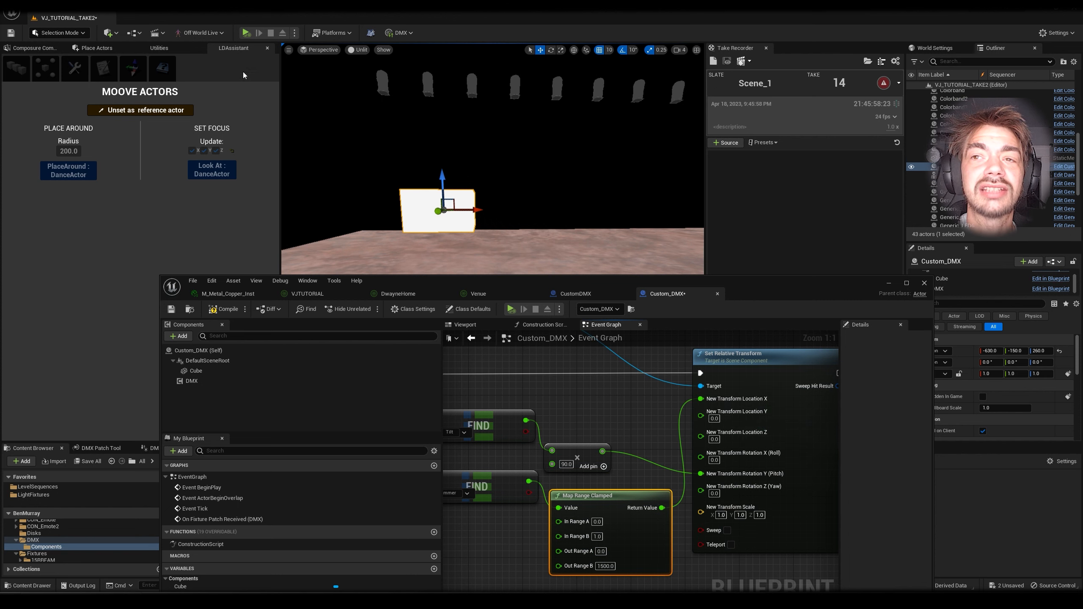
left_click(248, 34)
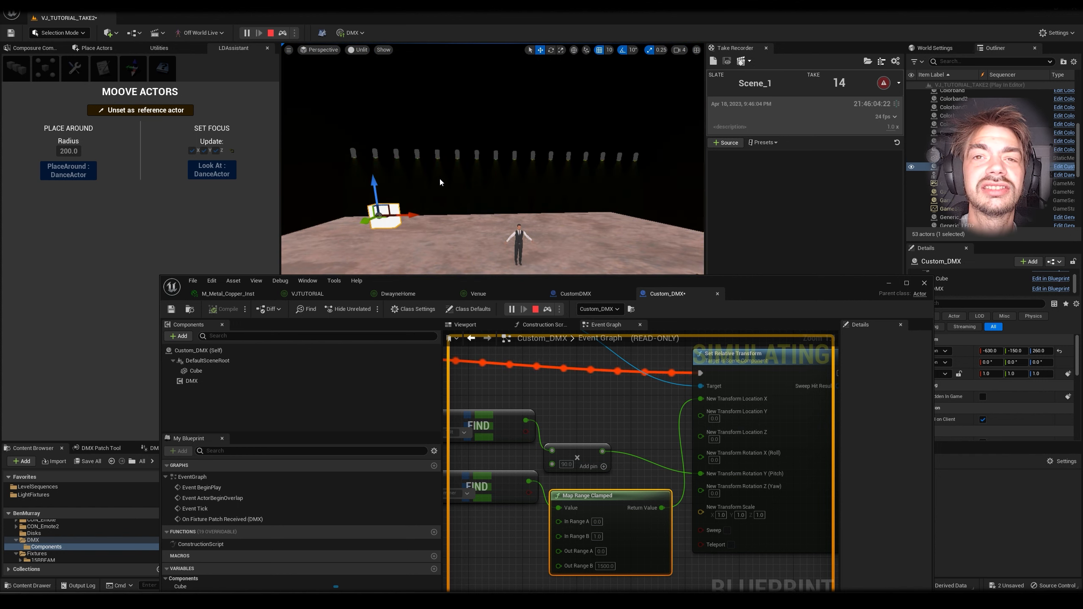
left_click(271, 33)
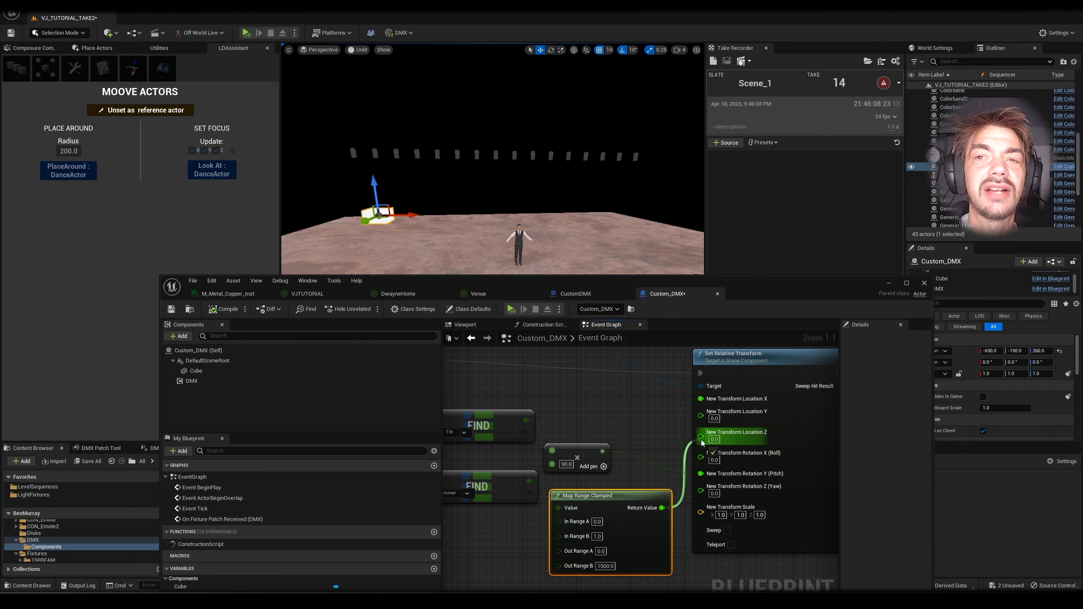
Drive New Transform Location Z instead of X from Map Range Clamped, set Out Range B to 500, then compile and simulate.
right_click(703, 399)
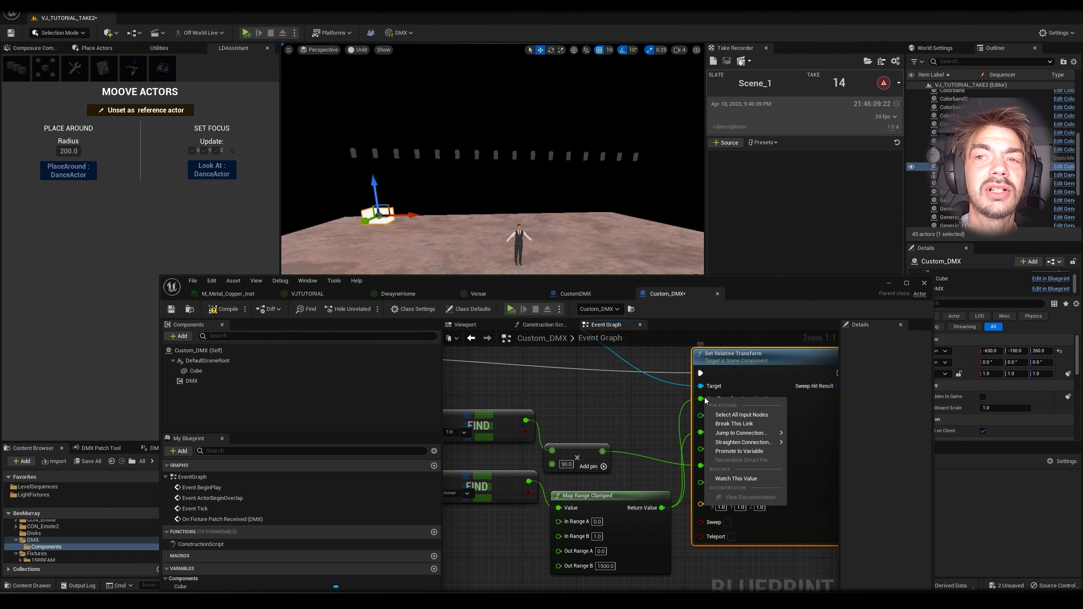
left_click(719, 425)
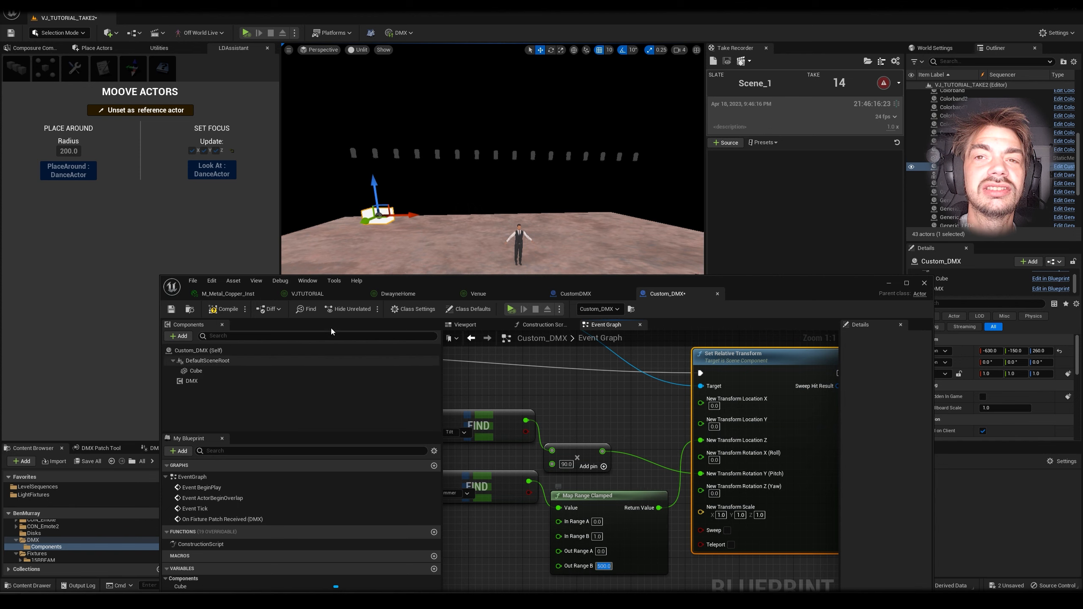
left_click(226, 308)
left_click(246, 34)
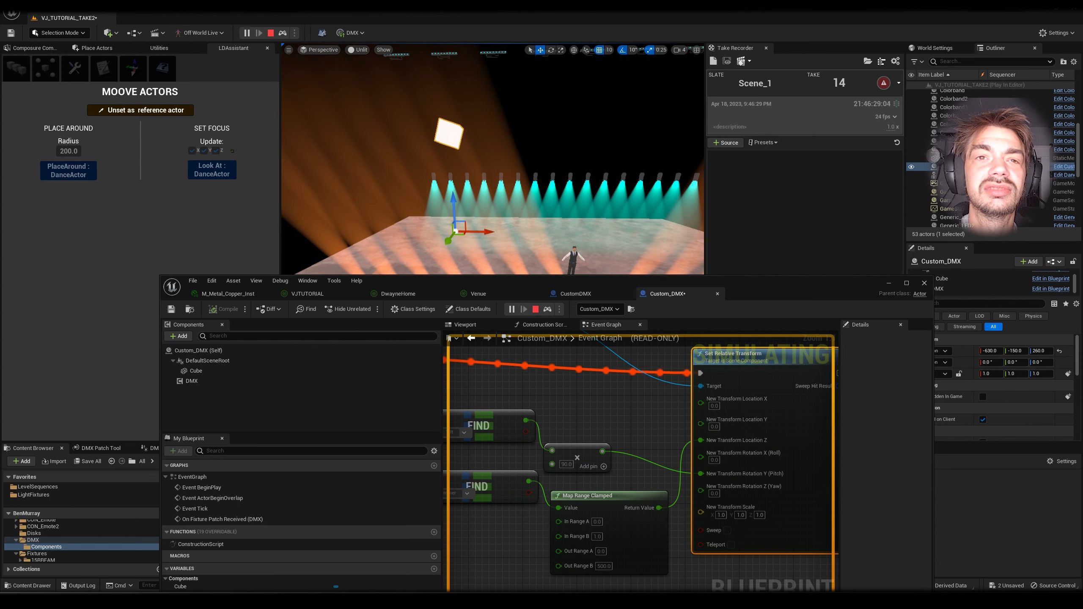
Show SoundSwitch beside the Unreal viewport and look around the stage to check the cube's movement against the autoloop.
key("alt+Tab")
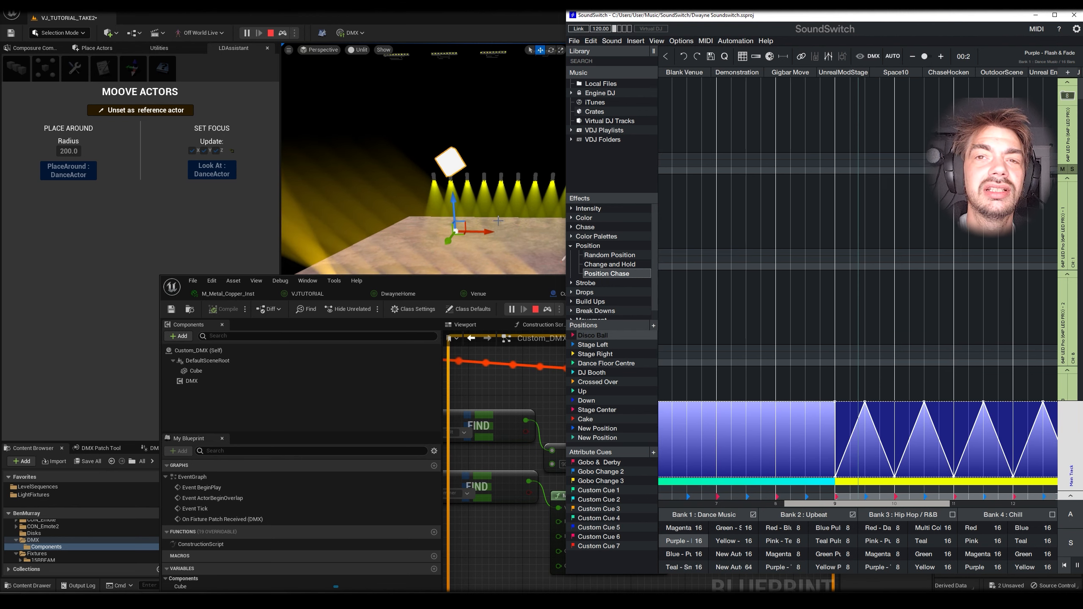
right_click_drag(490, 200, 516, 183)
key("w")
key("s")
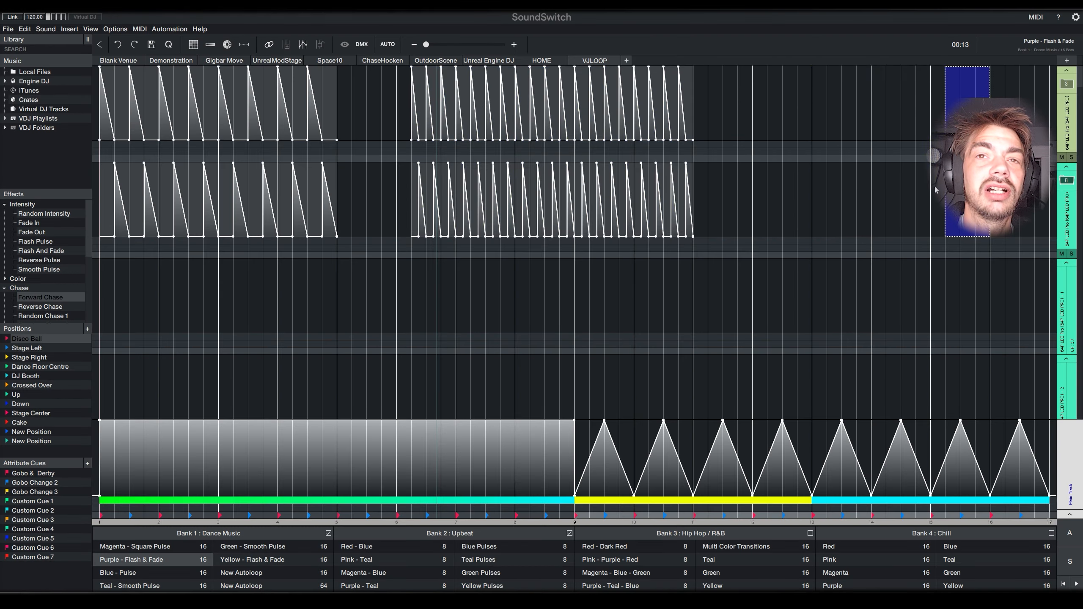
In SoundSwitch, apply Random Chase 1 to the LED Pro tracks' end section and paste the second track's pulse sections onto the 15R-Beam Platinum track.
left_click(644, 300)
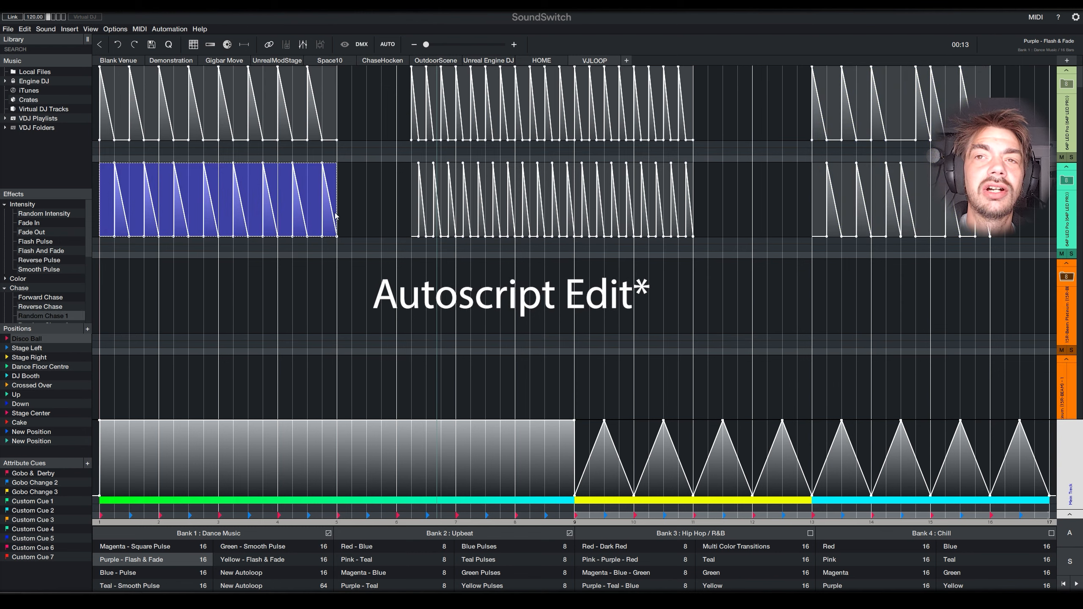
key("ctrl+v")
left_click(412, 285)
key("ctrl+v")
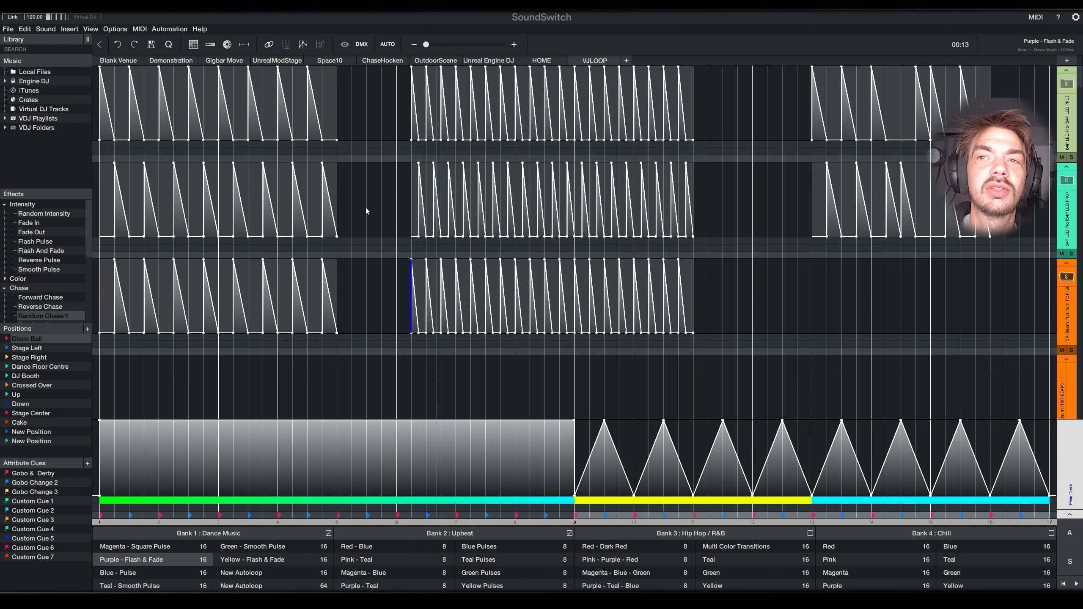
Apply a Forward Chase across the first three fixture tracks in the empty gap after beat 5.
left_click(40, 297)
left_click(644, 299)
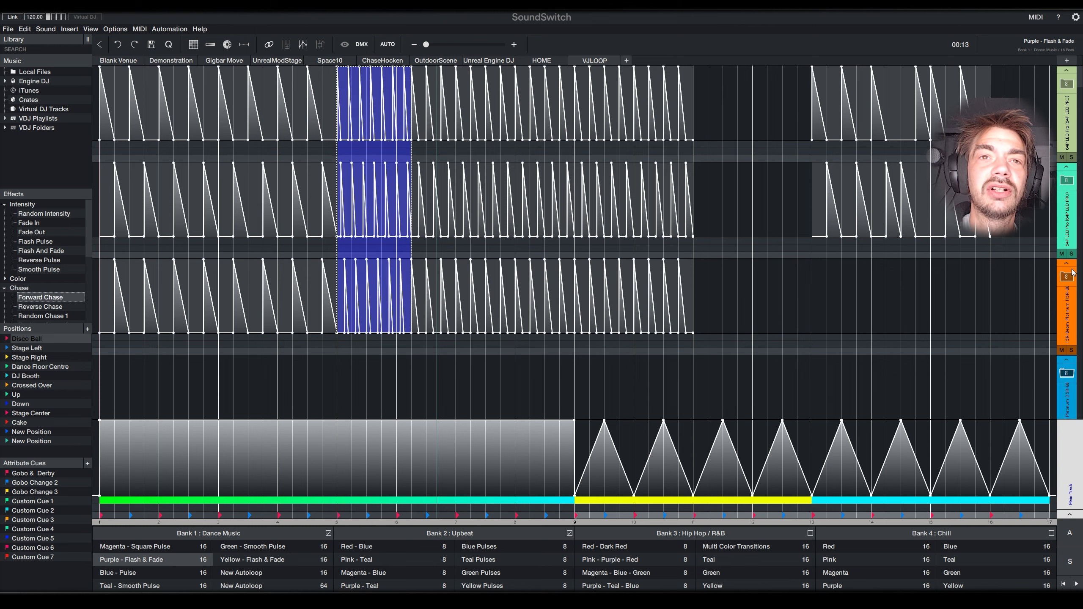
Apply a Reverse Chase to the selected section after beat 5 and paste the pulses onto the fourth fixture track from beat 5.
double_click(41, 308)
left_click(640, 301)
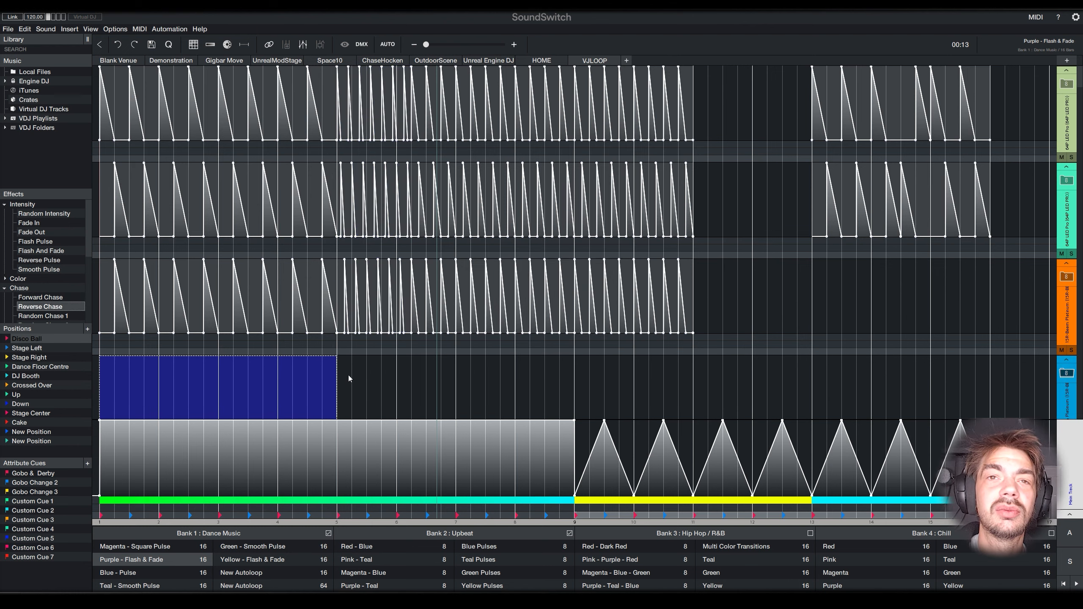
left_click(344, 390)
key("ctrl+v")
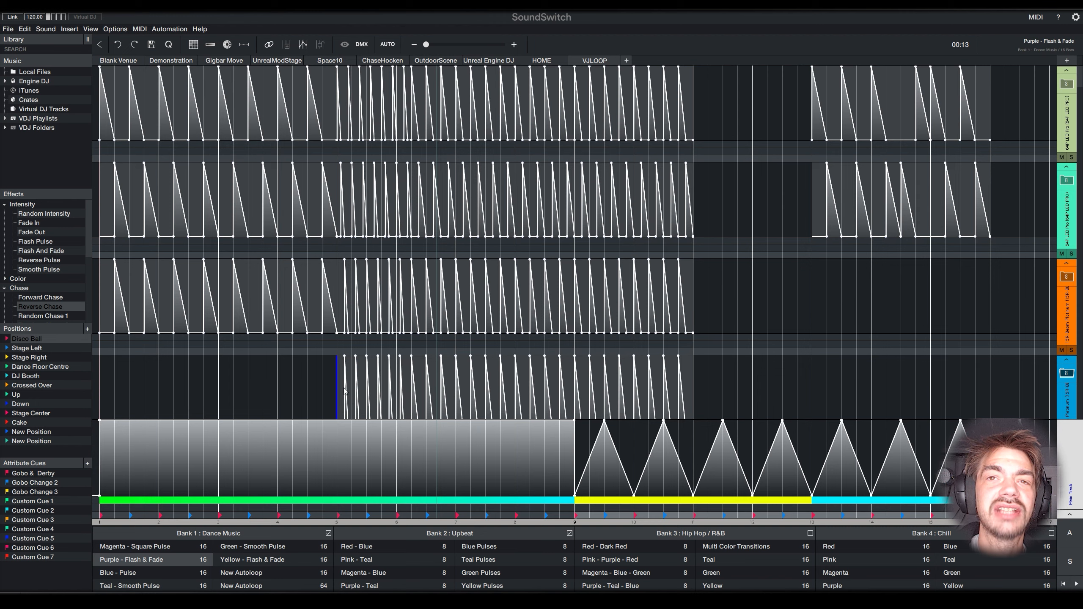
Apply a Bounce Chase and a Forward Chase, filling the third and fourth fixture tracks from beat 13 to 17 with pulses.
double_click(39, 260)
left_click(640, 301)
left_click(613, 339)
left_click_drag(812, 298, 1033, 326)
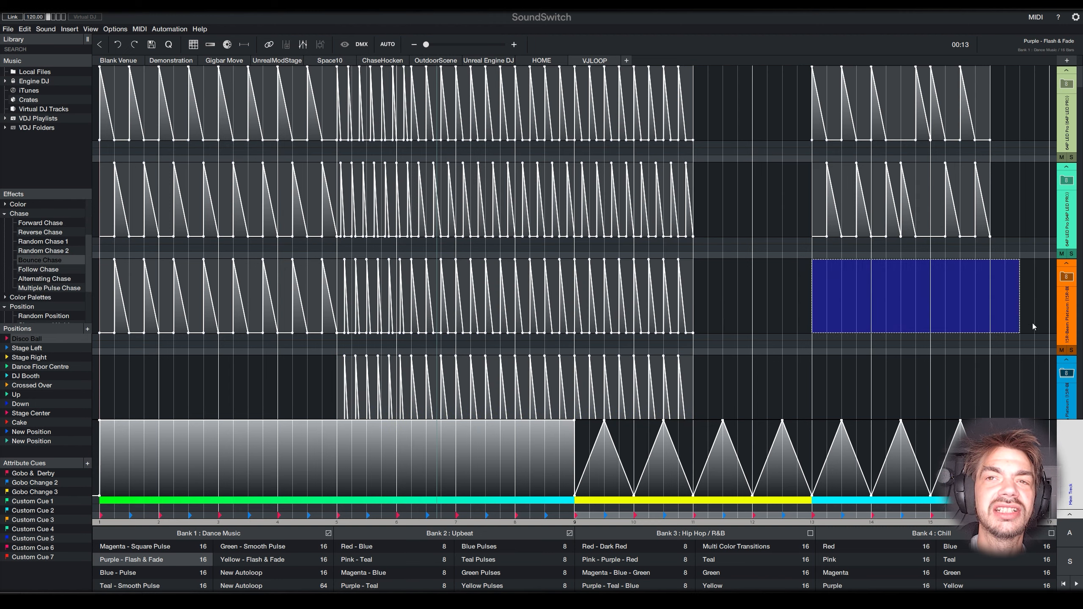
left_click_drag(780, 256, 849, 281)
left_click(640, 301)
left_click(614, 339)
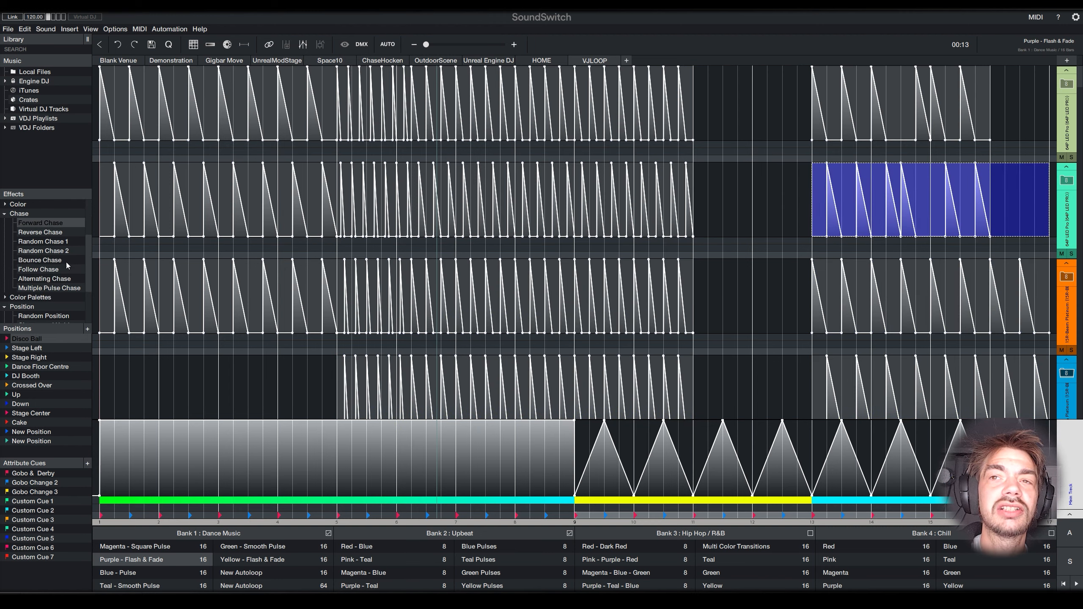
Apply an Alternating Chase with 1/8 beat length, Forward type and Diagonal pattern to the selected section from beat 13 to 17.
double_click(44, 278)
left_click(639, 301)
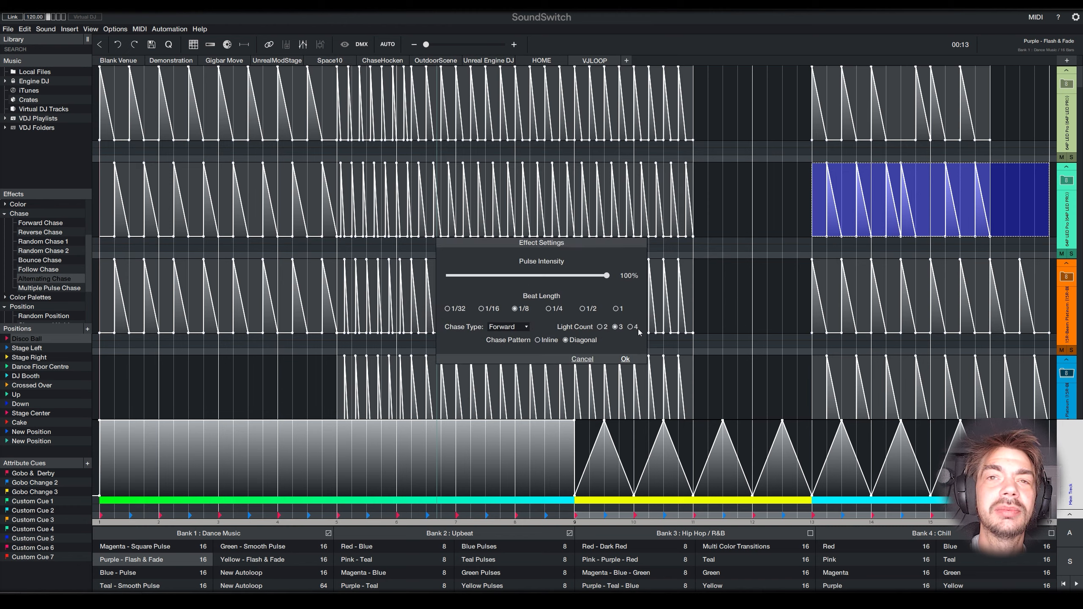
left_click(625, 359)
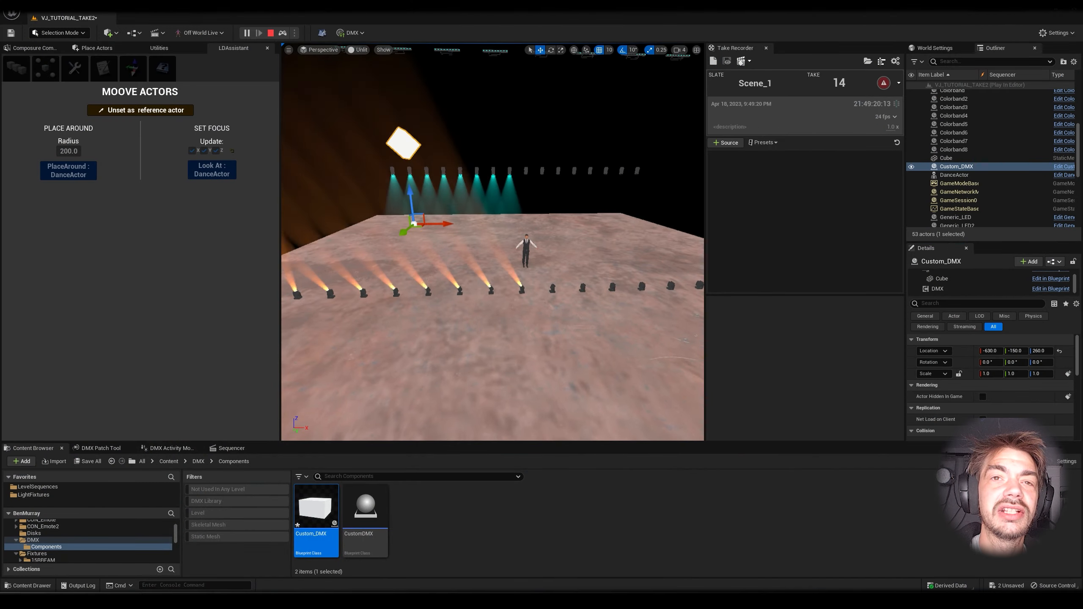
Switch to the Unreal viewport, look over the whole stage to check the cube and lights, and end the simulation.
right_click_drag(492, 242, 498, 186)
key("s")
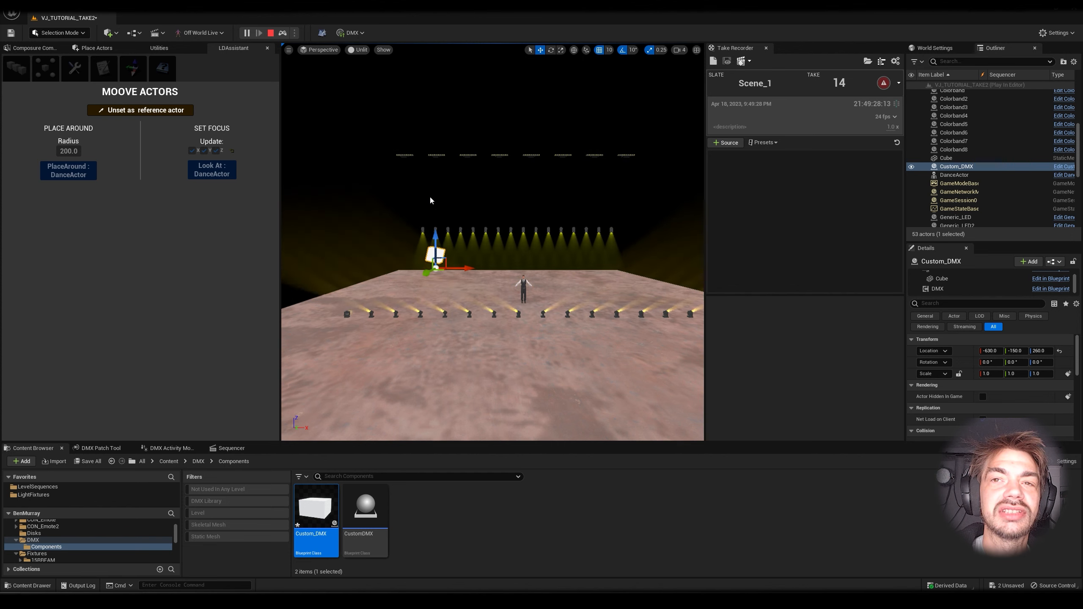
key("Escape")
Place a Cine Camera Actor in the level, reset its location to the origin and raise it to Z 190.
left_click(49, 61)
type("ca")
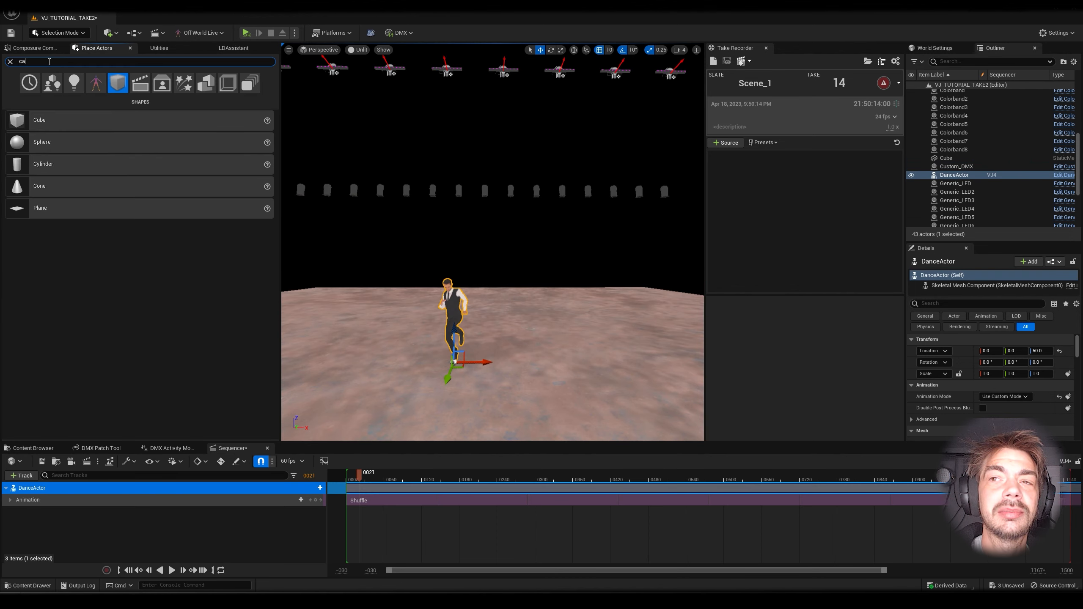
type("m")
left_click_drag(69, 212, 397, 325)
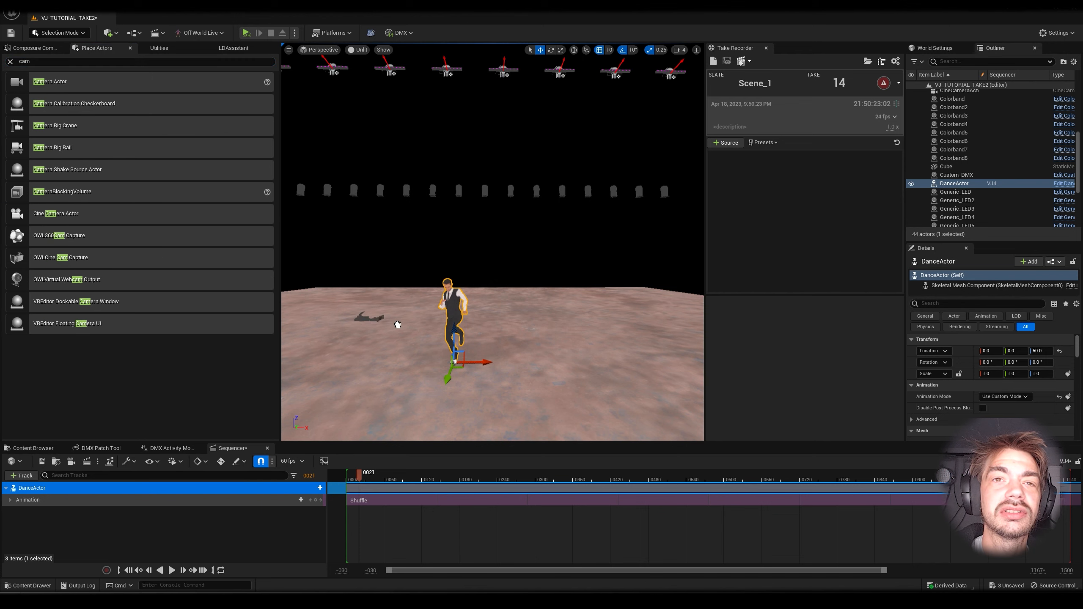
left_click_drag(453, 366, 453, 366)
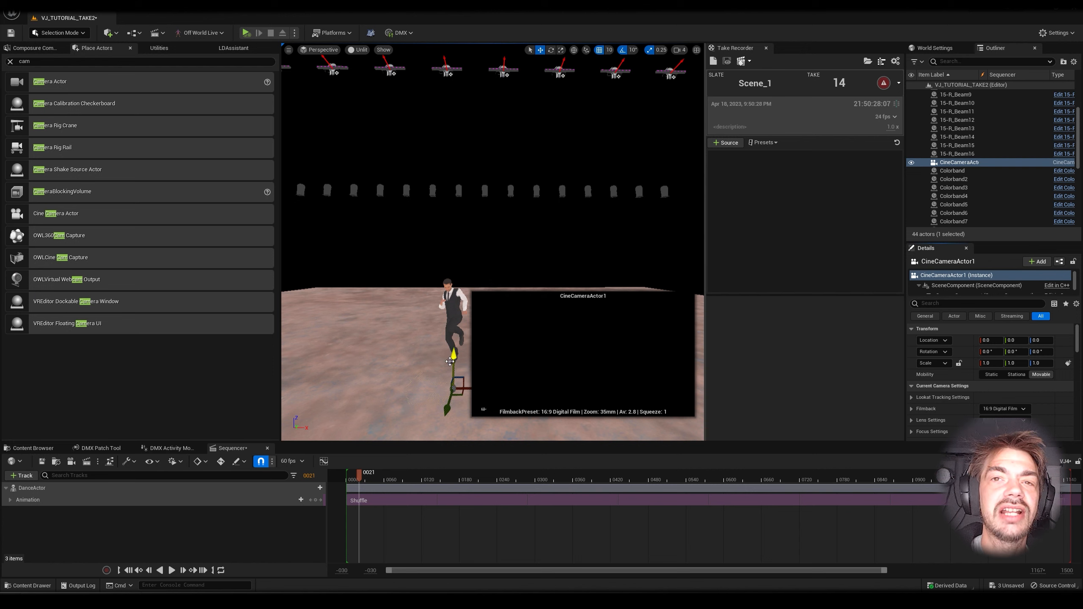
left_click_drag(450, 361, 440, 289)
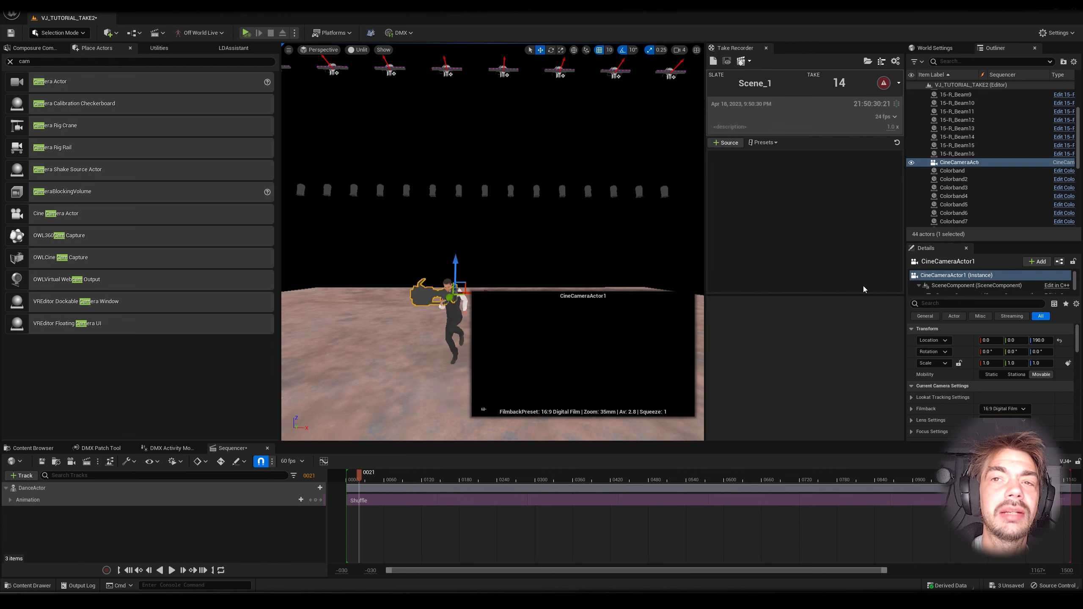
Rotate the cine camera -90 degrees about Z and move it back from the dancer to Y 400.
left_click(552, 50)
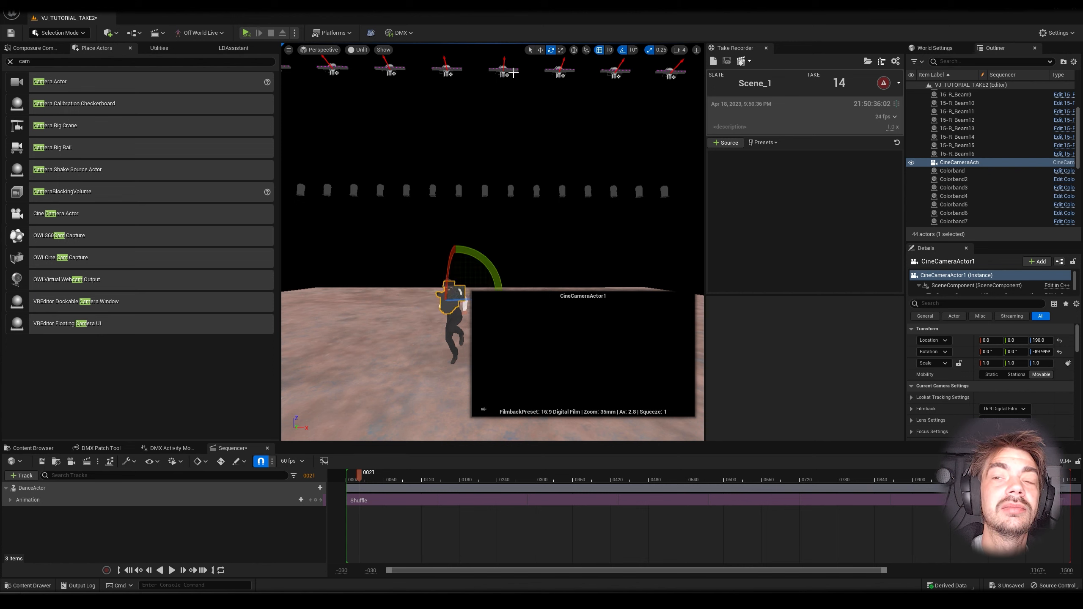
left_click(541, 50)
right_click_drag(489, 278, 453, 244)
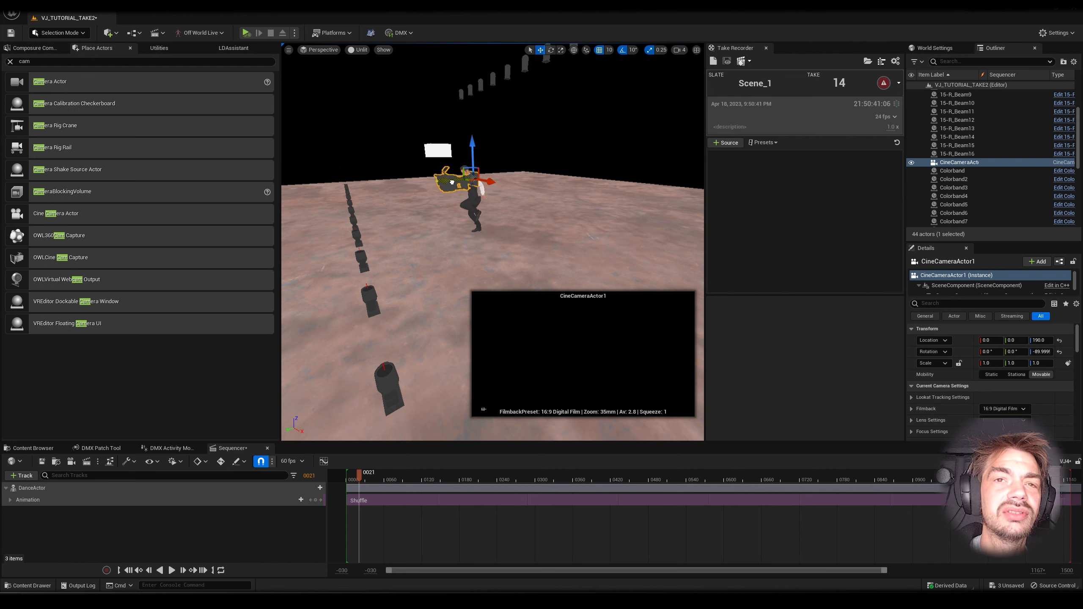
left_click_drag(452, 183, 289, 211)
scroll(373, 214, "down", 5)
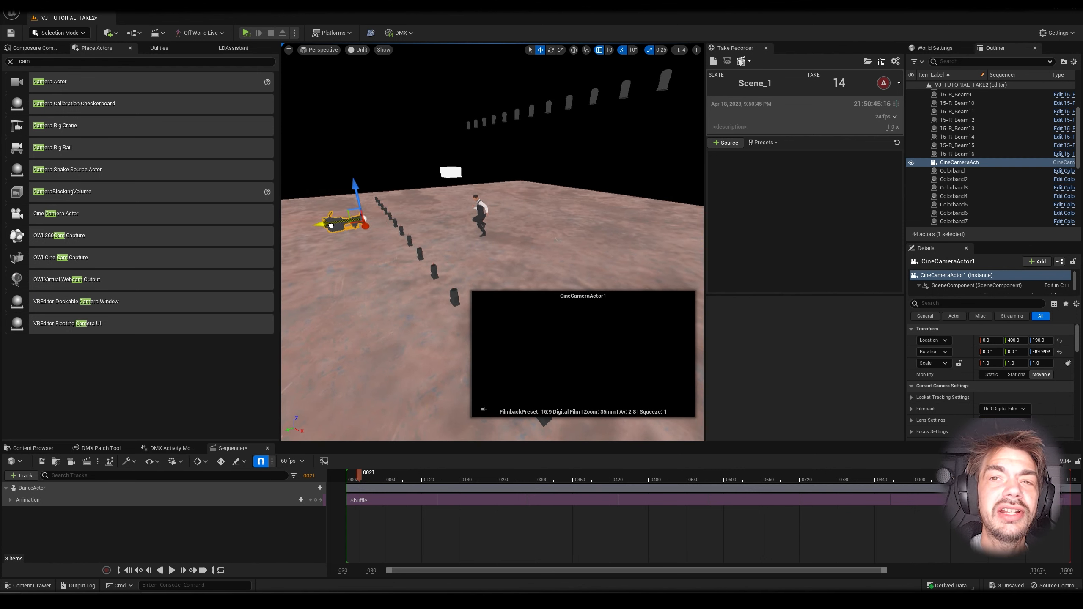
Place an empty Actor in the level near the dancer and reset its location to the origin.
left_click(10, 62)
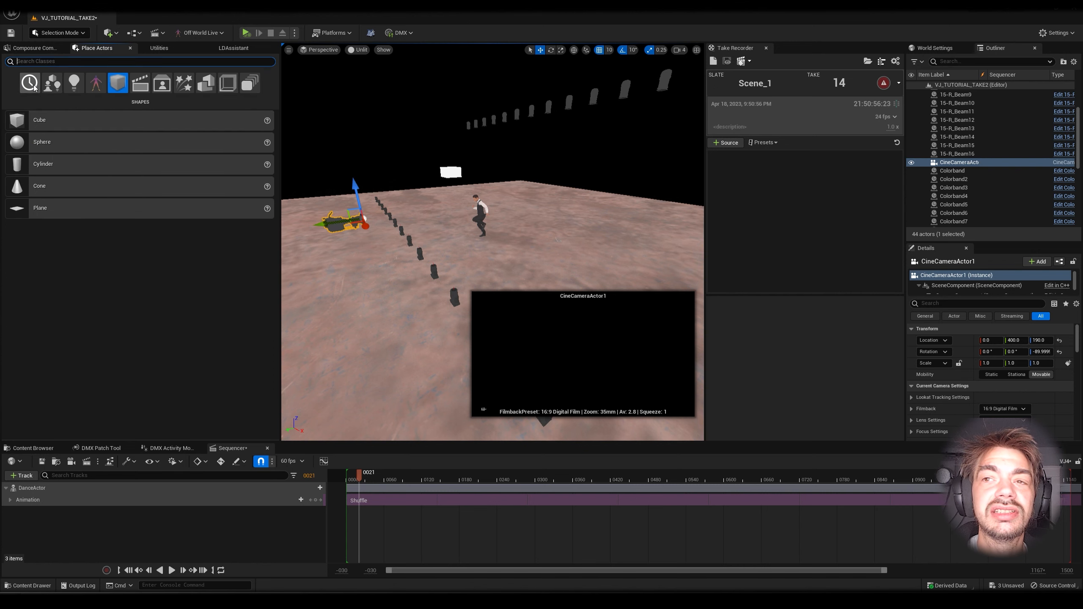
type("ac")
left_click_drag(497, 235, 485, 242)
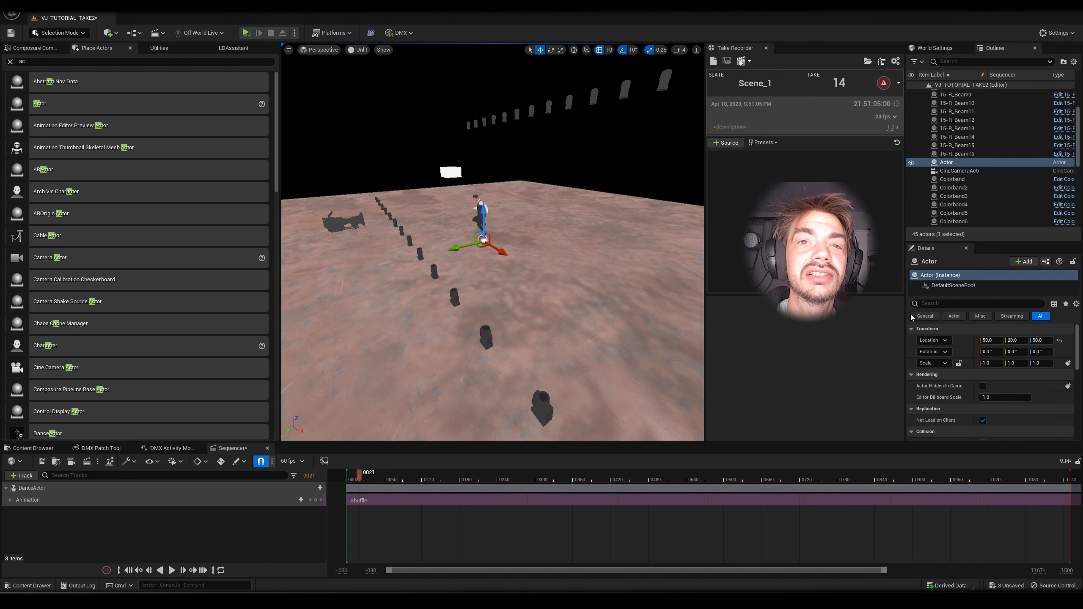
left_click(1059, 341)
Attach CineCameraActor1 to the empty Actor as its child.
left_click(343, 221)
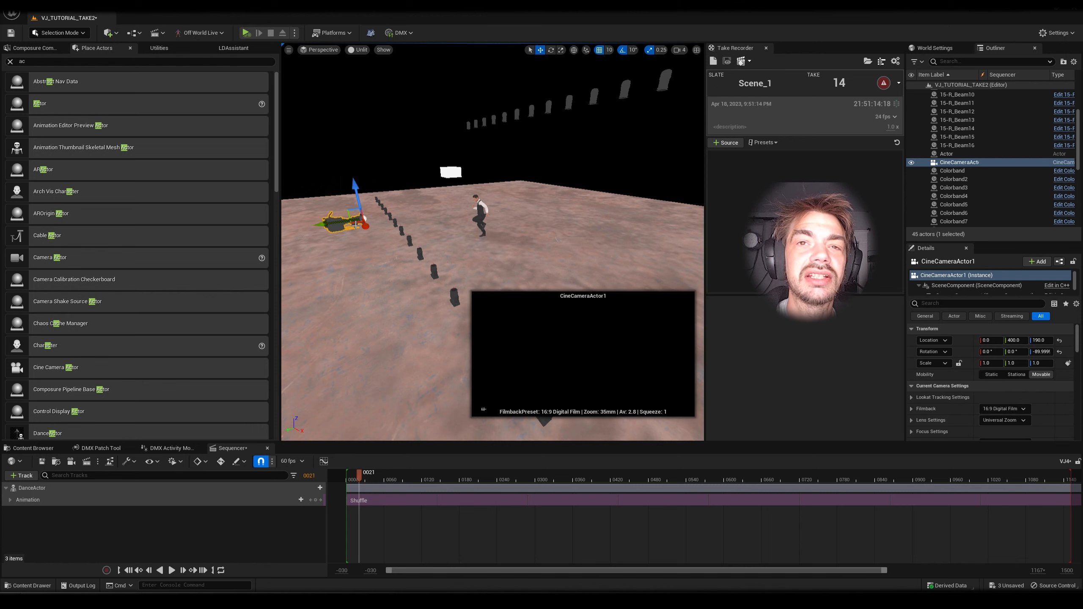
right_click(348, 222)
mouse_move(431, 384)
type("act")
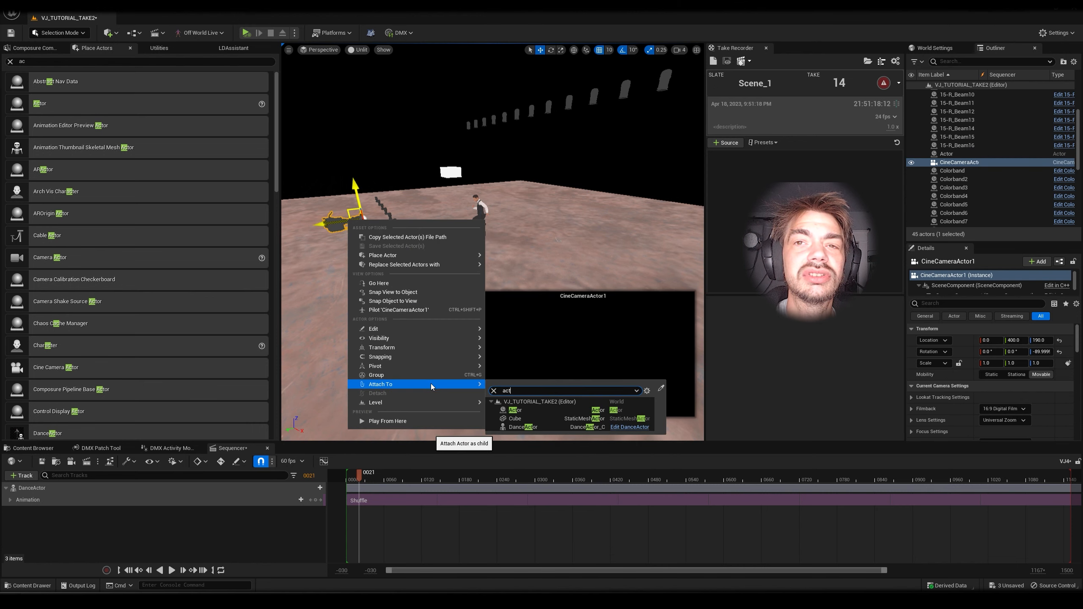
left_click(526, 410)
Rename the empty parent Actor as pivot.
left_click(954, 153)
left_click(954, 153)
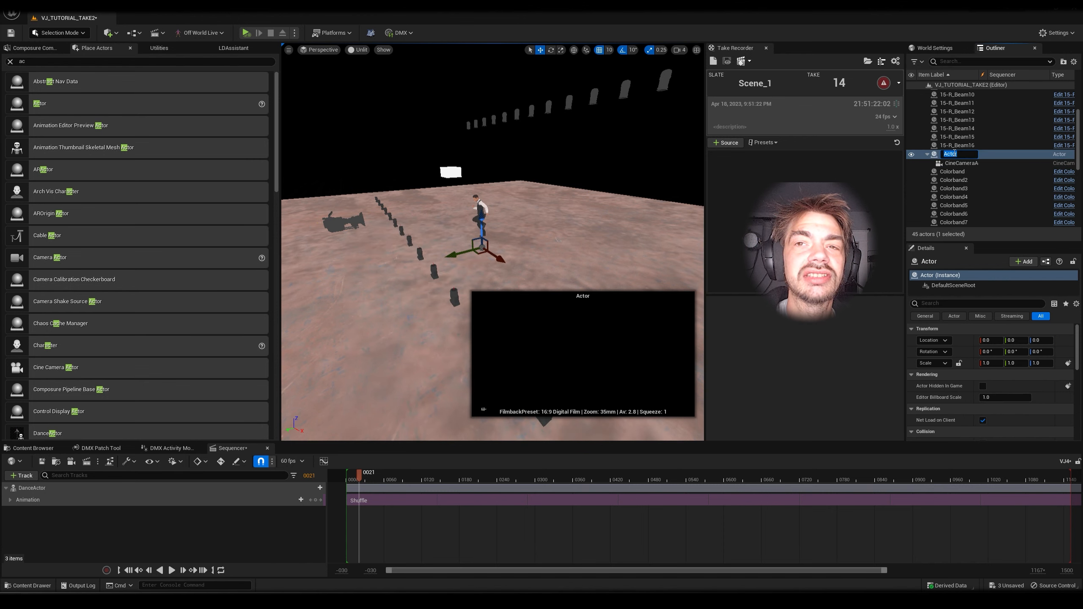
type("pivot")
key("Return")
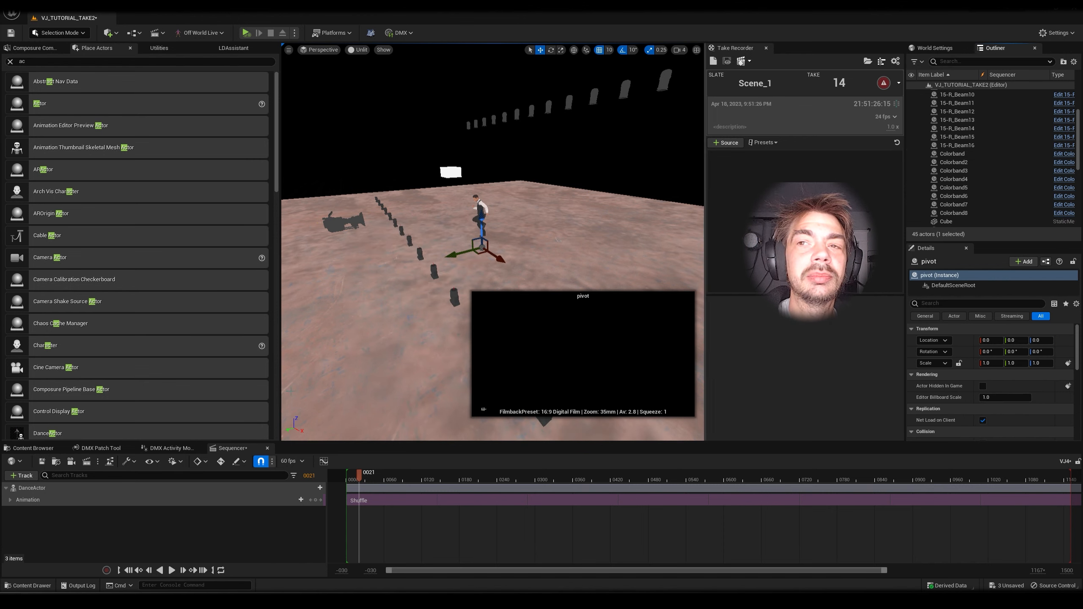
Add the pivot actor to the level sequence and give it a Transform track.
left_click(24, 475)
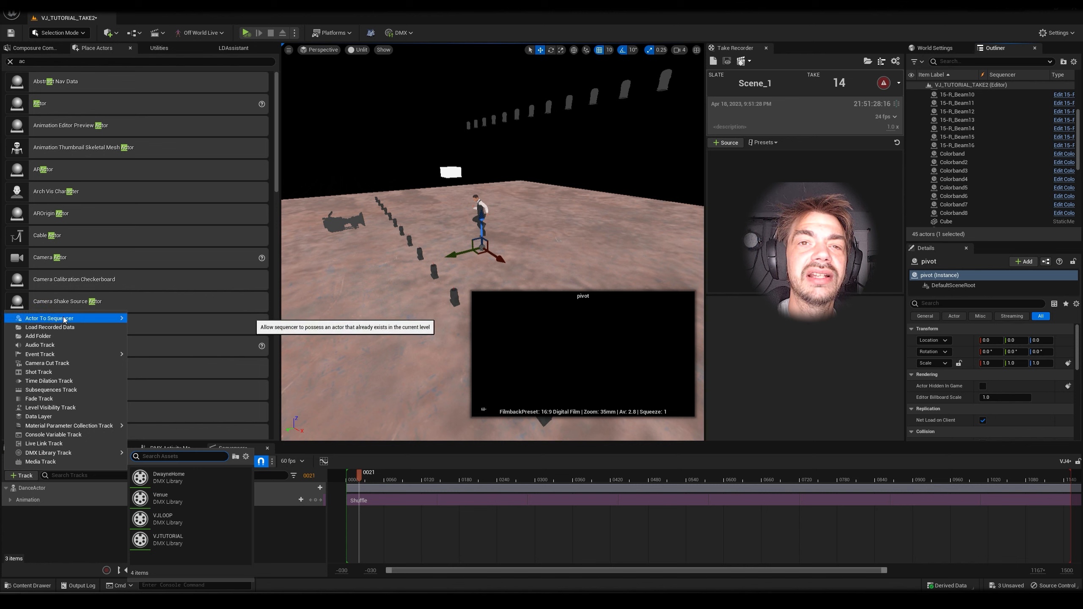
mouse_move(113, 324)
left_click(159, 320)
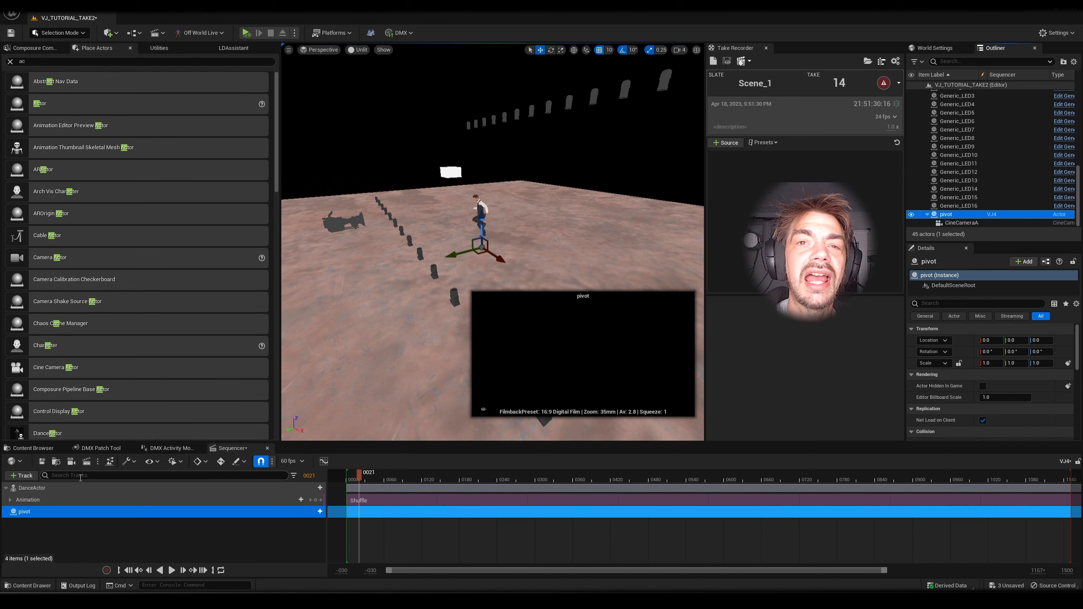
left_click(305, 512)
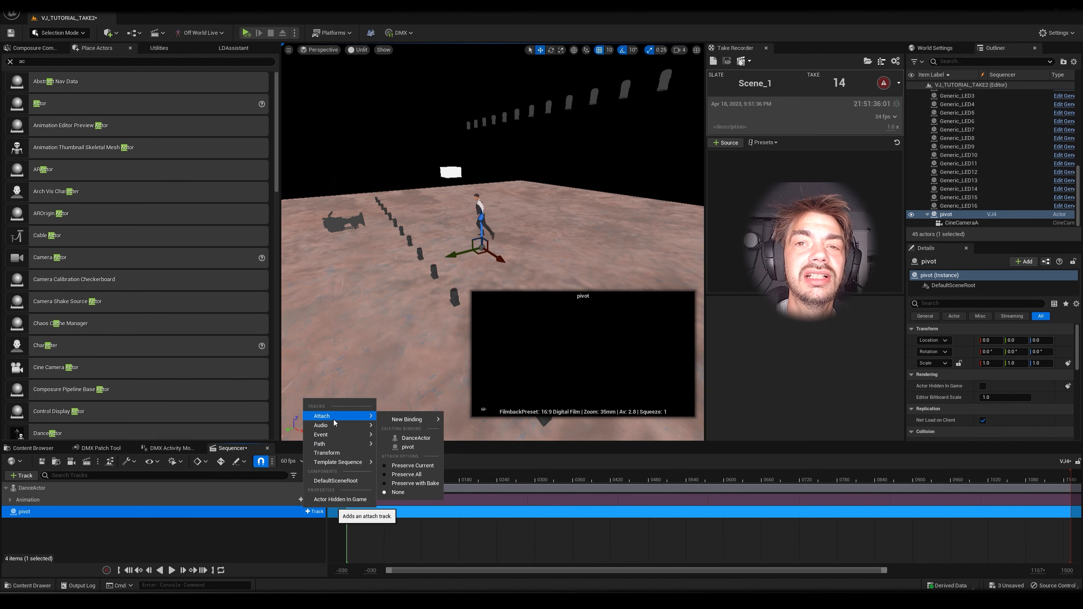
left_click(335, 453)
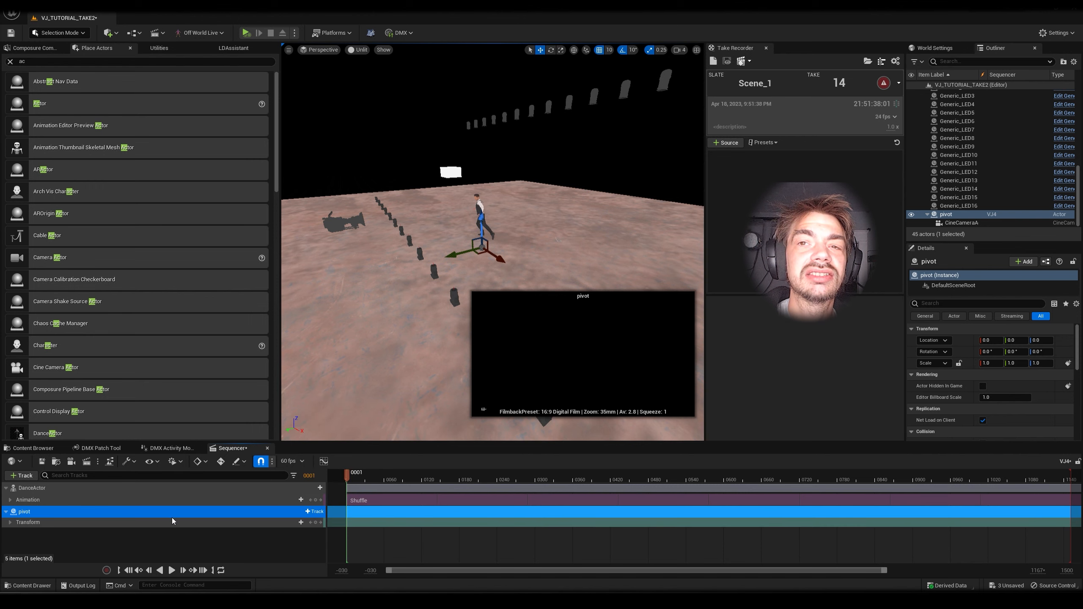
Add CineCameraActor1 to the level sequence.
left_click(21, 475)
mouse_move(68, 319)
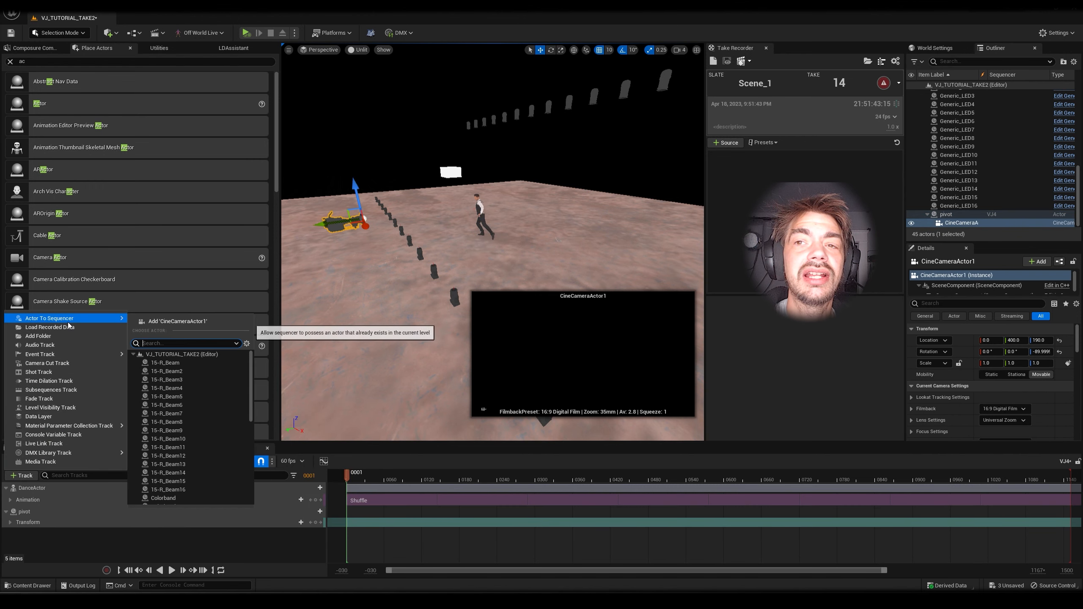
left_click(170, 321)
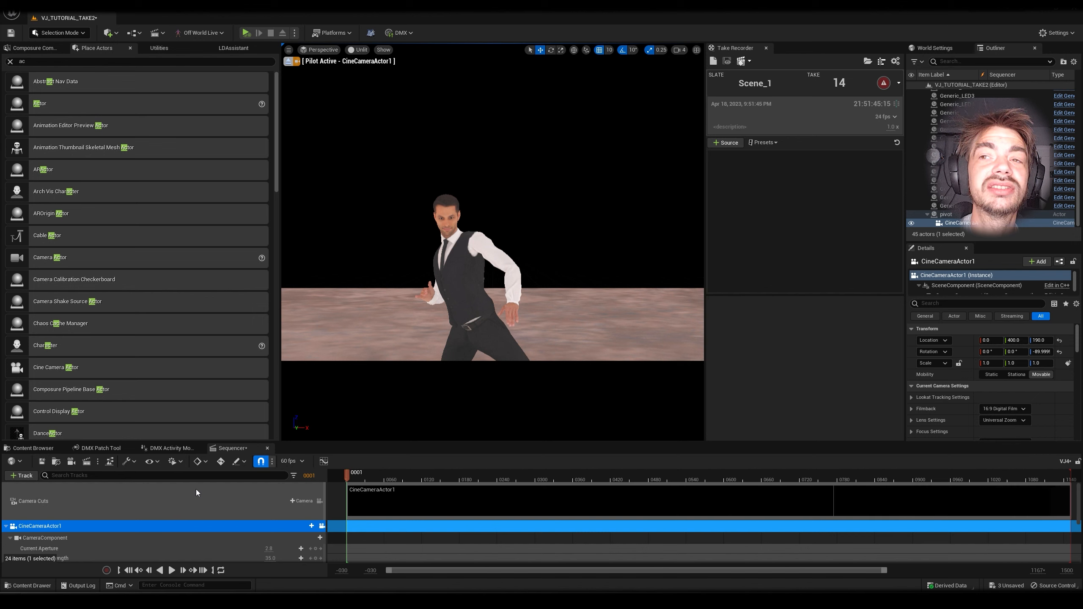
Set a keyframe on the pivot's Transform track at frame 2 of the sequence.
left_click_drag(350, 474, 374, 480)
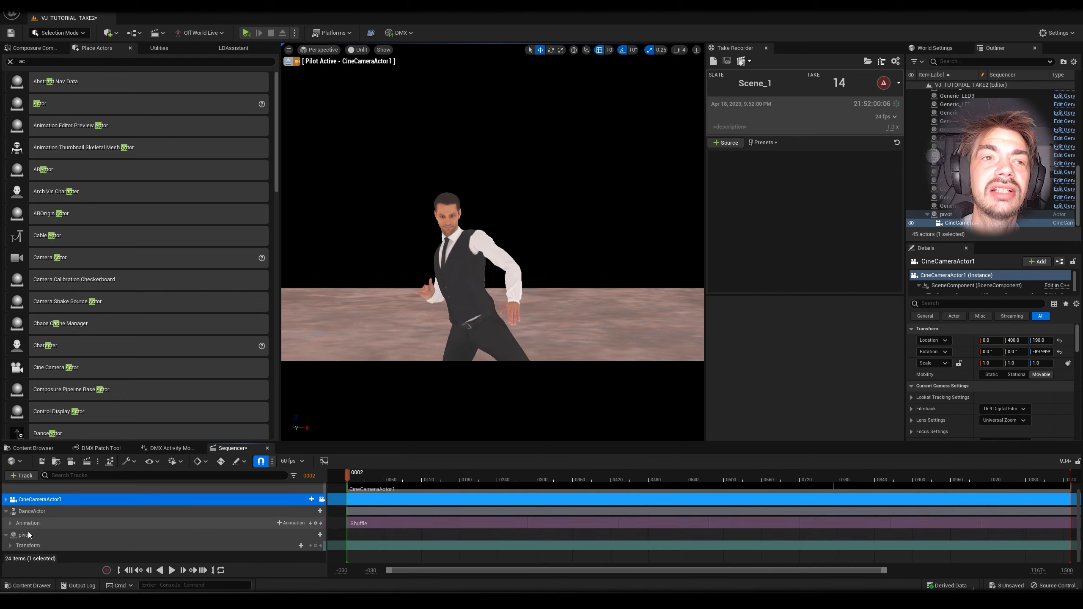
left_click(26, 535)
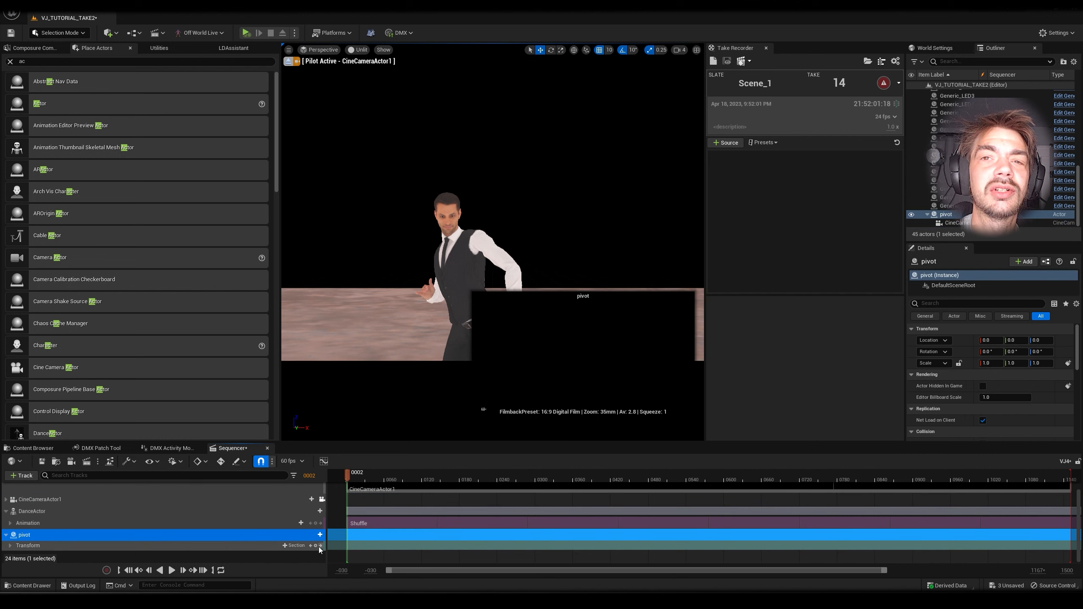
left_click(316, 546)
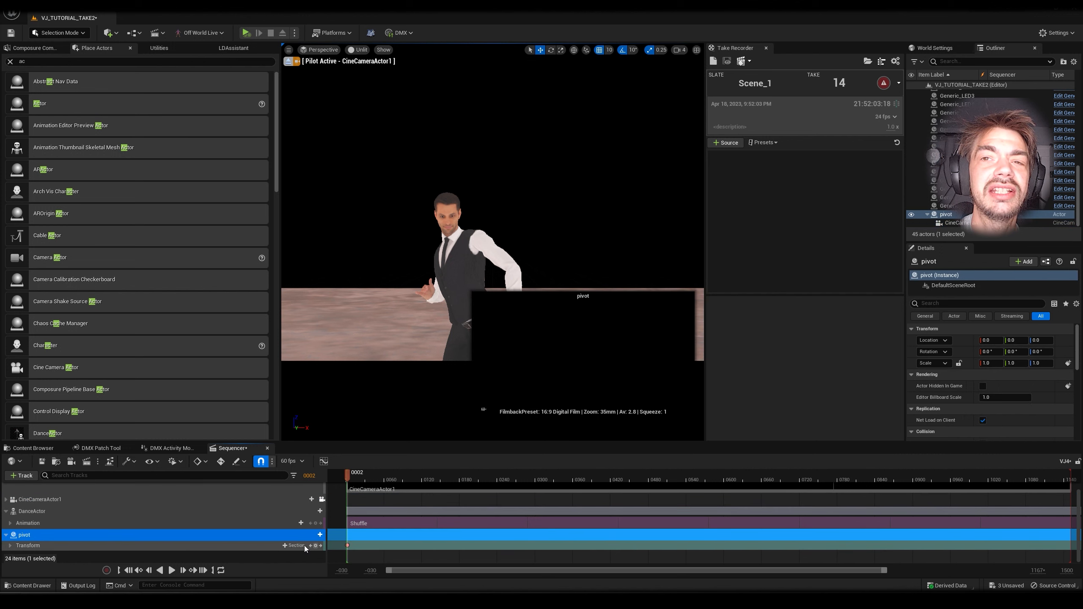
Undo the pivot's pitch change, key its yaw at 360° on frame 71, and move that keyframe toward the sequence's end.
left_click(11, 546)
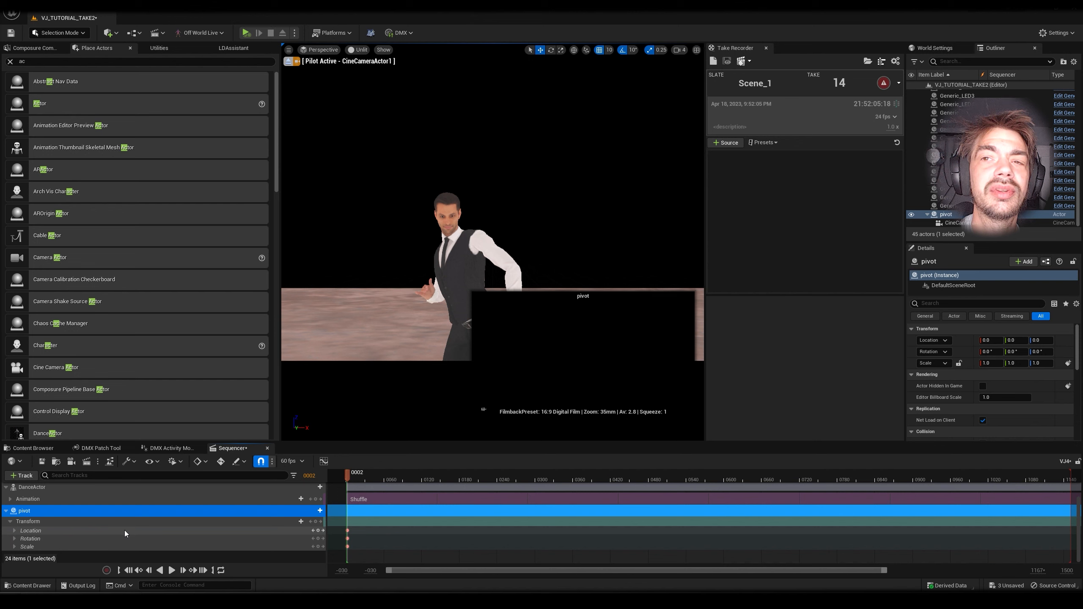
left_click(14, 539)
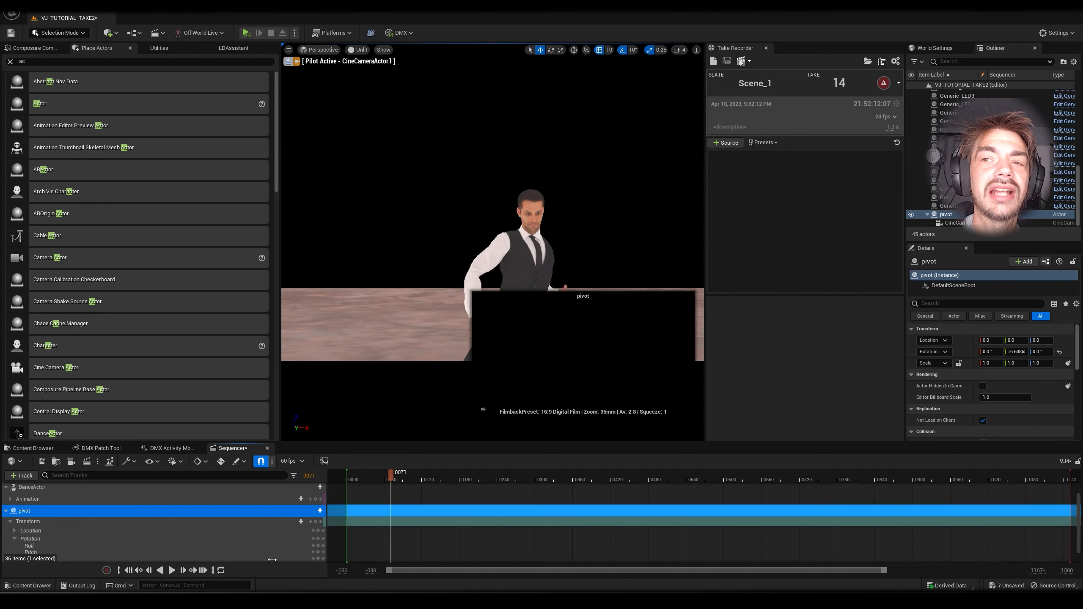
key("ctrl+z")
left_click_drag(273, 559, 375, 559)
key("ctrl+z")
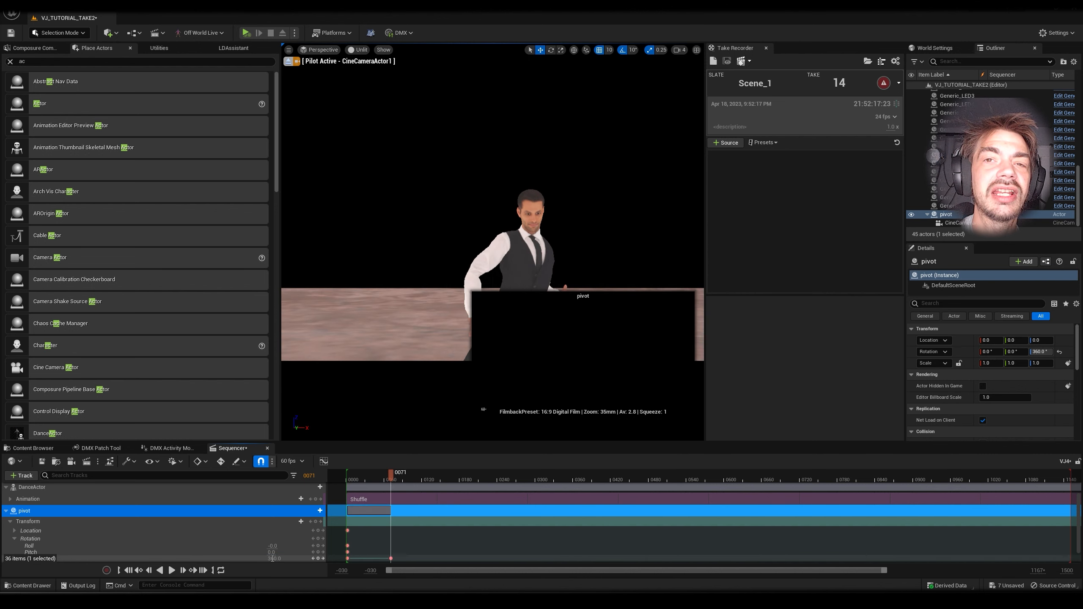
scroll(379, 556, "down", 2)
left_click_drag(379, 556, 926, 565)
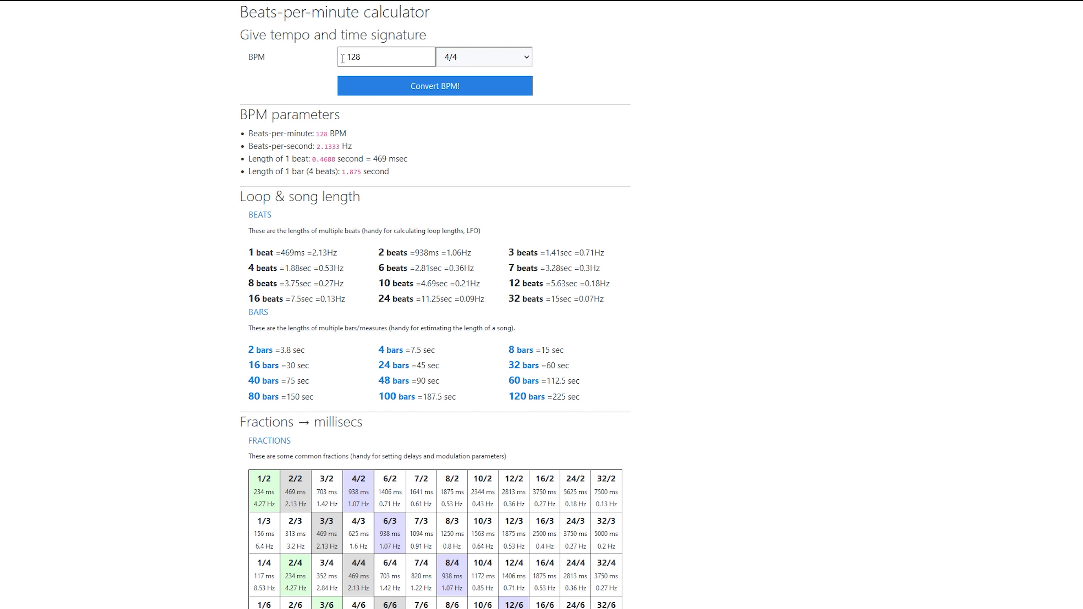
In the web beats-per-minute calculator, set the tempo to 100 BPM and convert it.
type("100")
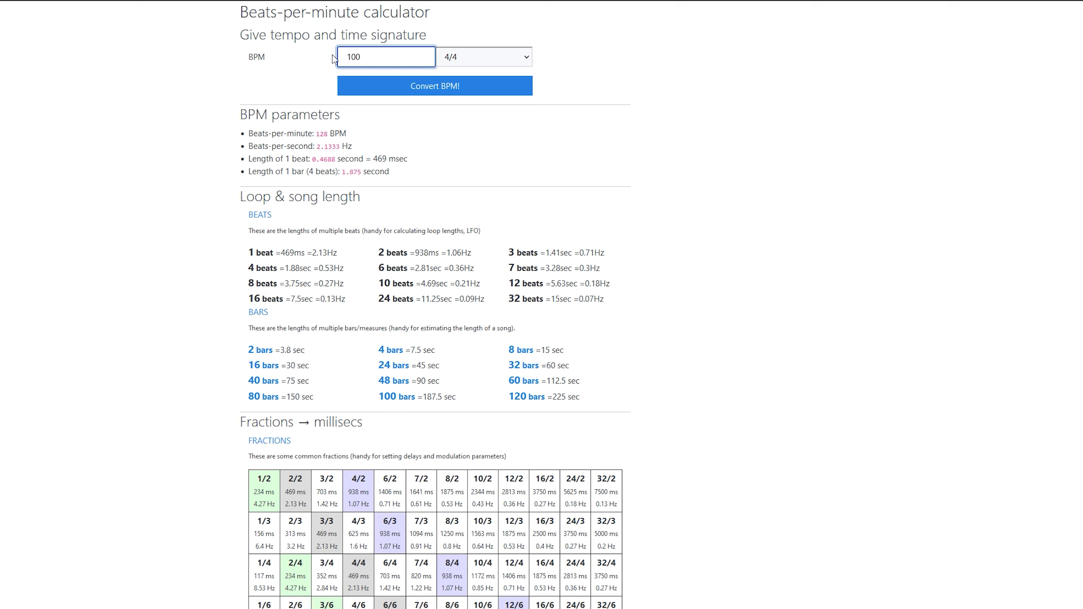
left_click(417, 83)
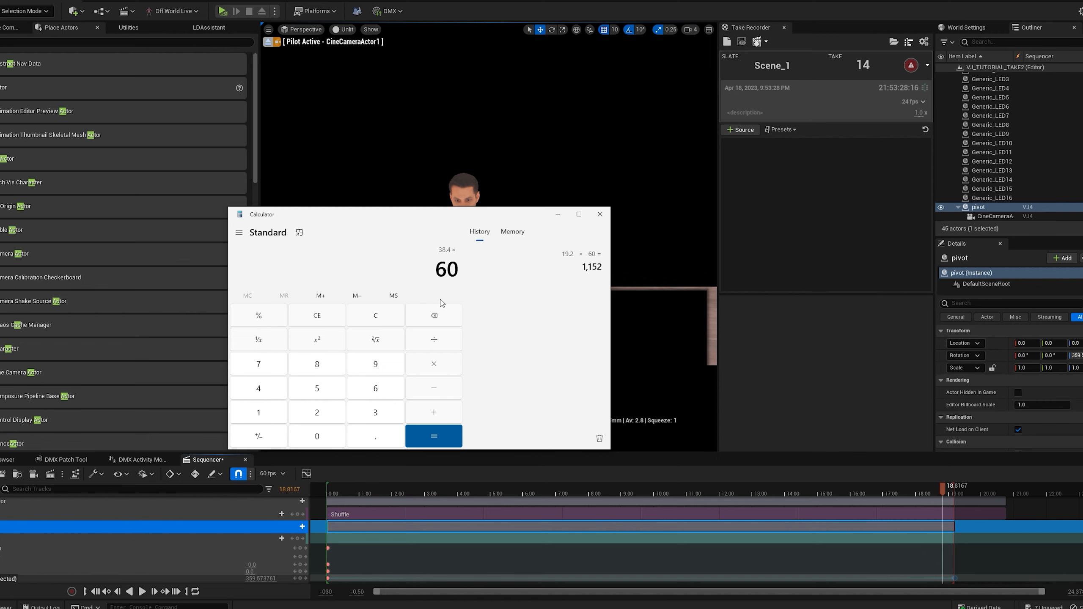
Move the level sequence's playhead to frame 2304.
left_click(289, 489)
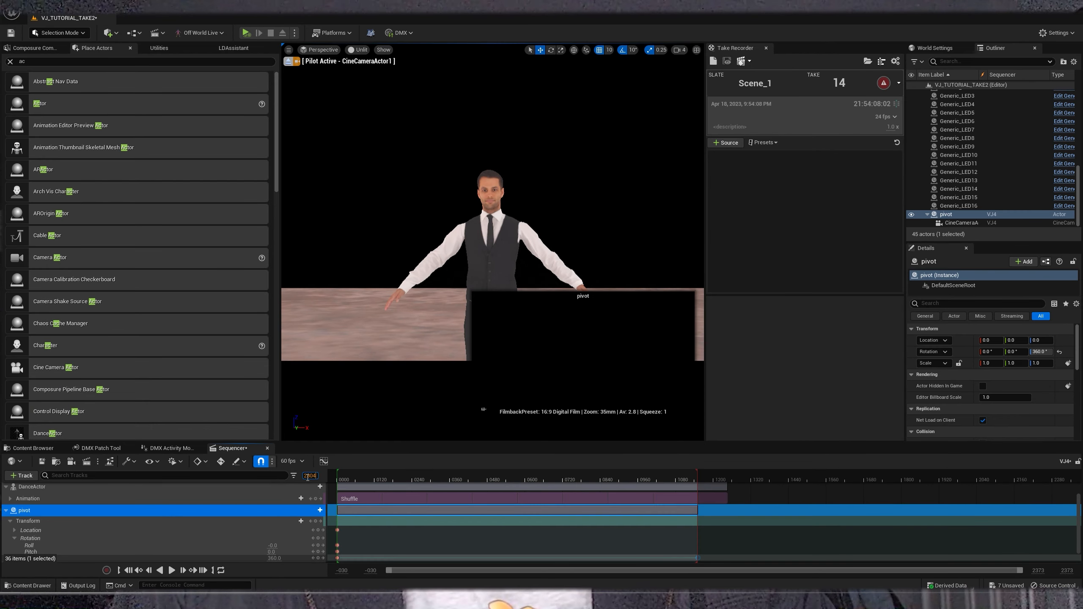
key("Return")
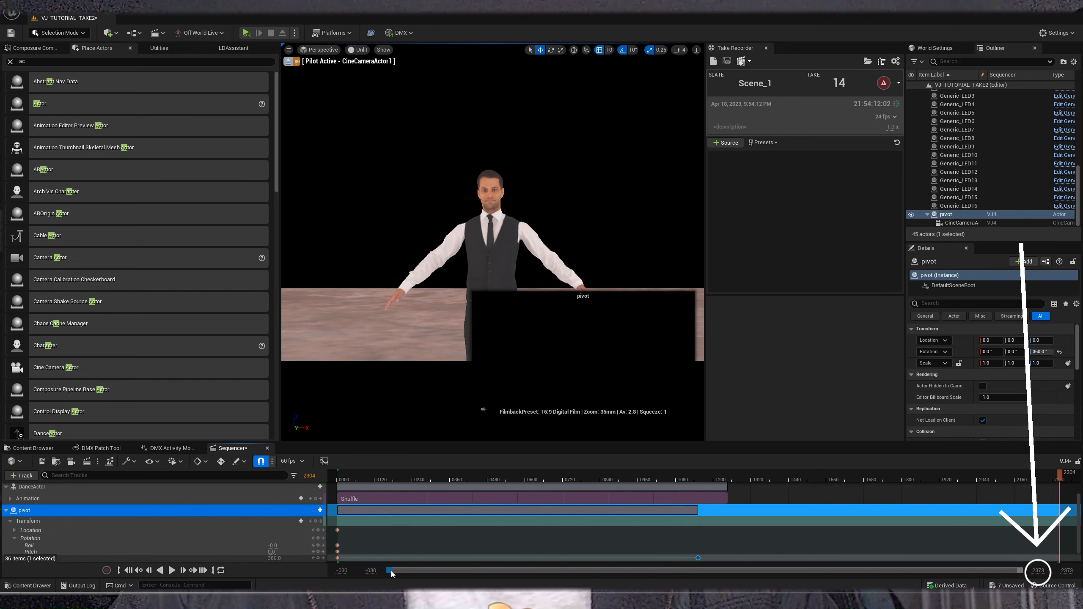
left_click_drag(391, 570, 979, 577)
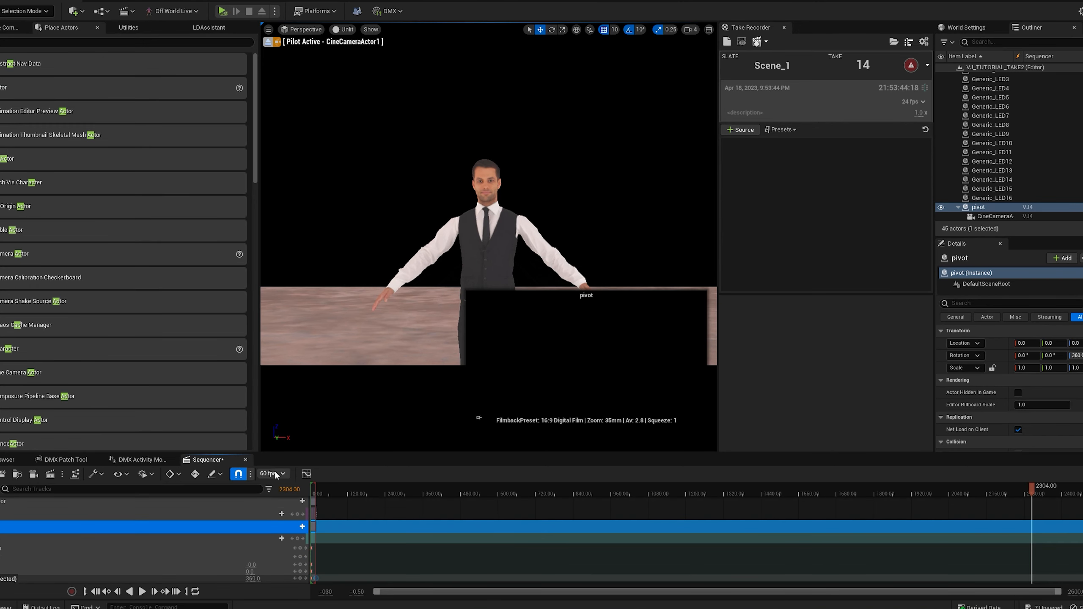
Extend the dancer's Shuffle animation to the sequence end and move the pivot's final rotation keyframe to frame 2304.
left_click(276, 473)
mouse_move(325, 427)
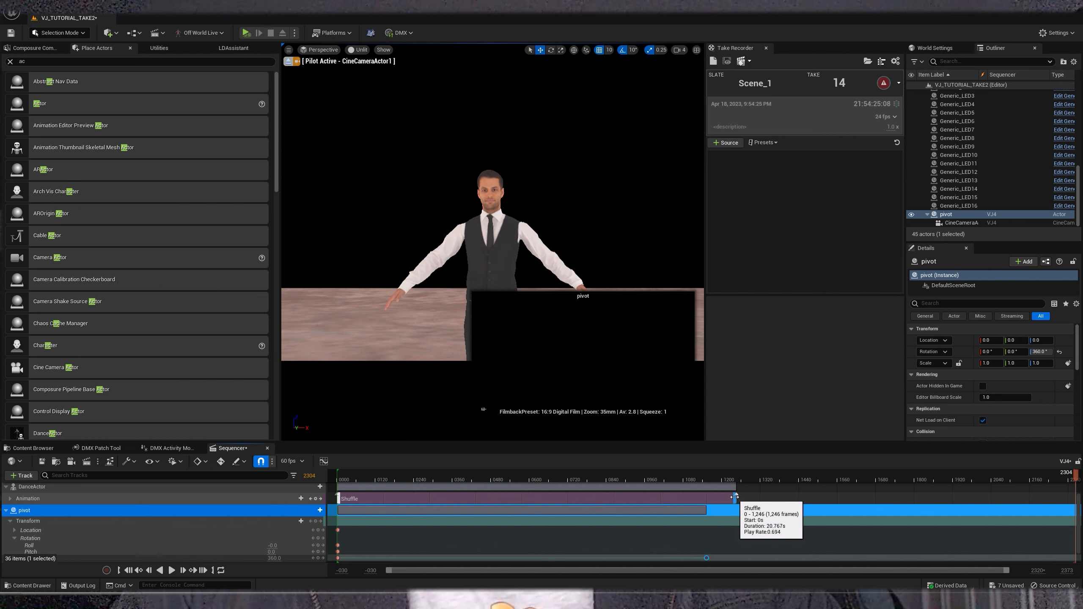
left_click_drag(735, 497, 1011, 521)
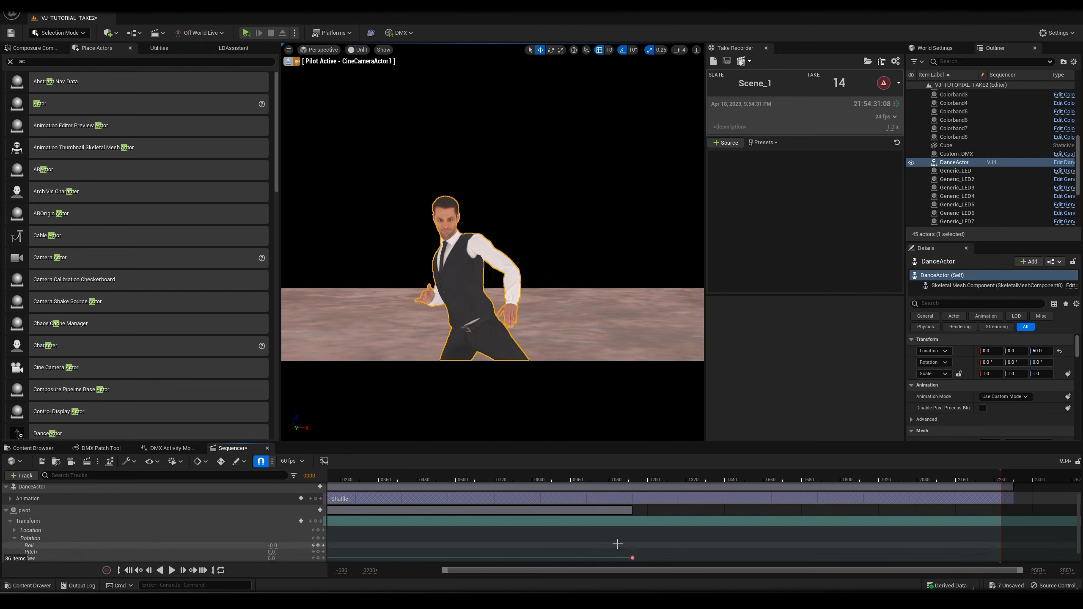
left_click_drag(632, 558, 1003, 571)
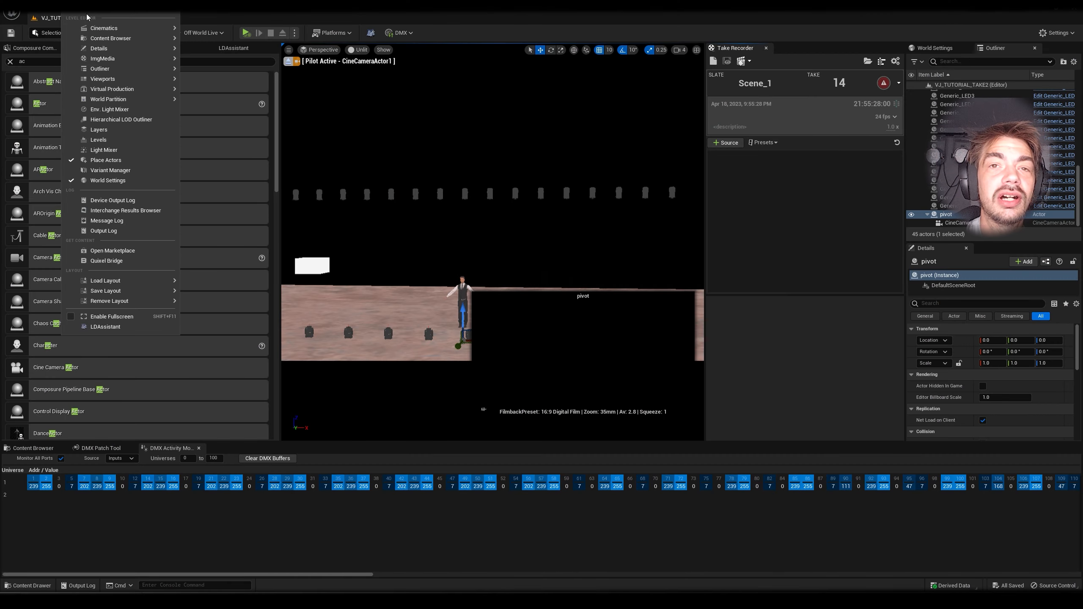
Bring up the Take Recorder and start a new, empty pending take.
mouse_move(94, 34)
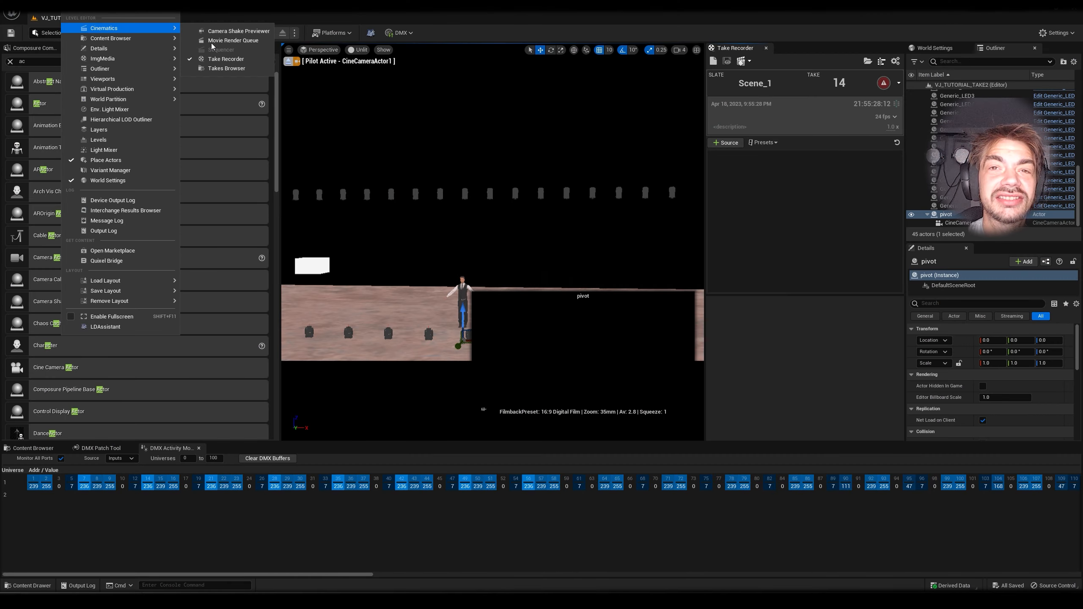
left_click(220, 63)
left_click(713, 61)
left_click(608, 317)
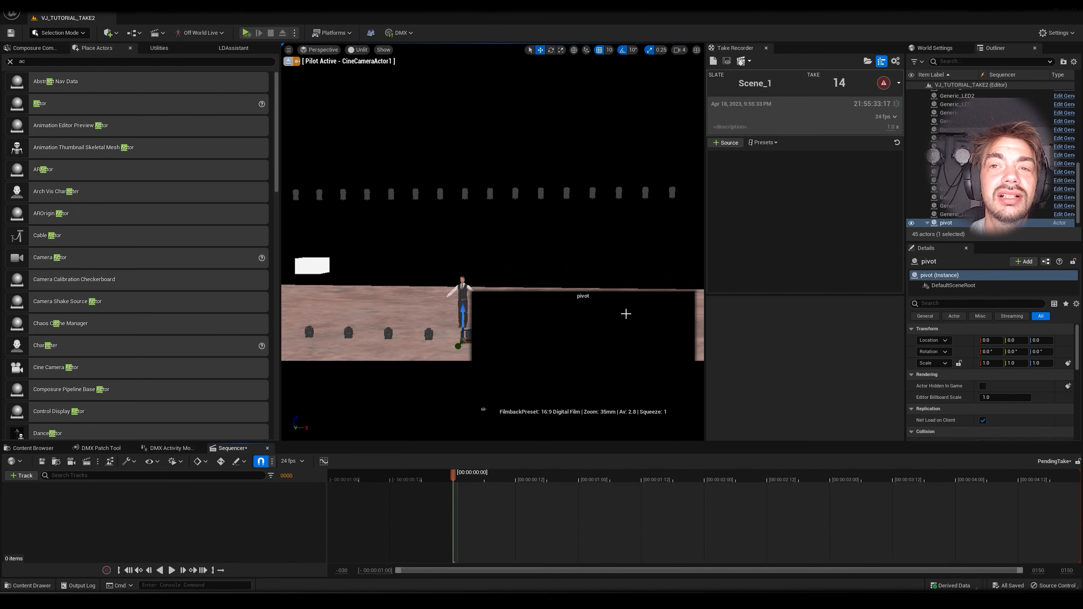
Add a DMX Library source to the pending take and assign the VJTUTORIAL library to it.
left_click(726, 144)
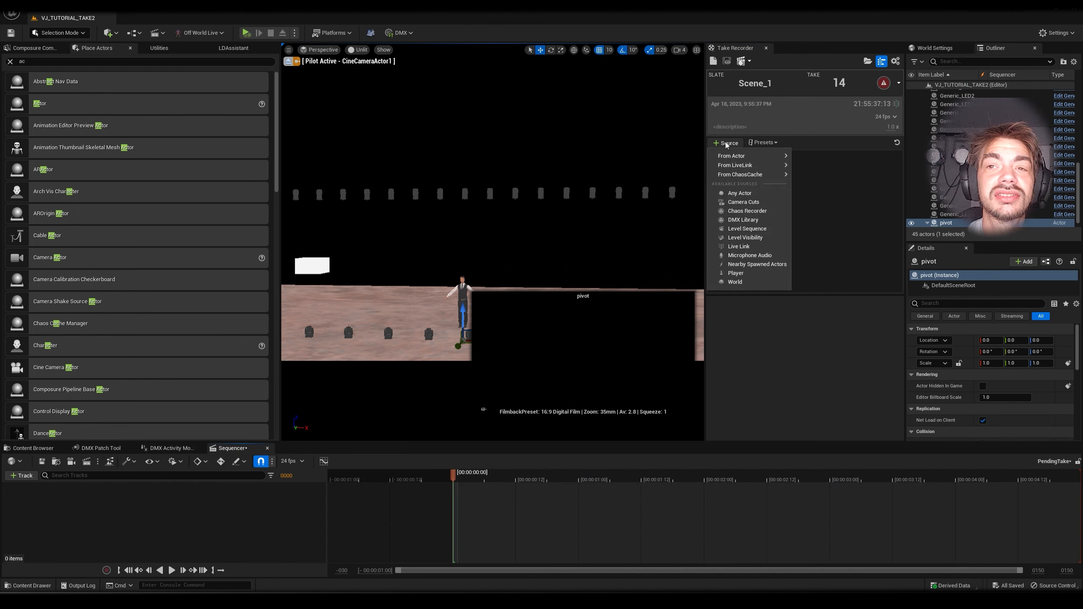
left_click(749, 220)
left_click(765, 167)
left_click(848, 314)
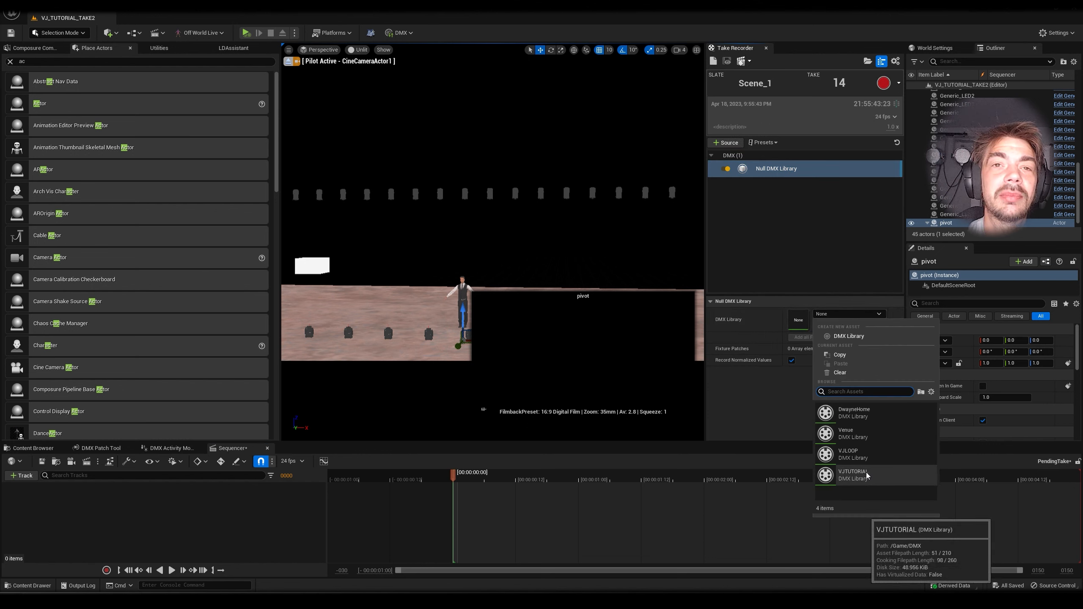
left_click(853, 475)
Add all fixture patches of the VJTUTORIAL library to the recording source and check the resulting patch list.
left_click(814, 338)
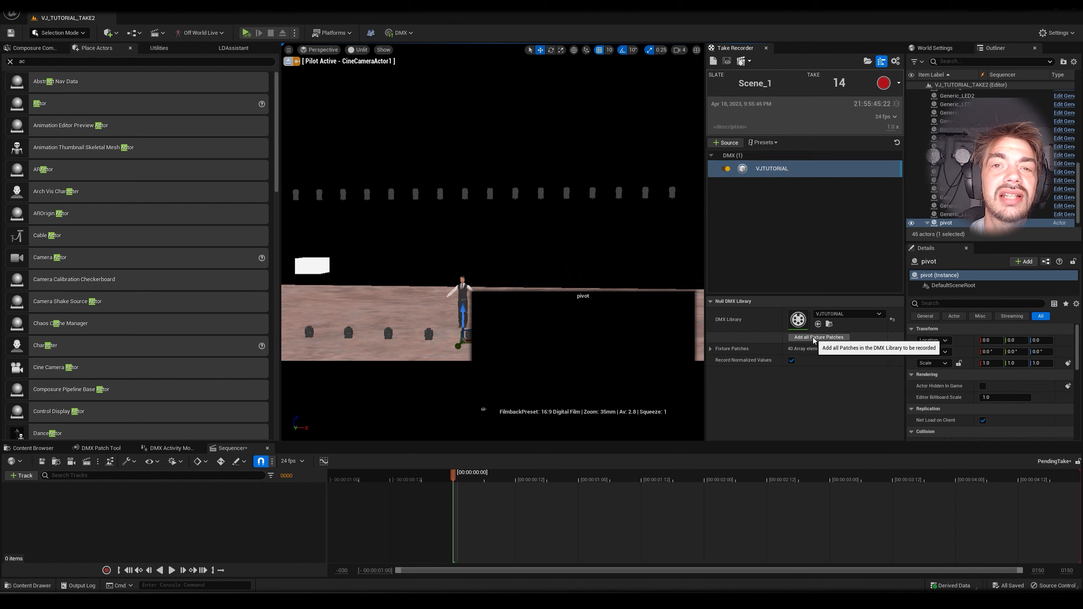
left_click(710, 349)
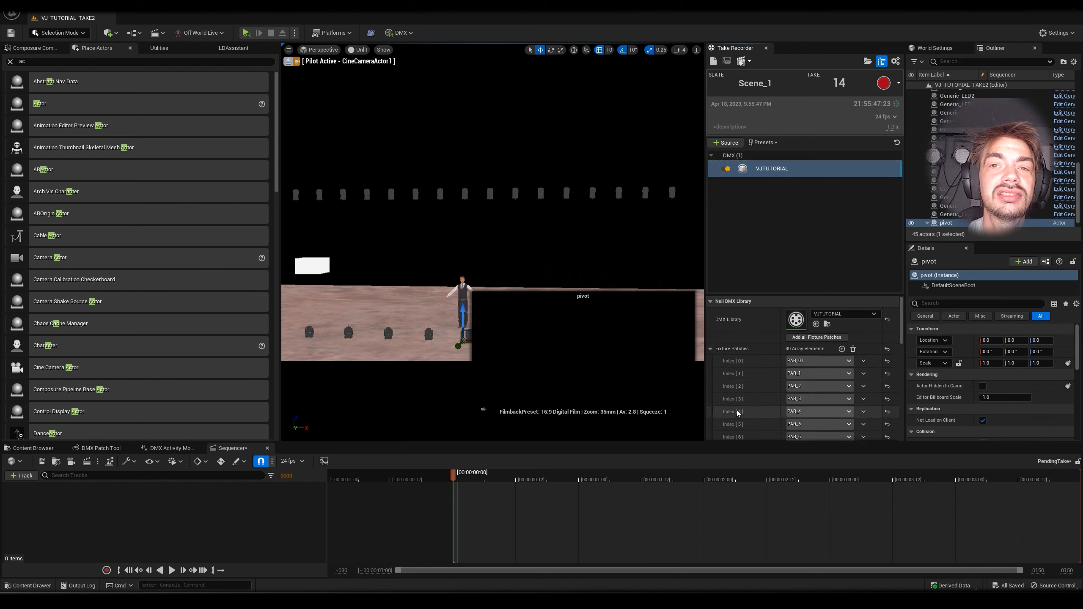
scroll(724, 350, "down", 10)
scroll(724, 300, "up", 1)
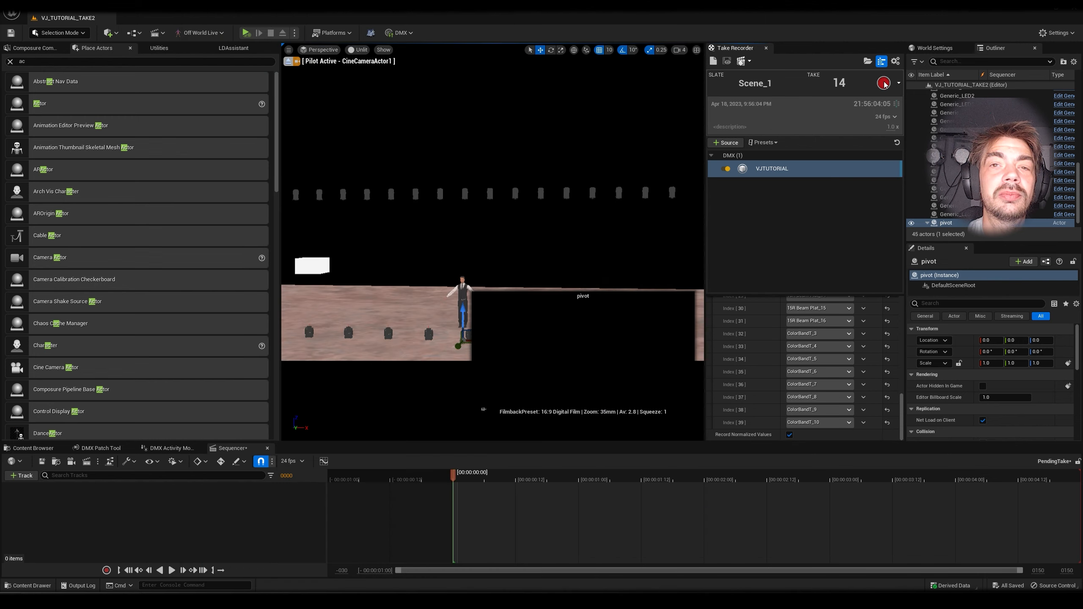
Record take 14 of Scene_1 while the Purple - Flash & Fade autoloop plays in a maximized SoundSwitch window, and return to Unreal Engine.
left_click(883, 83)
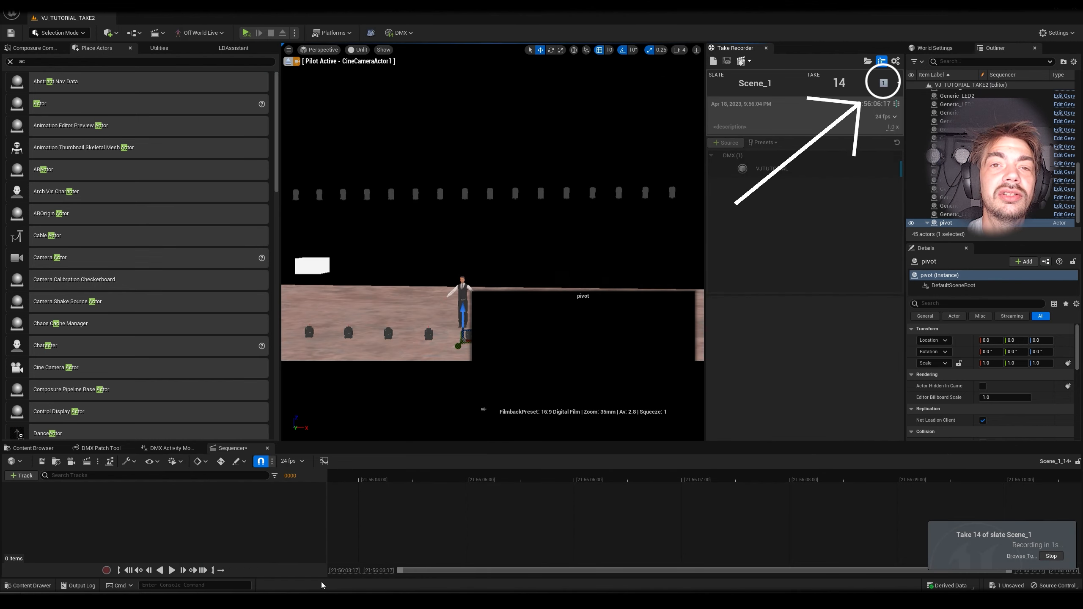
key("alt+Tab")
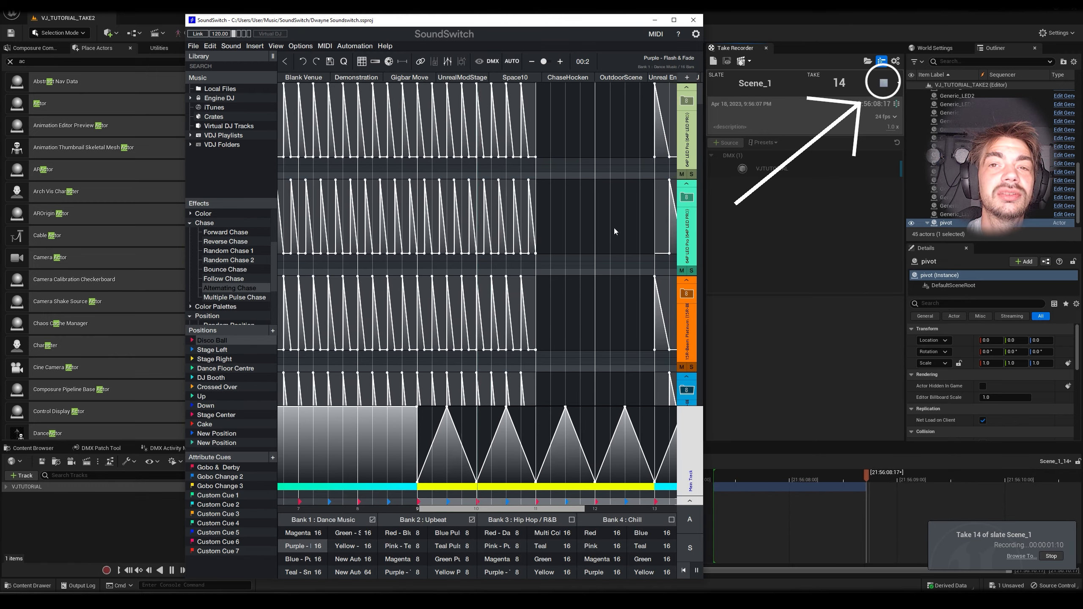
left_click(673, 20)
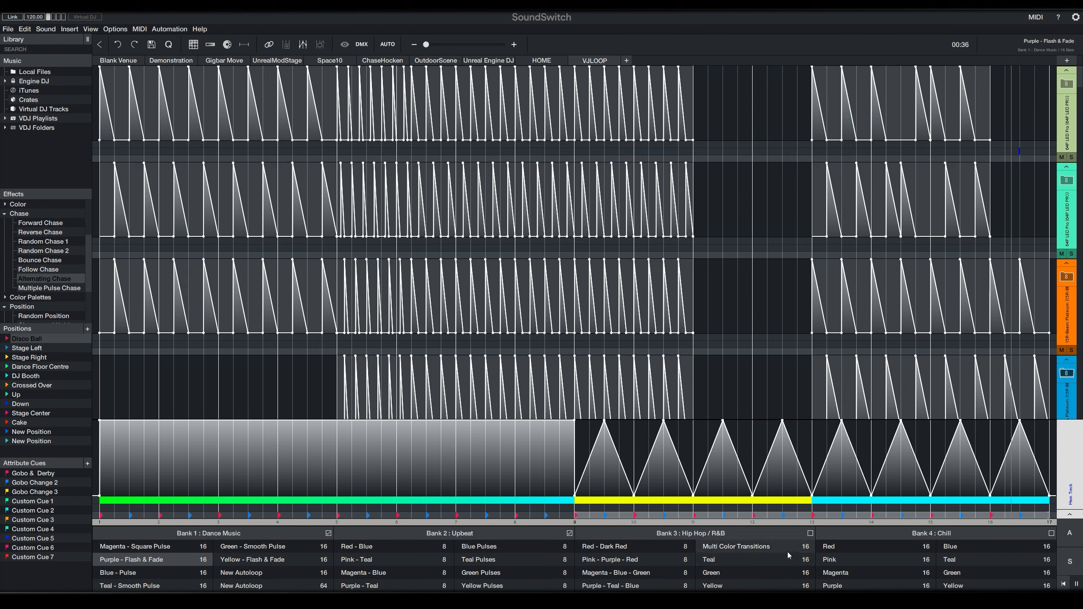
mouse_move(381, 600)
left_click(319, 572)
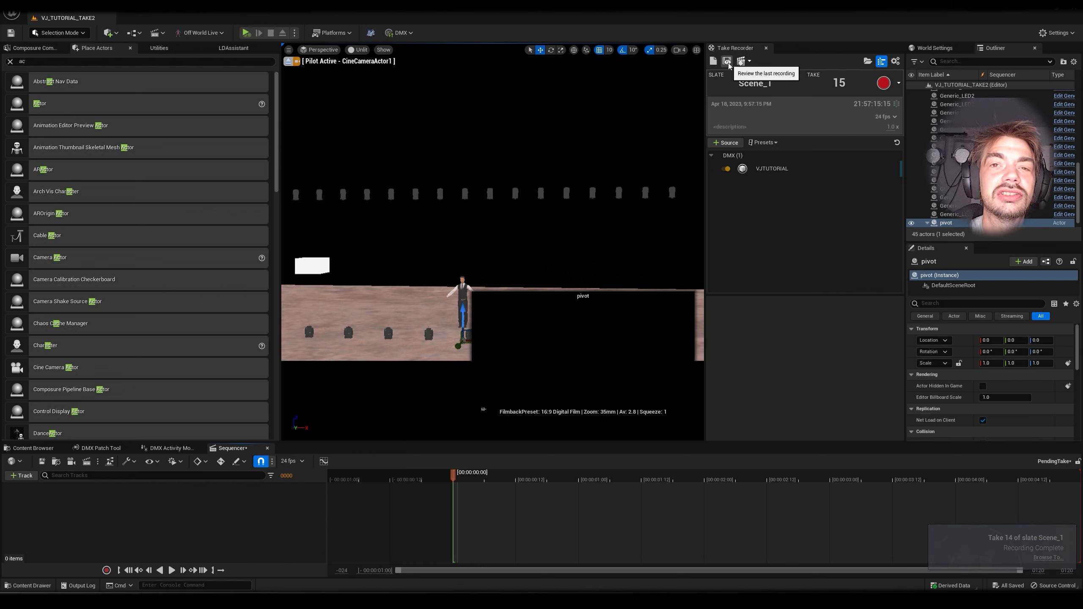
Open the last recorded take for review and turn off Receive DMX.
left_click(726, 61)
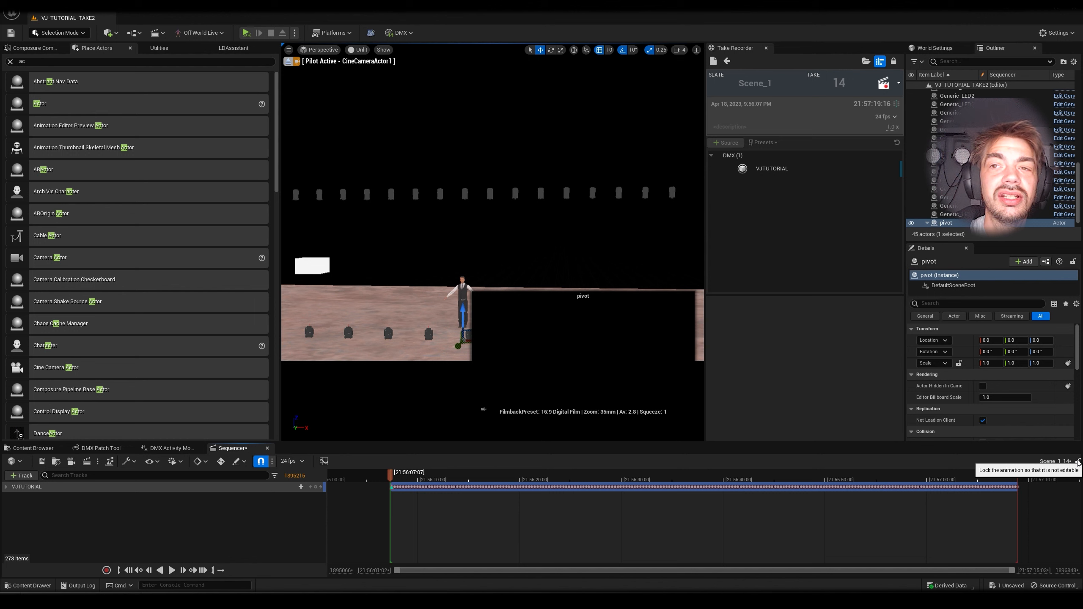
left_click(396, 34)
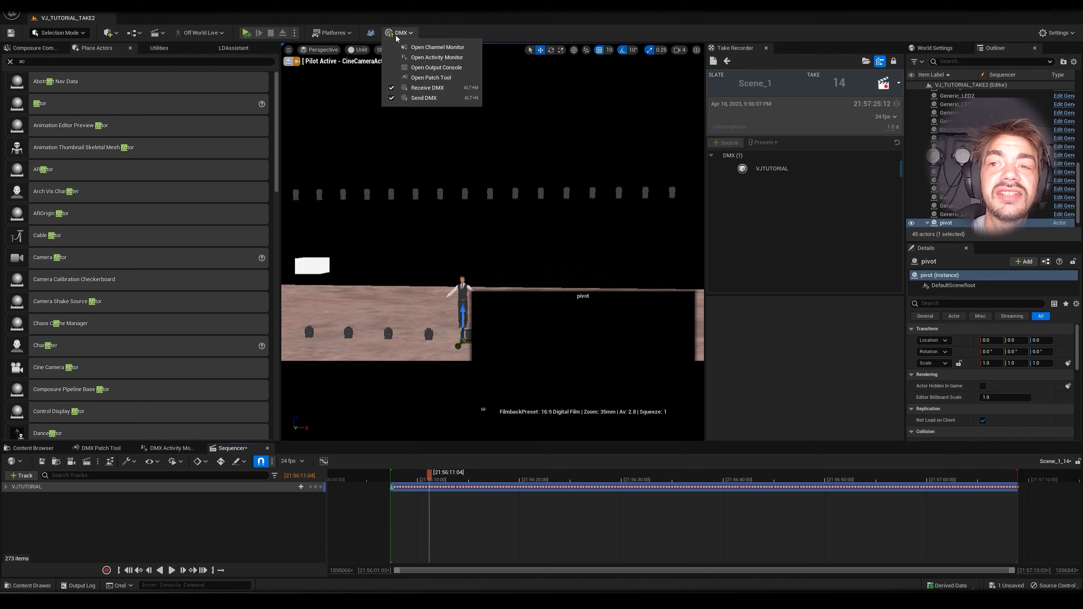
left_click(412, 89)
Play the level and scrub through the recorded take to check the fixtures' lighting.
left_click(247, 33)
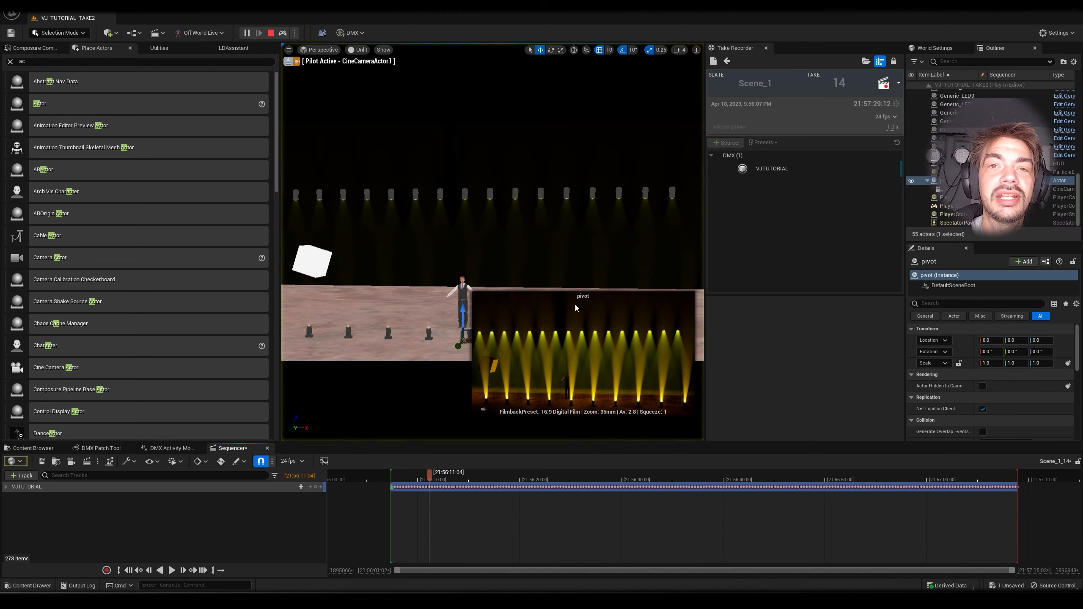
left_click_drag(425, 476, 454, 478)
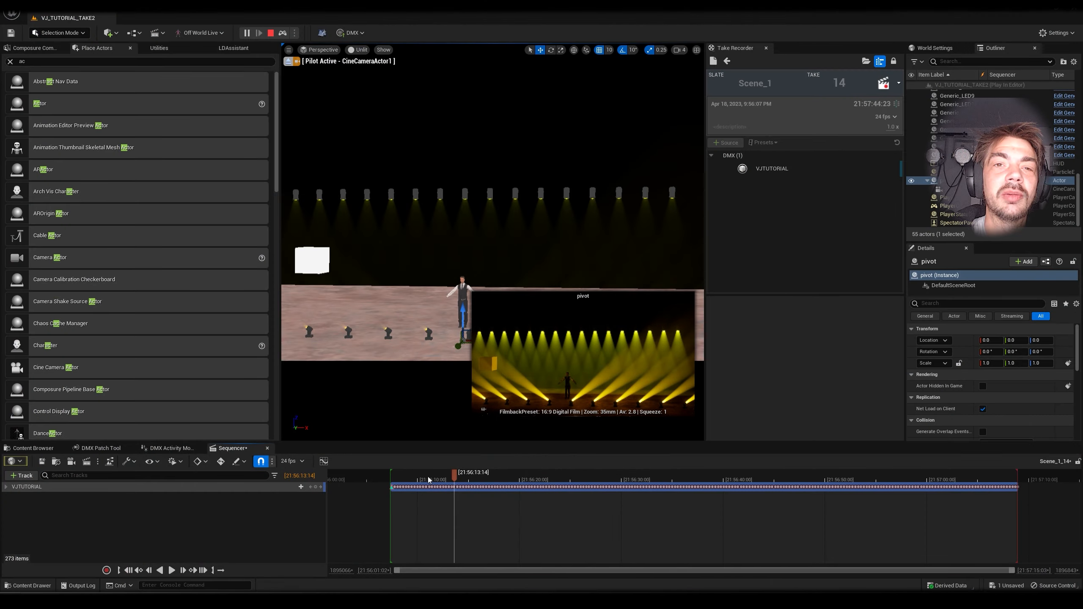
left_click_drag(429, 480, 570, 492)
left_click_drag(397, 572, 456, 572)
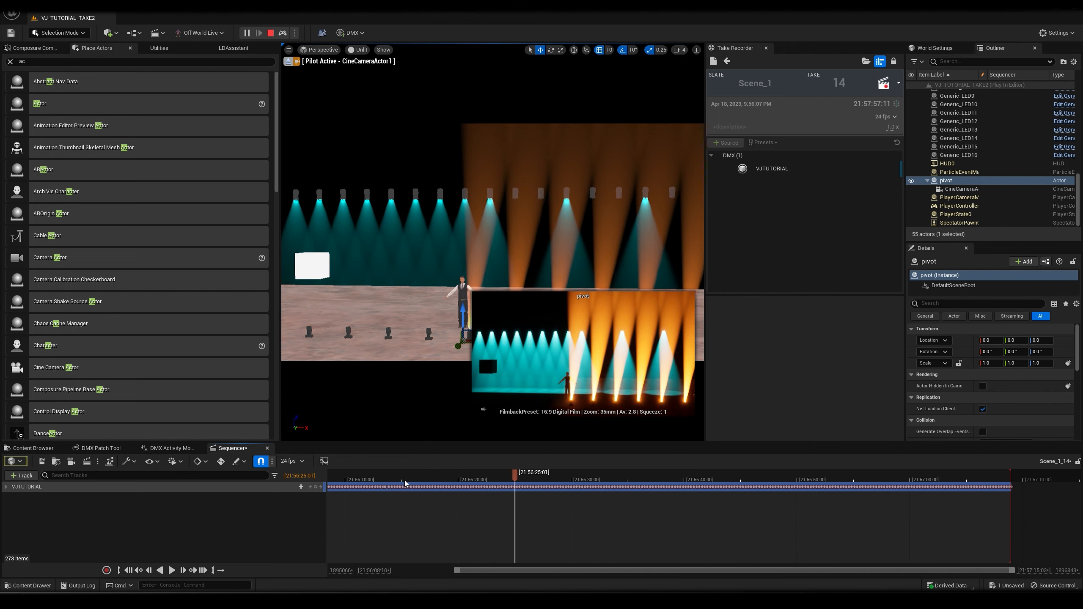
Examine the recorded take frame by frame around 21:56:25 for the point where the light loop changes.
left_click(184, 572)
left_click(185, 572)
left_click(184, 572)
left_click(185, 572)
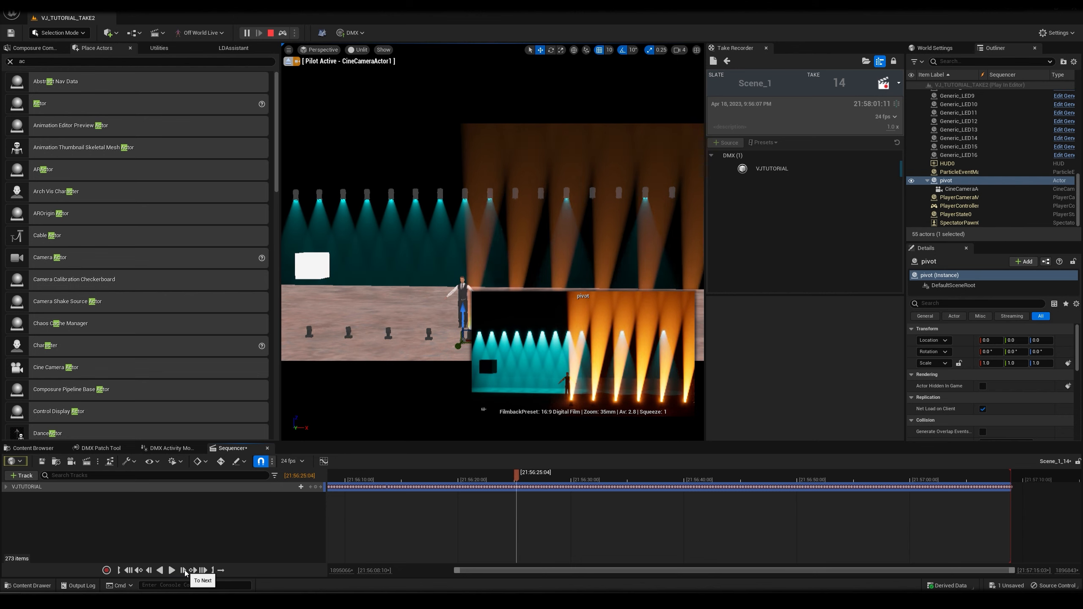
left_click(185, 572)
left_click(184, 572)
left_click(185, 572)
left_click(184, 572)
left_click(185, 572)
left_click(185, 572)
left_click(184, 572)
left_click(185, 572)
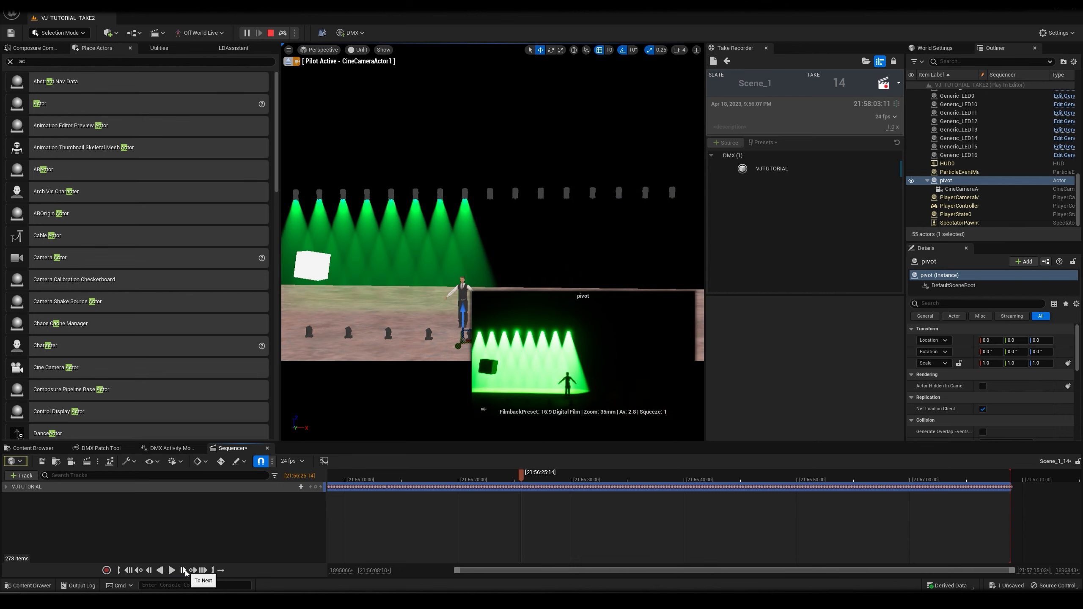
left_click(184, 572)
left_click(184, 572)
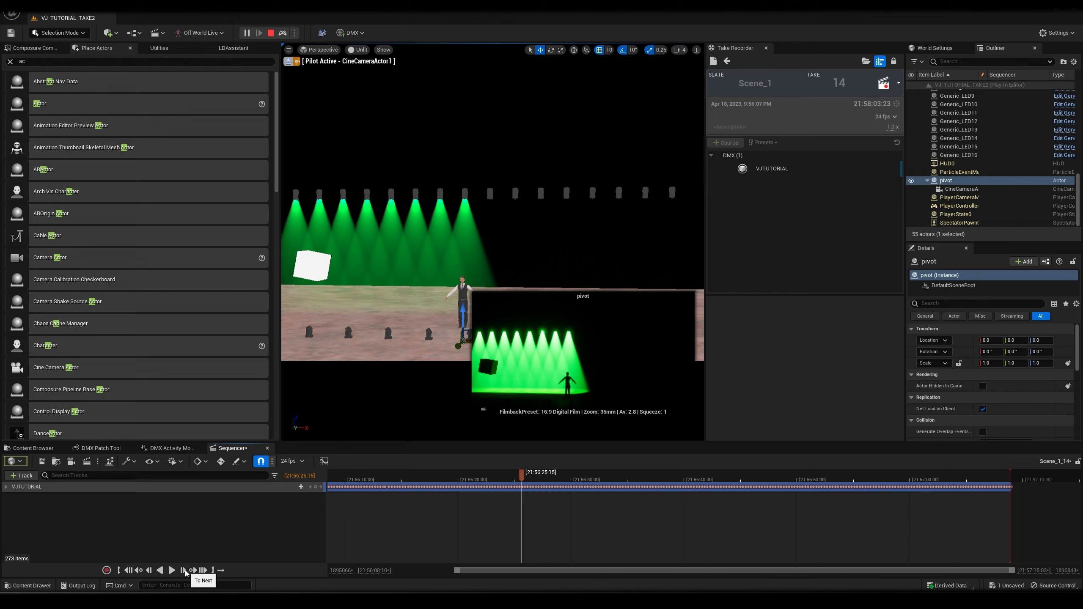
left_click(148, 572)
left_click(149, 571)
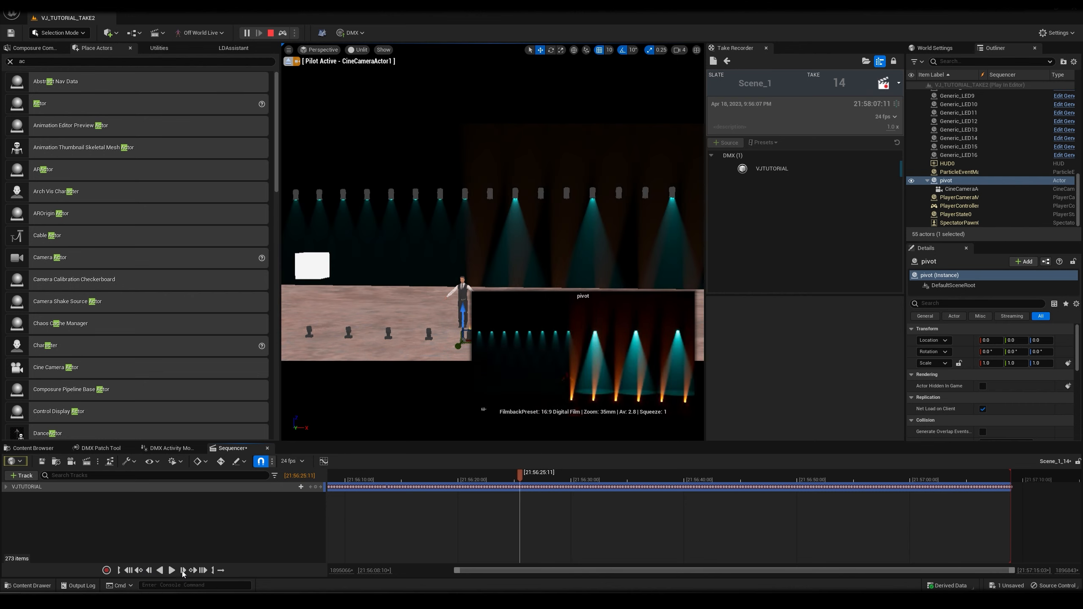
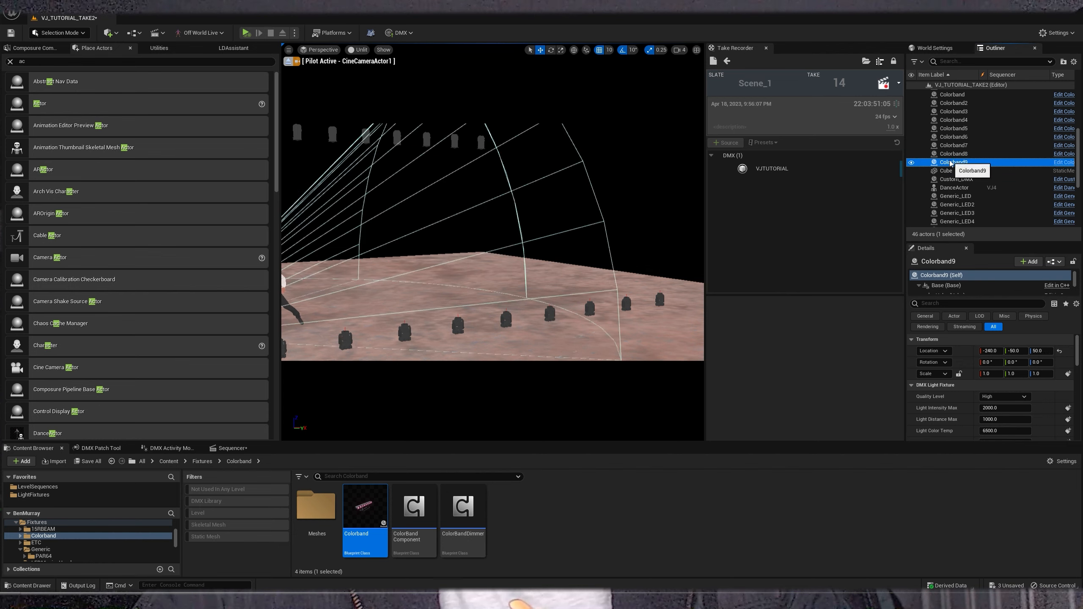
Delete the Colorband9 fixture from the level.
key("Delete")
scroll(981, 170, "up", 1)
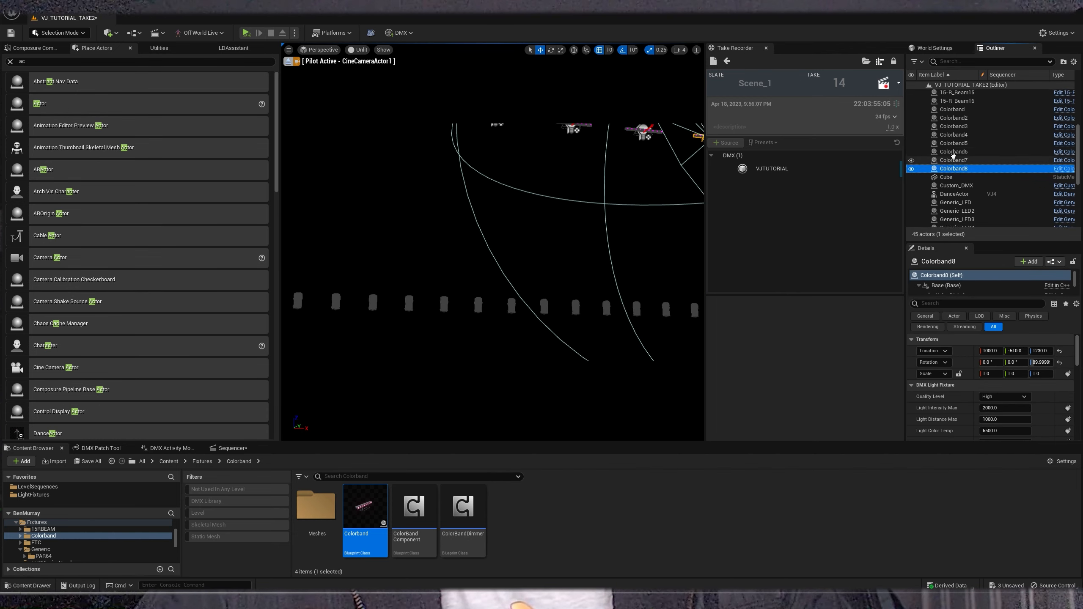
Set DanceActor as the reference actor in LDAssistant's move-actors tool.
left_click(952, 110)
left_click(954, 169, "shift")
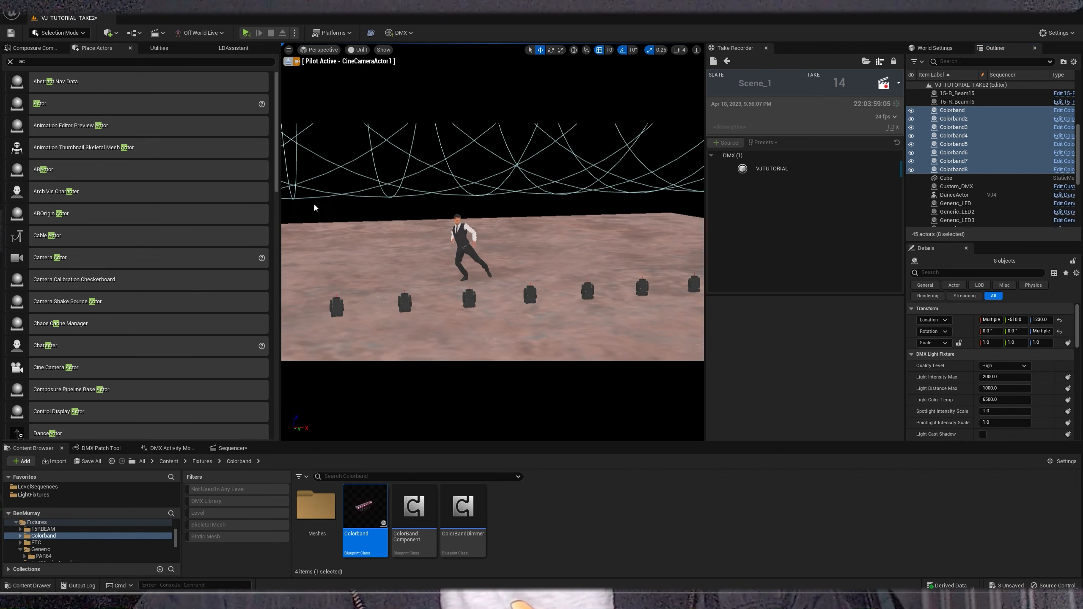
left_click(233, 48)
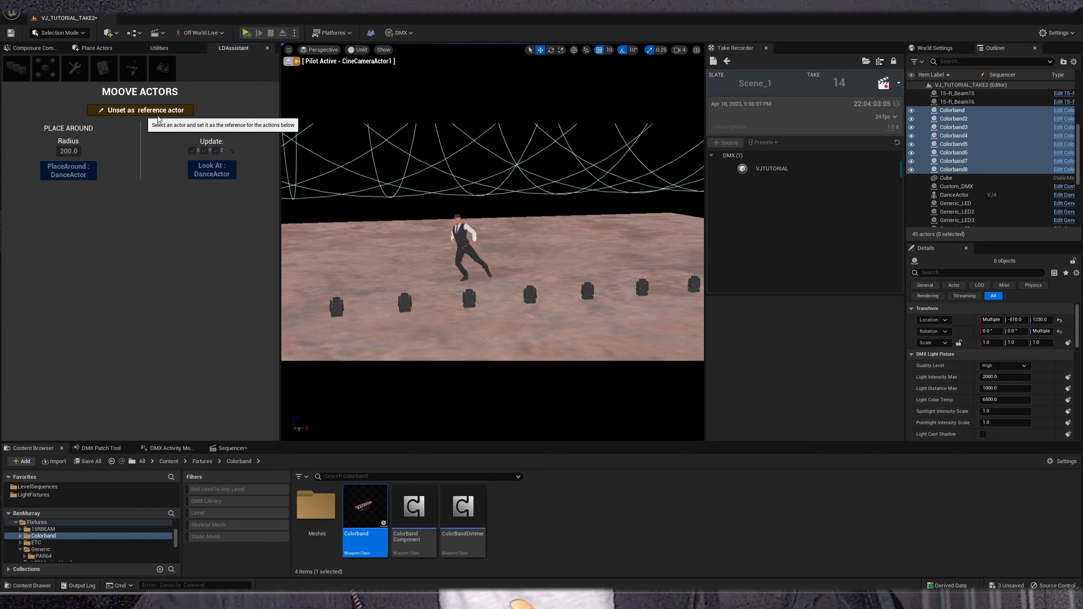
left_click(462, 249)
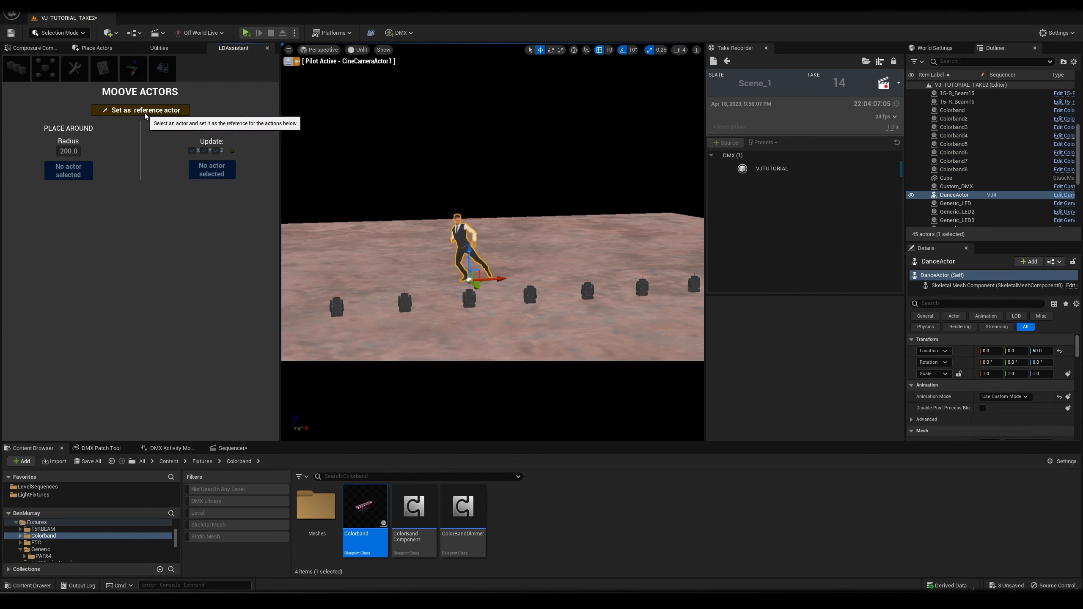
right_click_drag(492, 239, 492, 141)
left_click(491, 133)
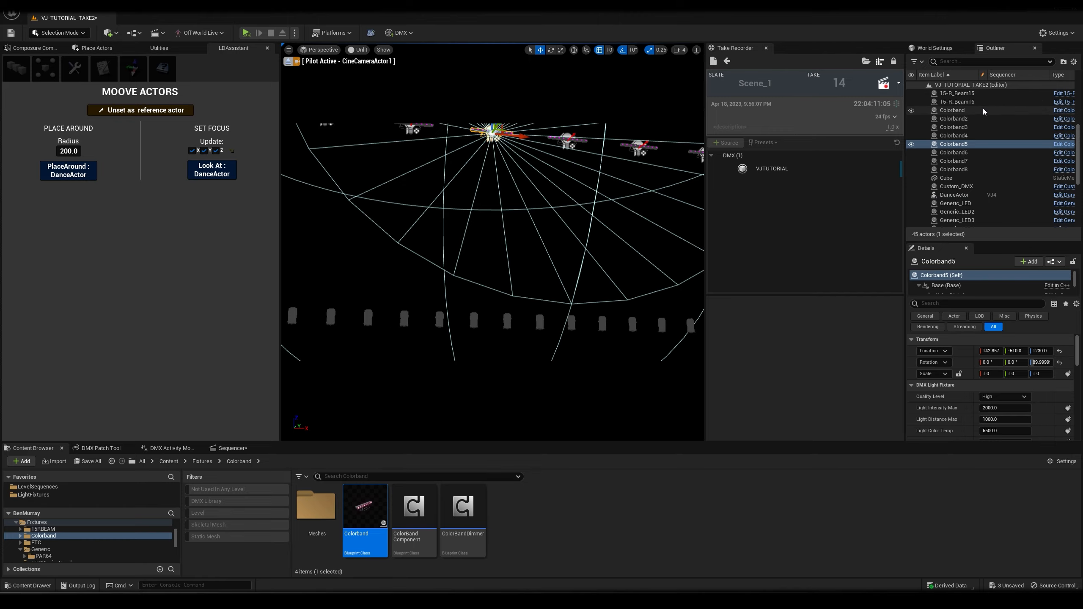
Place the fixtures Colorband through Colorband8 around DanceActor at radius 200 and make them look at it.
left_click(983, 111)
left_click(975, 169, "shift")
left_click(87, 165)
right_click_drag(391, 231, 392, 320)
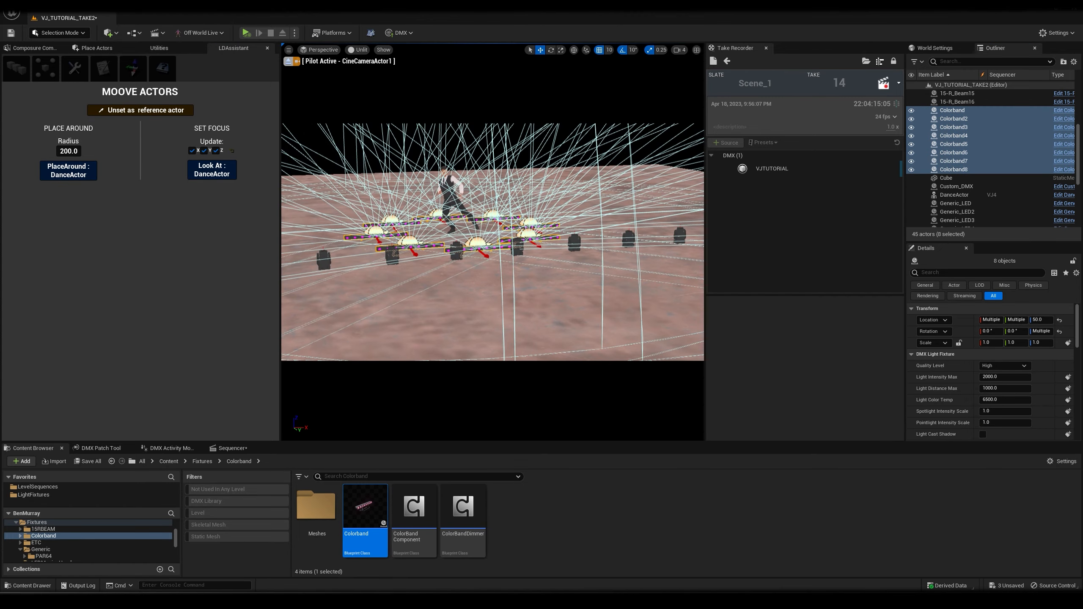
left_click(212, 172)
left_click_drag(391, 256, 384, 213)
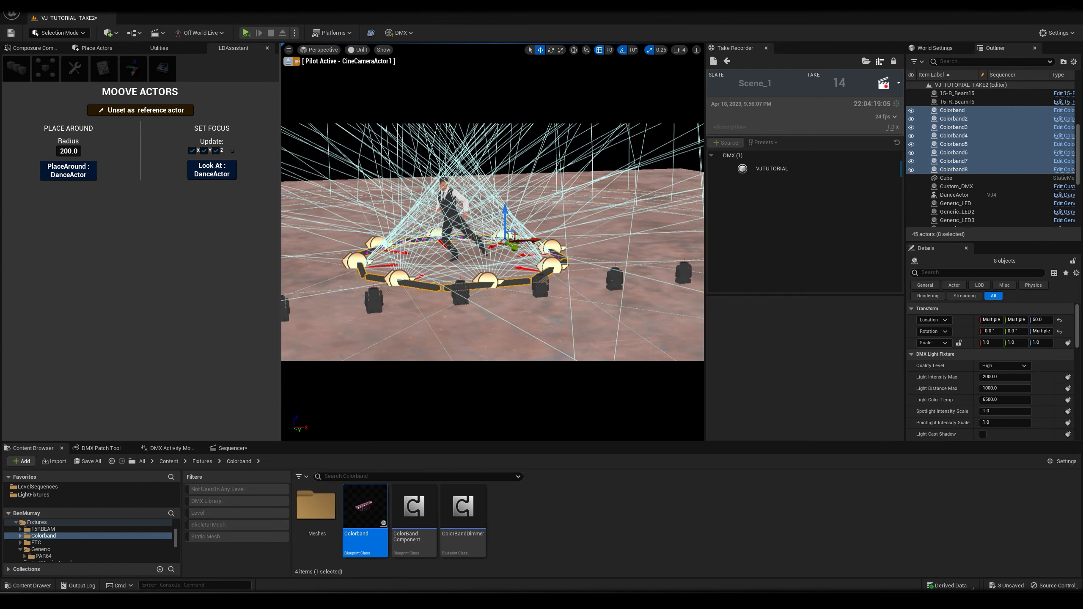
Return to the VJ4 level sequence and deselect the Colorband fixtures.
left_click(217, 448)
left_click(404, 298)
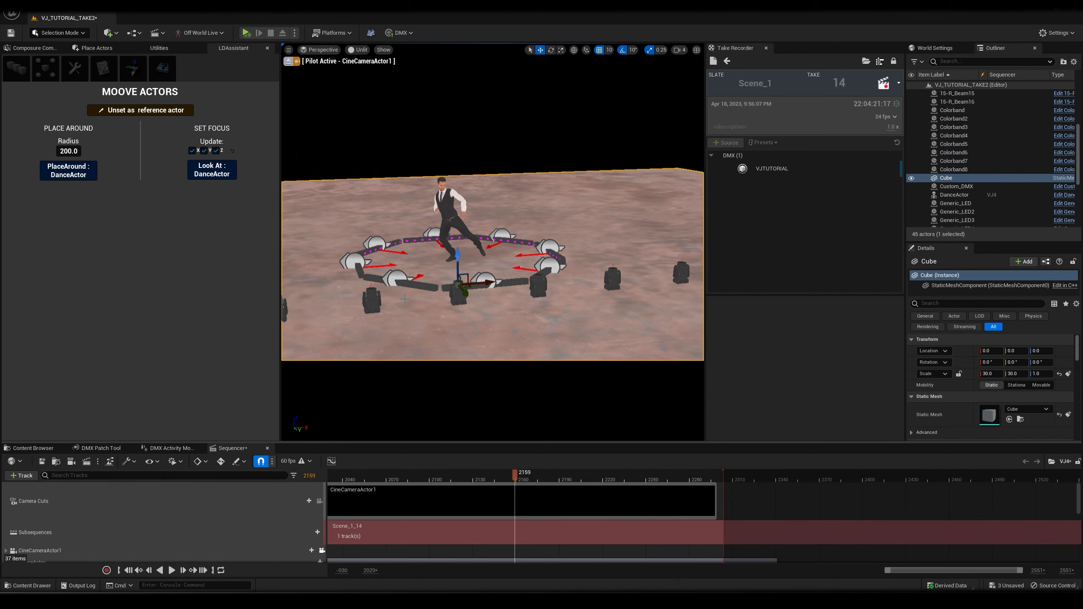
Move the playhead to frame 2098 and extend the CineCameraActor1 camera cut to the end of the VJ4 playback range.
left_click(346, 481)
left_click_drag(348, 481, 426, 480)
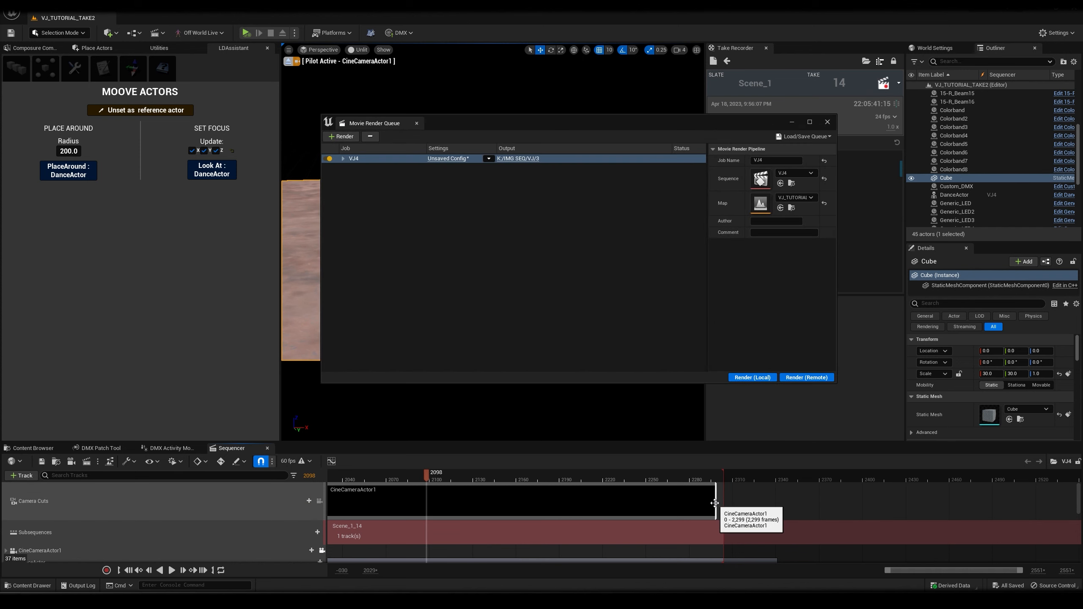
left_click_drag(716, 503, 721, 504)
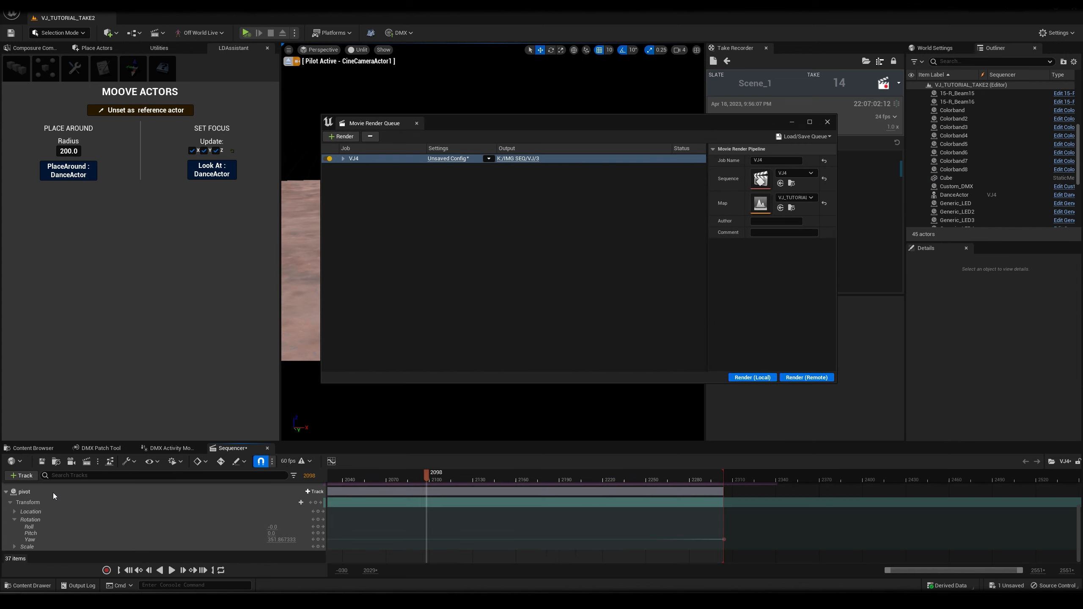
Select the rotation keyframes across the pivot's Transform track and set their interpolation to linear.
left_click(52, 492)
left_click(66, 502)
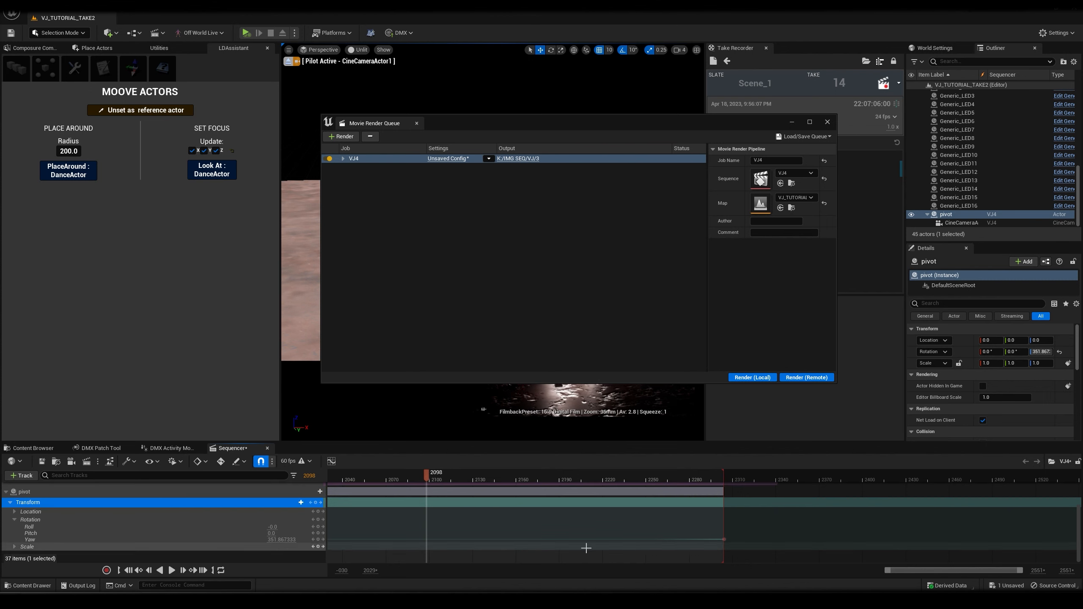
left_click_drag(888, 571, 386, 571)
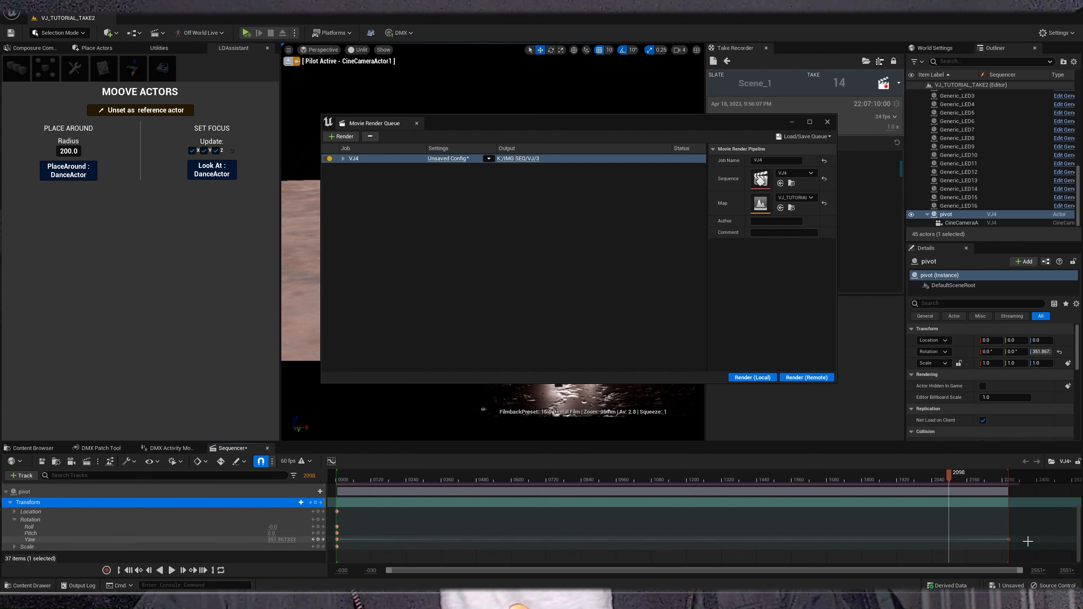
left_click_drag(1028, 542, 408, 538)
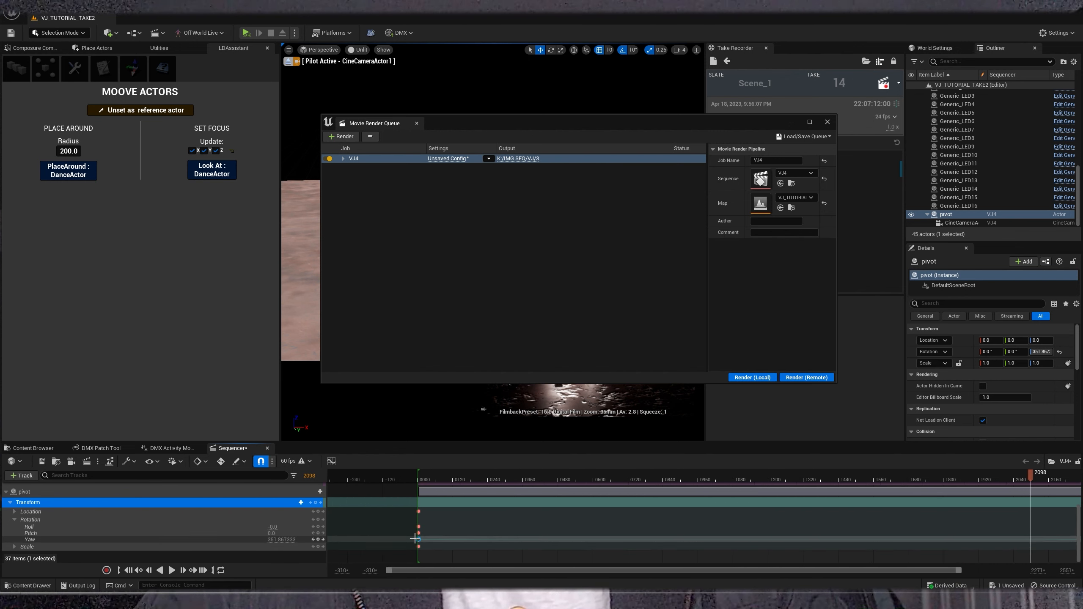
right_click(414, 539)
left_click(474, 471)
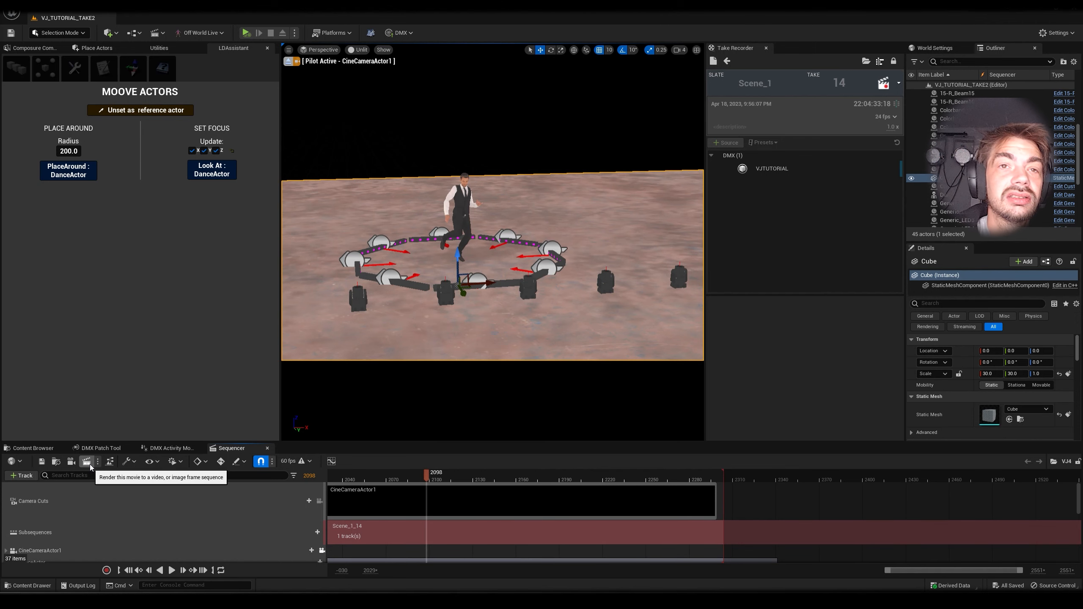
Queue the VJ4 sequence in the Movie Render Queue and render it locally as an image sequence.
left_click(87, 462)
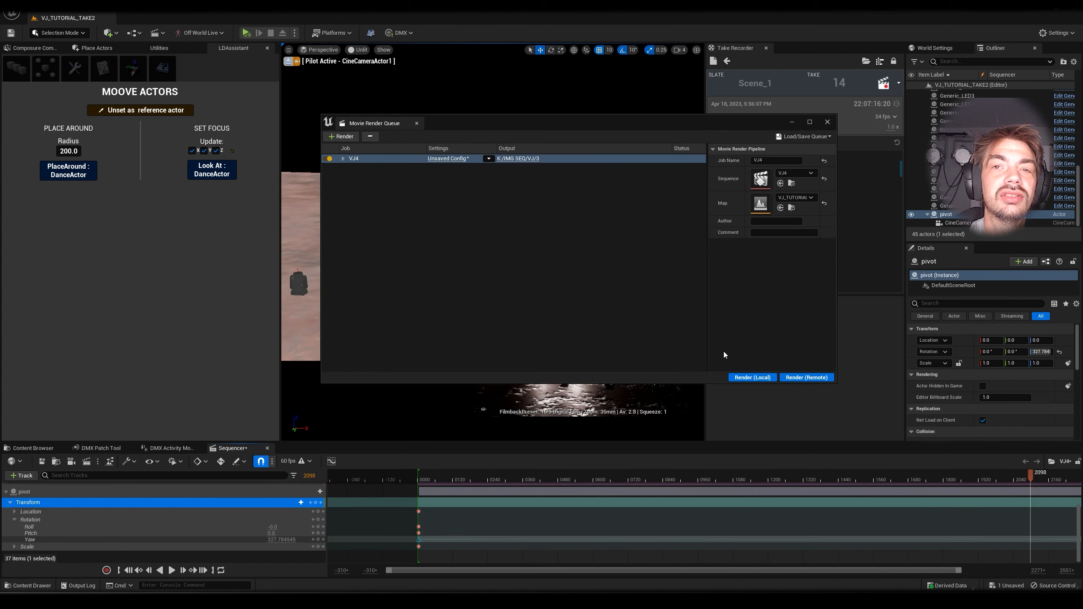
left_click(755, 377)
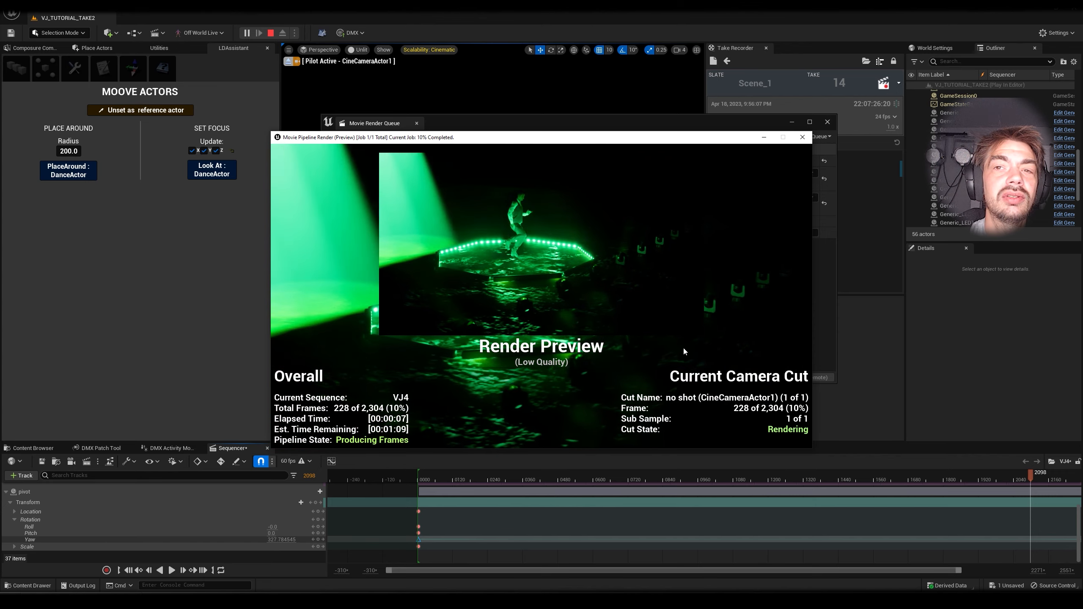
key("Escape")
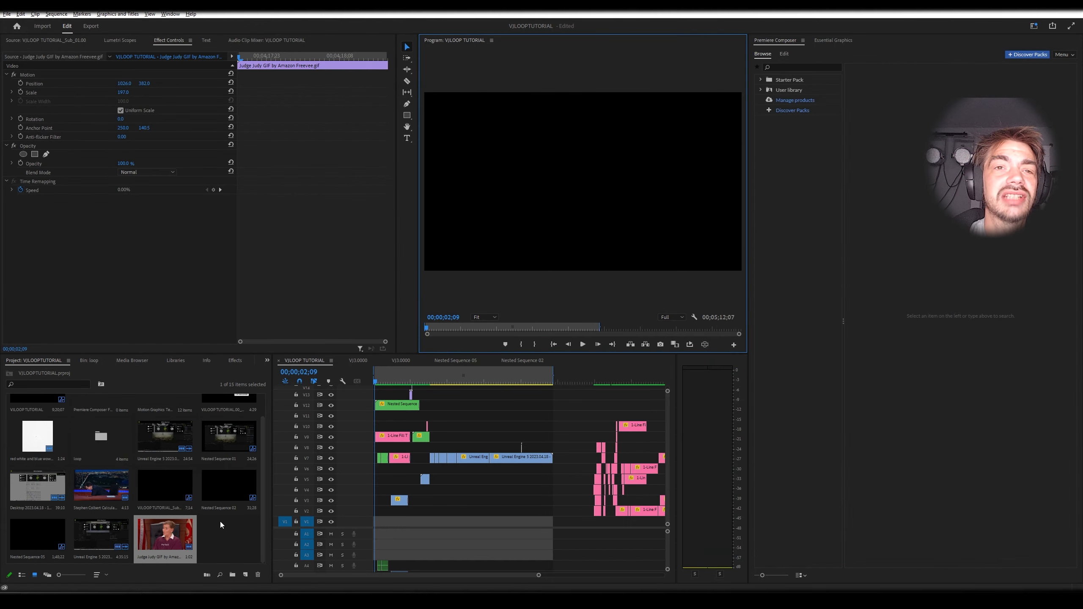
Switch to Premiere Pro and import the render starting at VJ4.0000.jpeg as an image sequence into the loop bin.
double_click(101, 436)
double_click(111, 441)
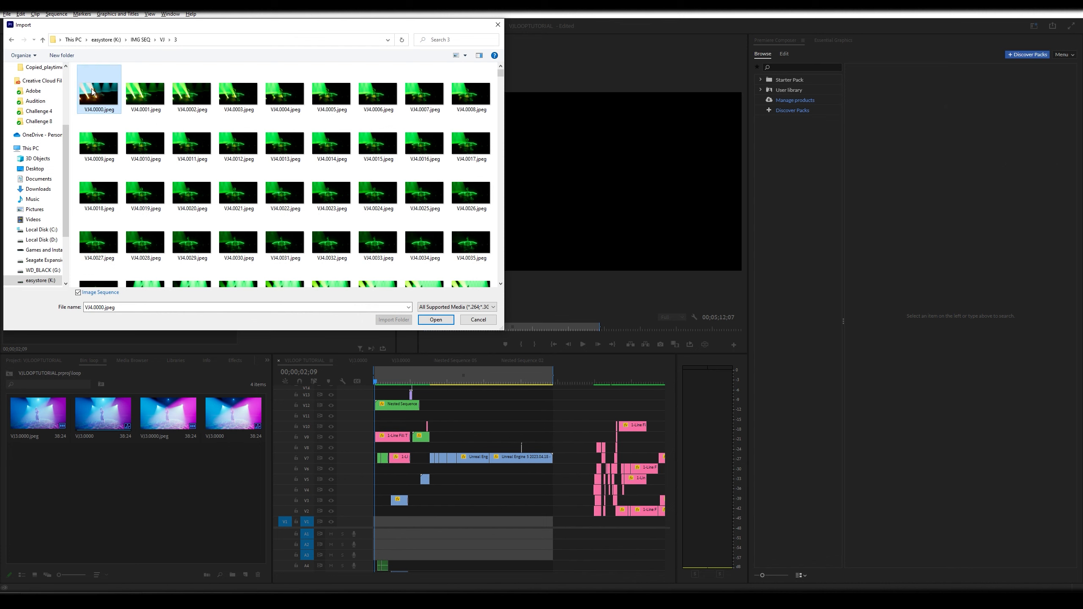
left_click(436, 320)
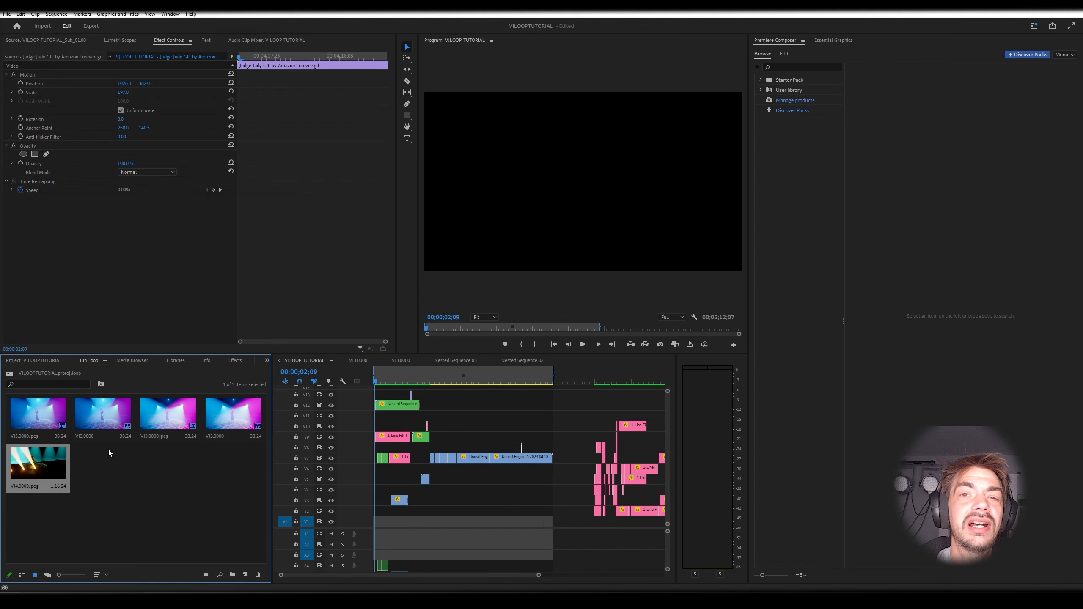
Interpret the VJ4.0000.jpeg footage at an assumed frame rate of 60 fps.
right_click(46, 460)
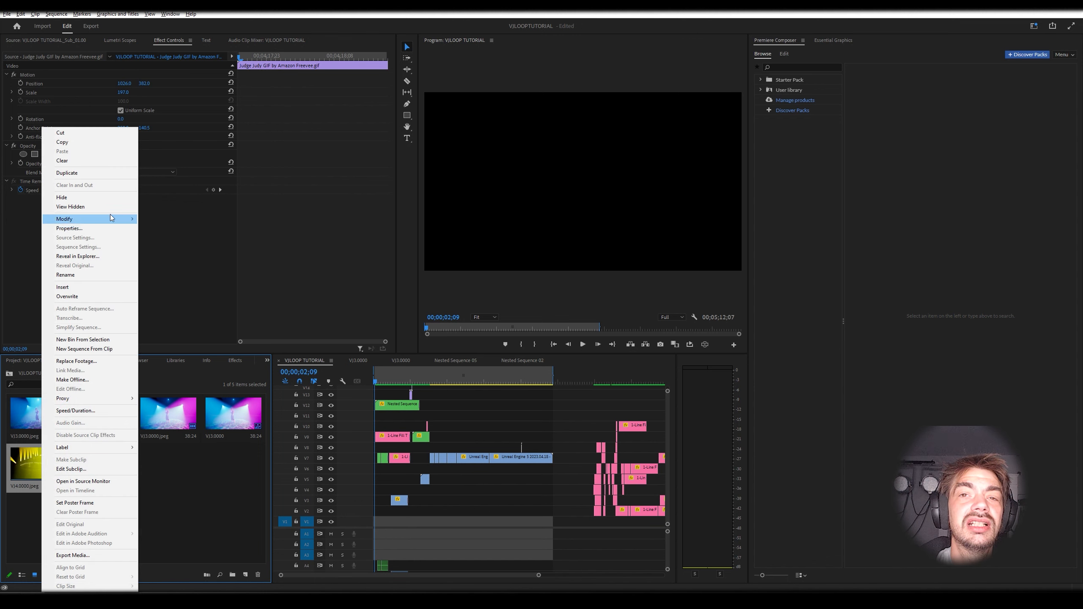
mouse_move(108, 219)
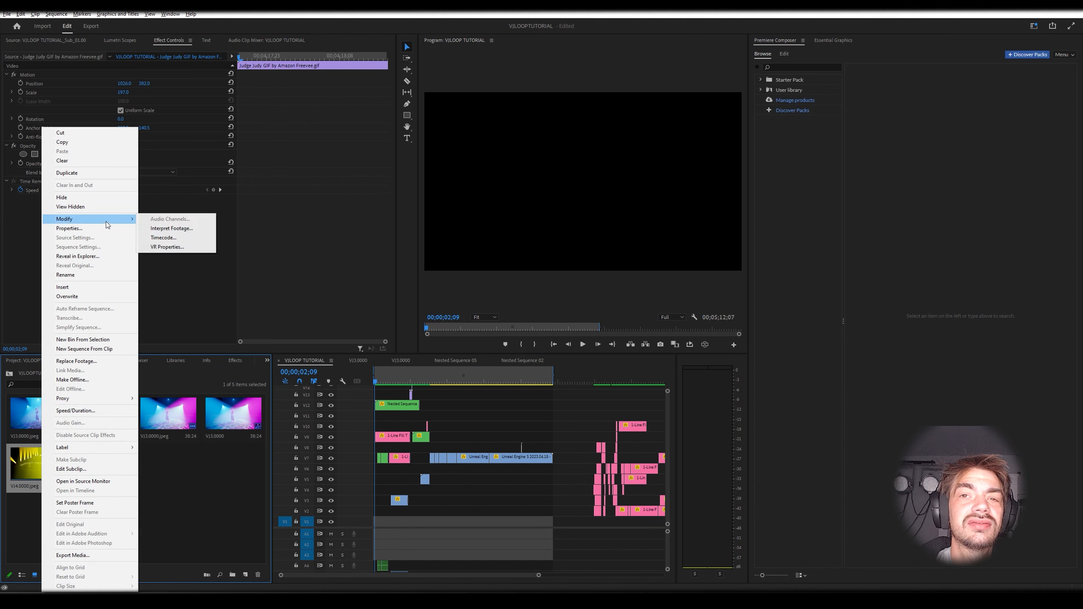
left_click(166, 227)
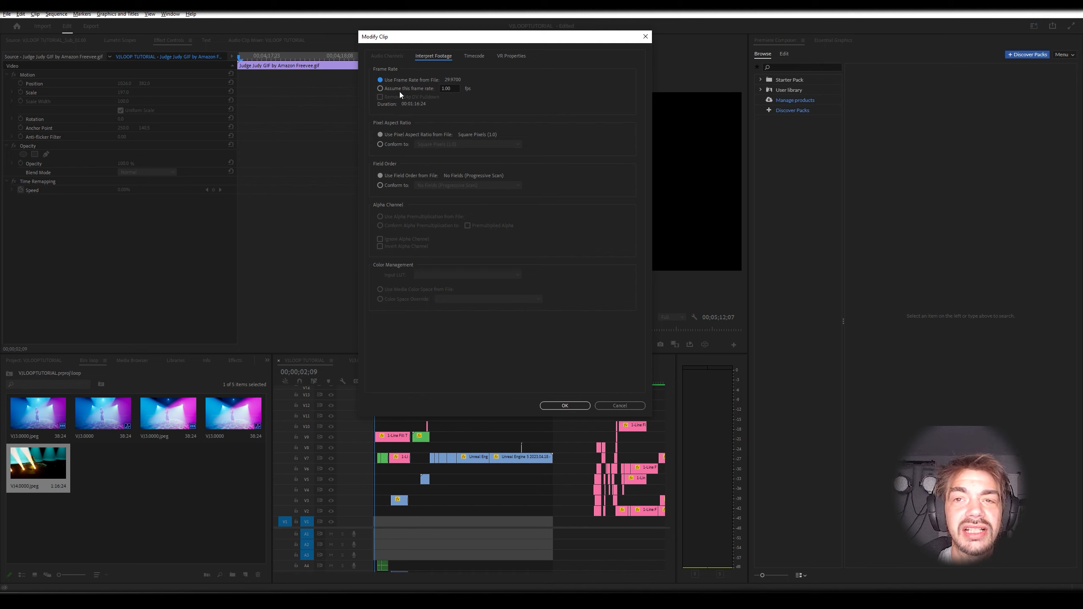
left_click(383, 90)
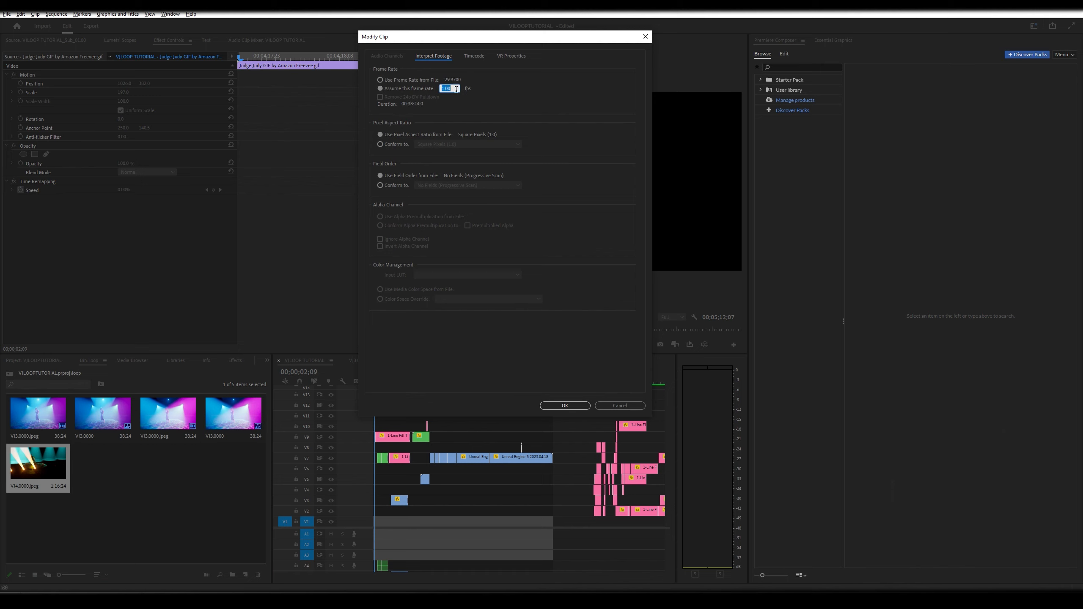
left_click(565, 406)
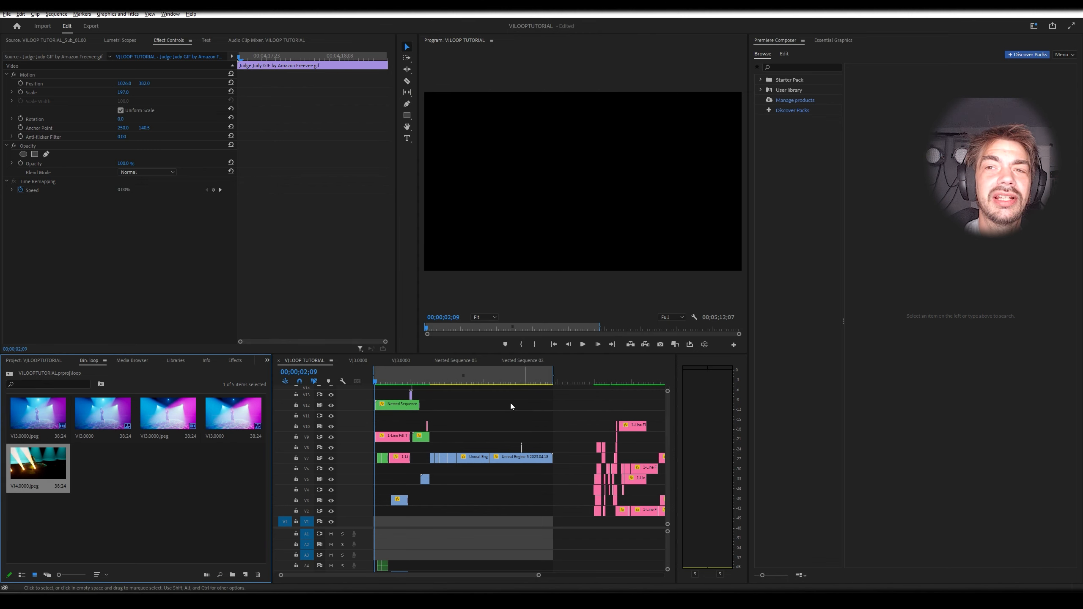
Create a new sequence from the VJ4.0000.jpeg clip and play it back.
right_click(36, 465)
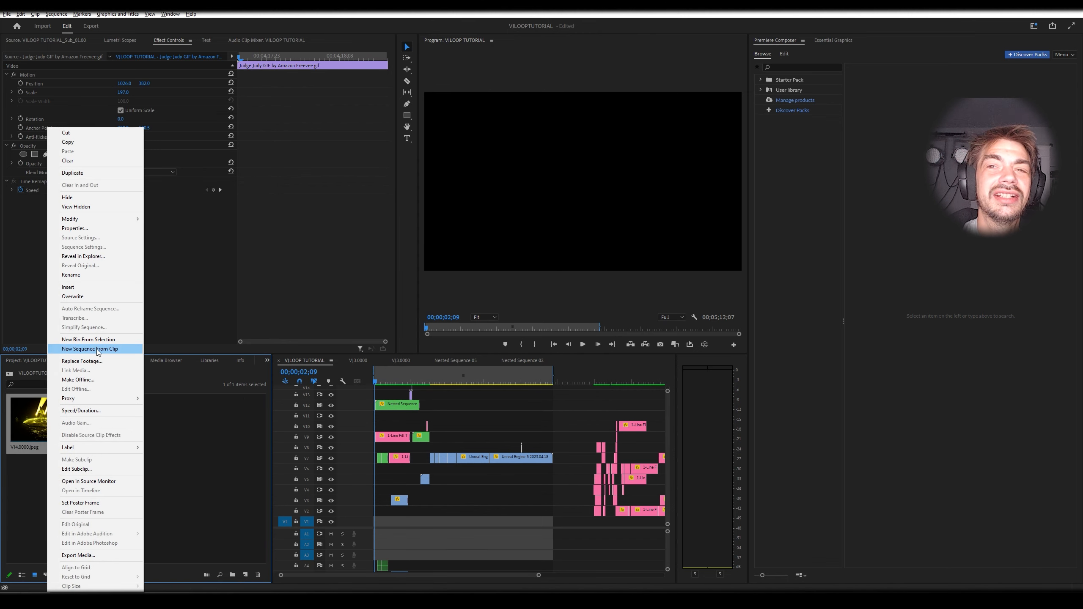
left_click(98, 350)
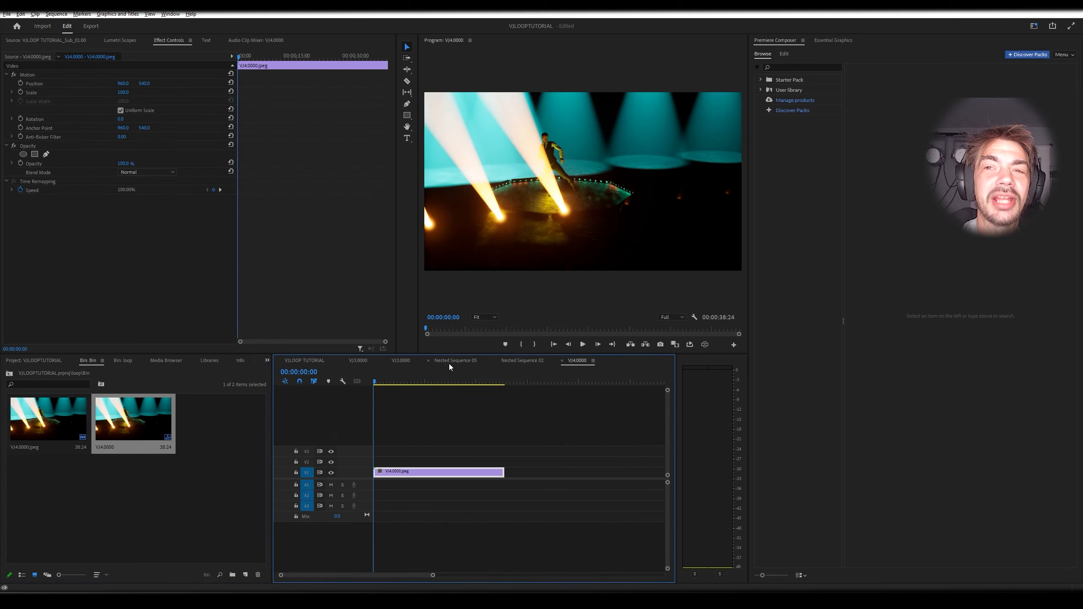
left_click(583, 344)
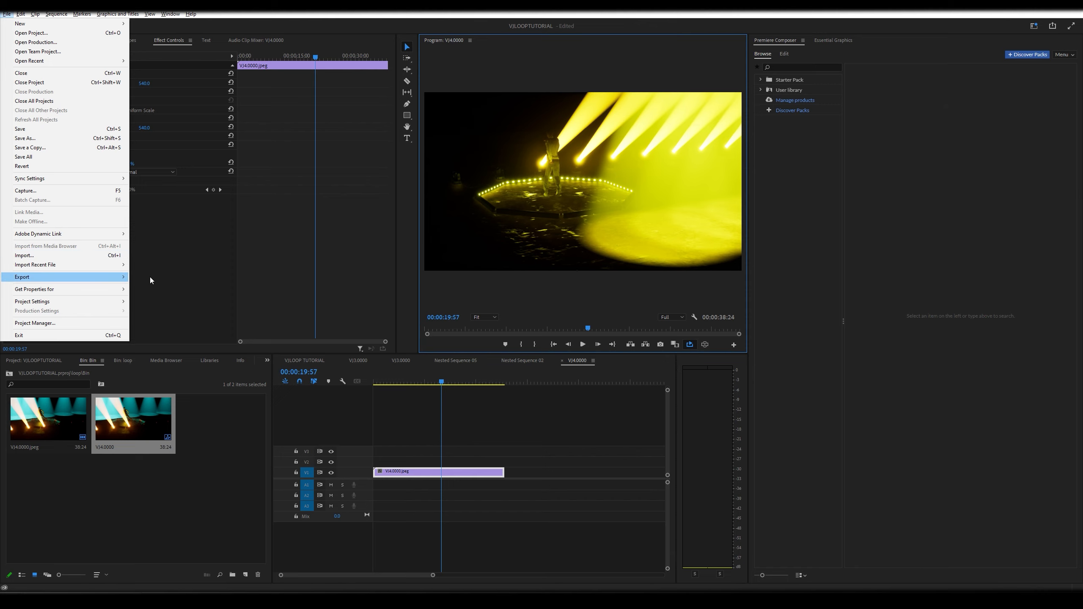
Export the VJ4.0000 sequence as VJ4.0000.mp4 in H.264 with the Match Source - Adaptive High Bitrate preset.
mouse_move(150, 280)
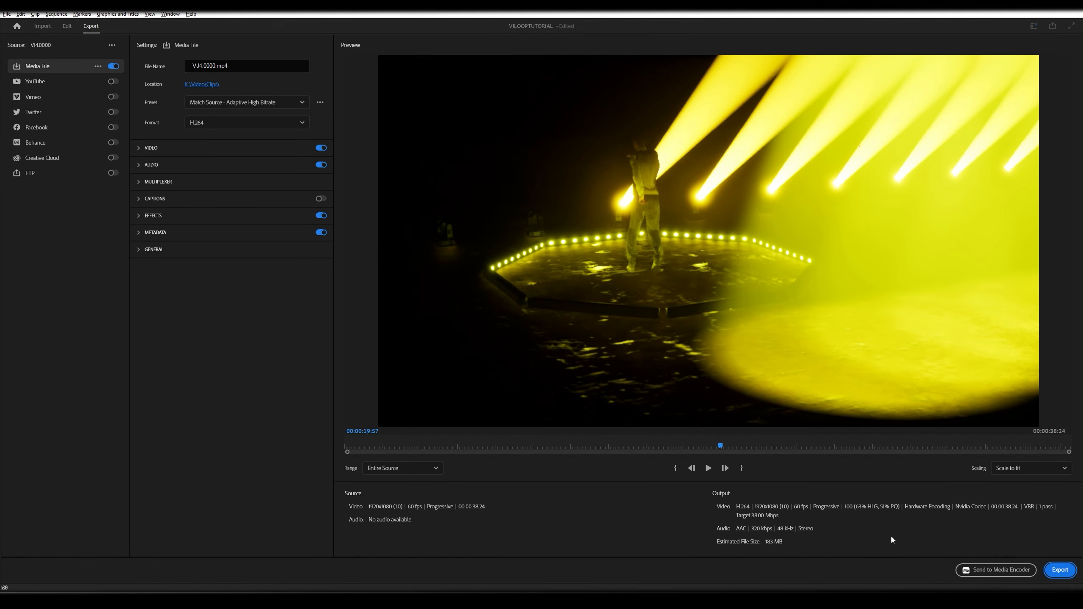
left_click(1060, 570)
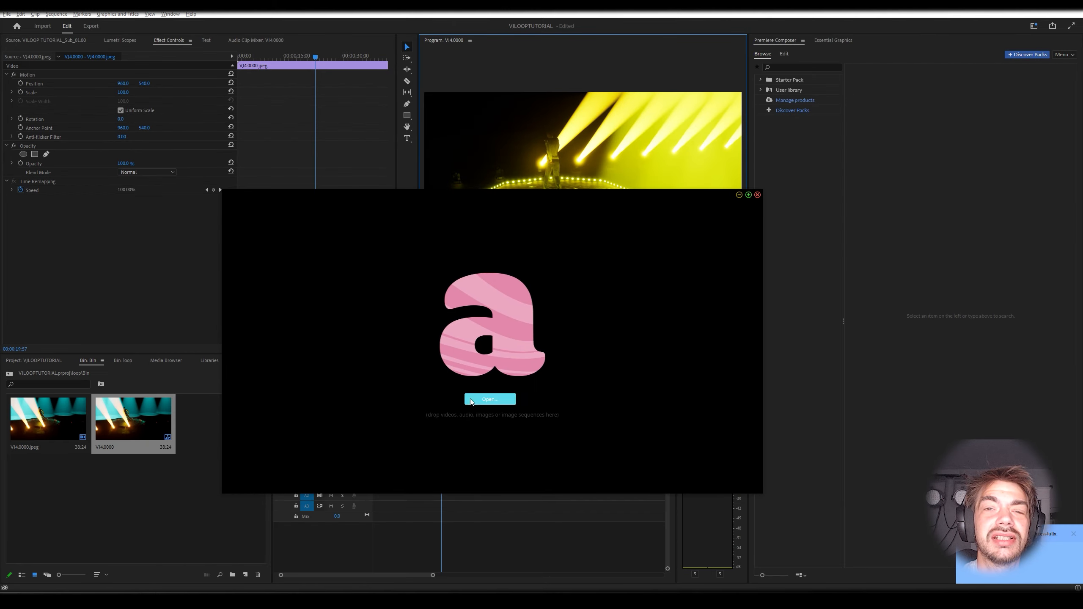
Load VJ4.0000.mp4 into Alley and convert it to DXV 3 Normal Quality No Alpha.
left_click(471, 400)
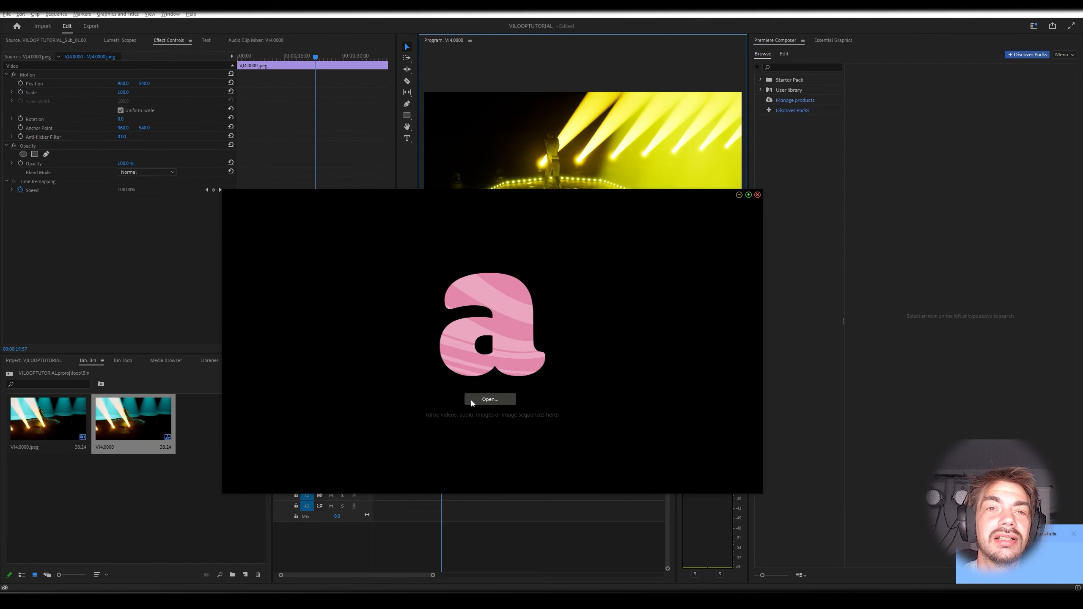
key("Escape")
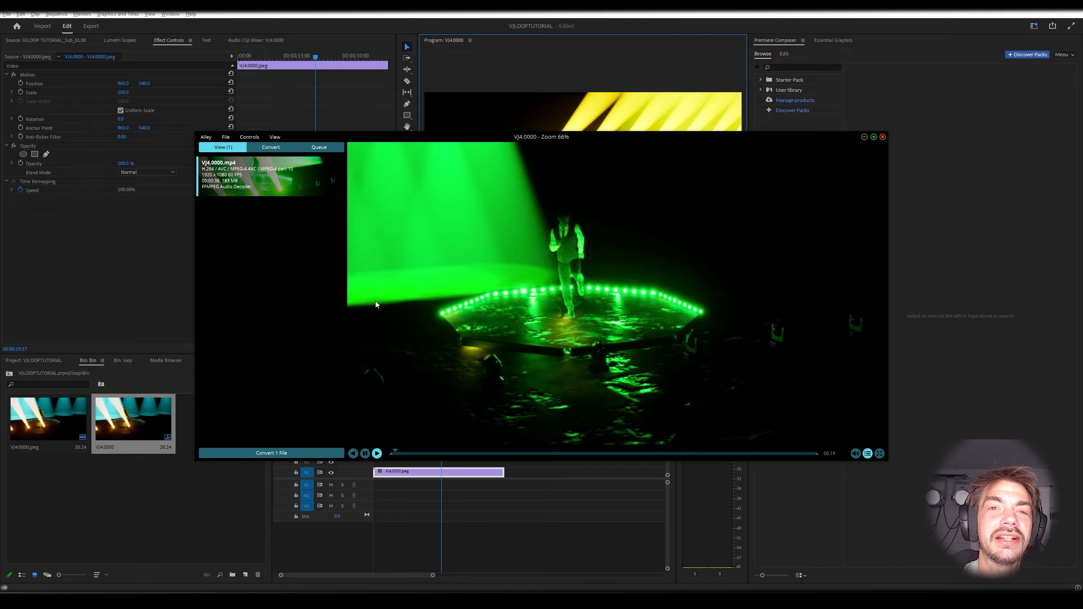
left_click(277, 453)
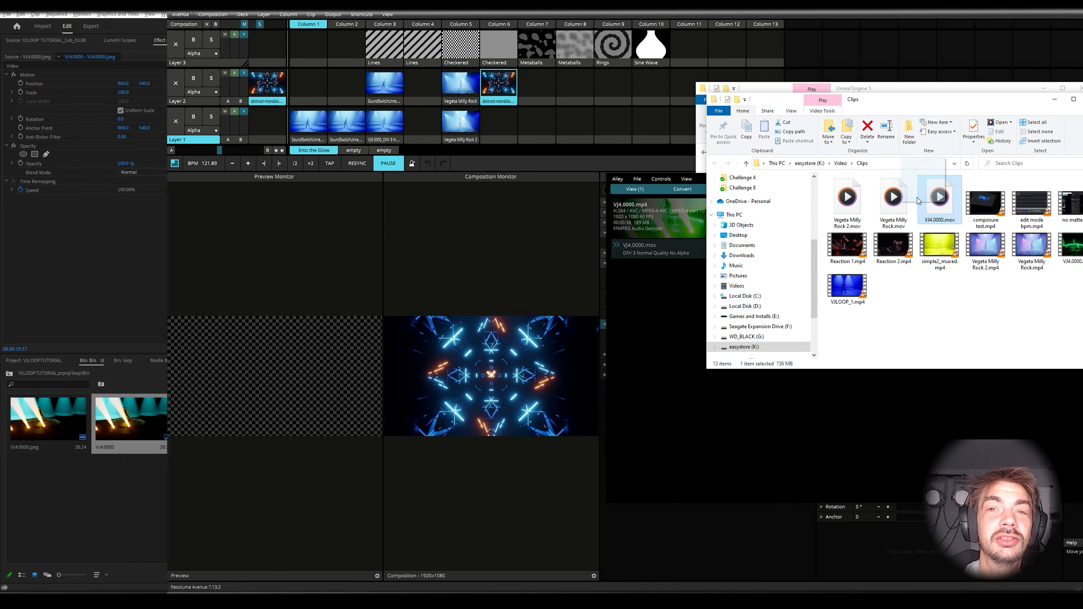
Add VJ4.0000.mov from the Clips folder to Layer 1, Column 7 in Resolume Avenue, play it and clear Layer 2's active clip.
left_click_drag(918, 201, 490, 129)
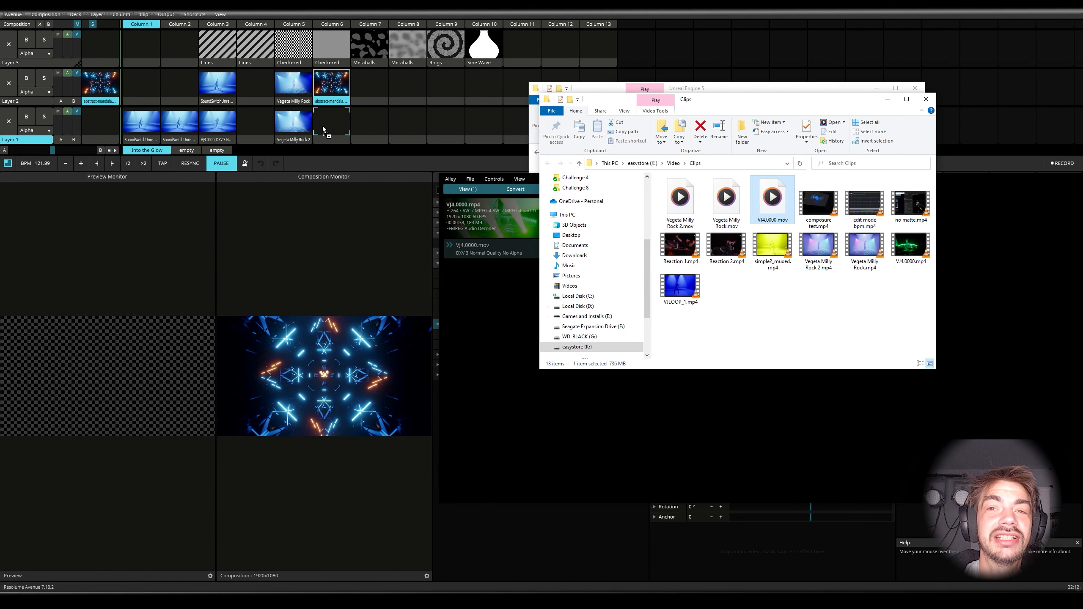
left_click_drag(367, 100, 369, 124)
left_click(370, 124)
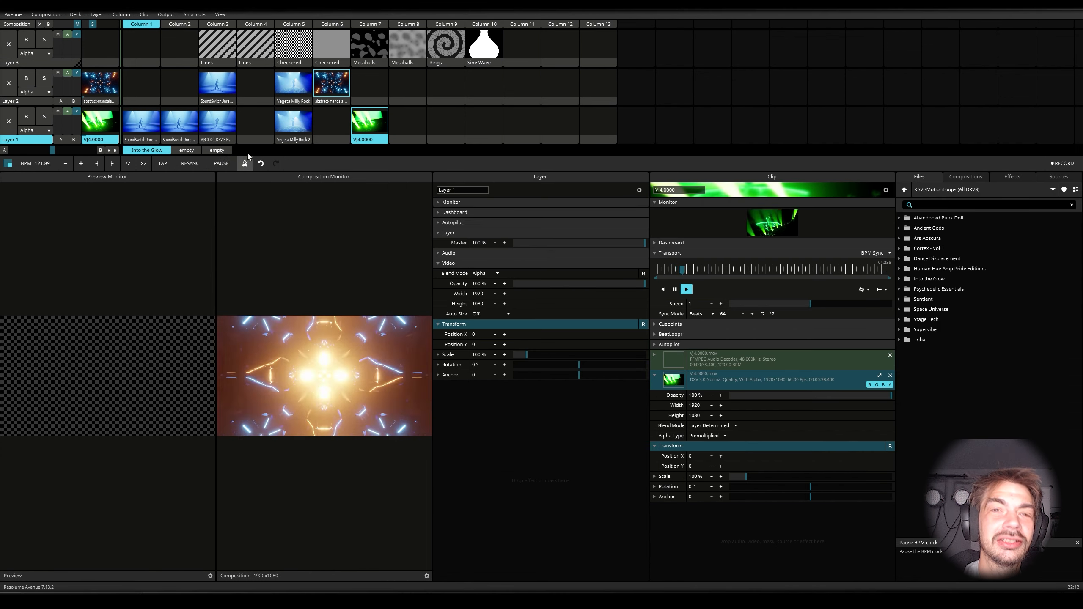
left_click(447, 92)
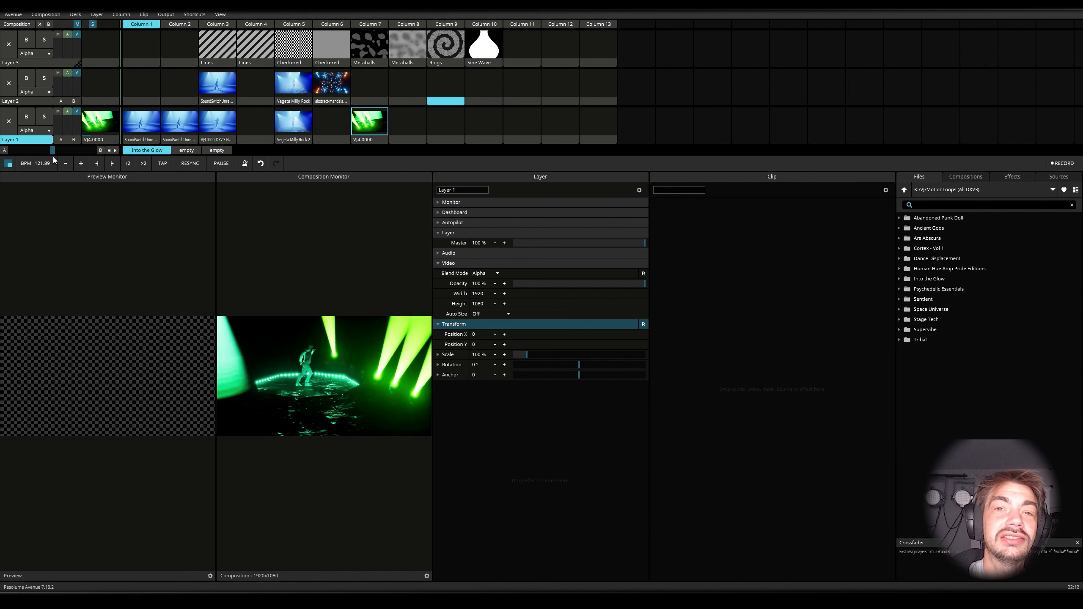
Shift the crossfader slightly toward A and tap in a new tempo for the BPM clock.
left_click_drag(52, 154, 47, 154)
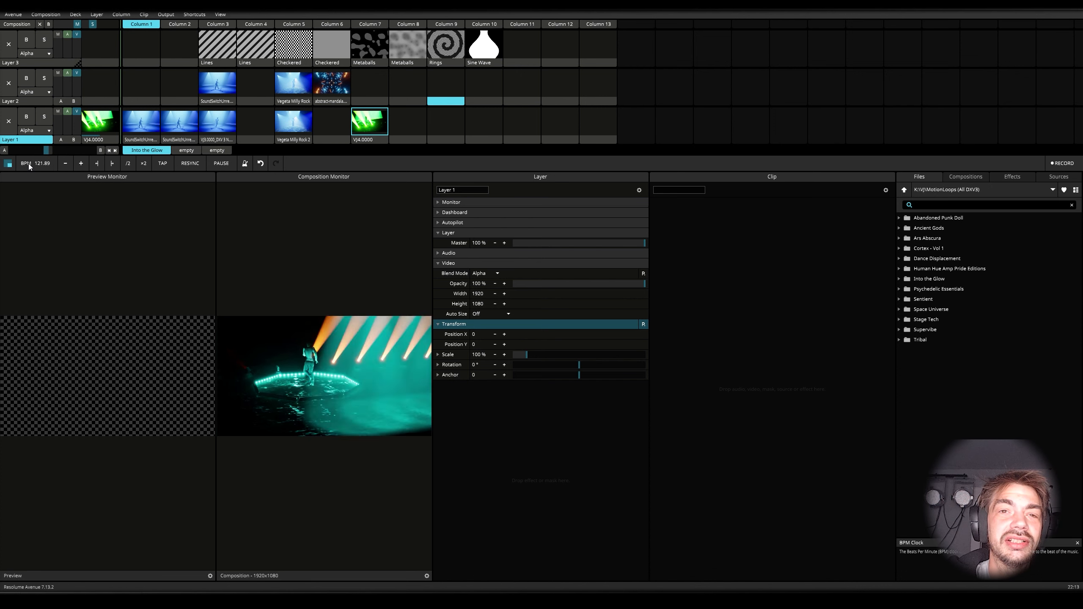
left_click(158, 165)
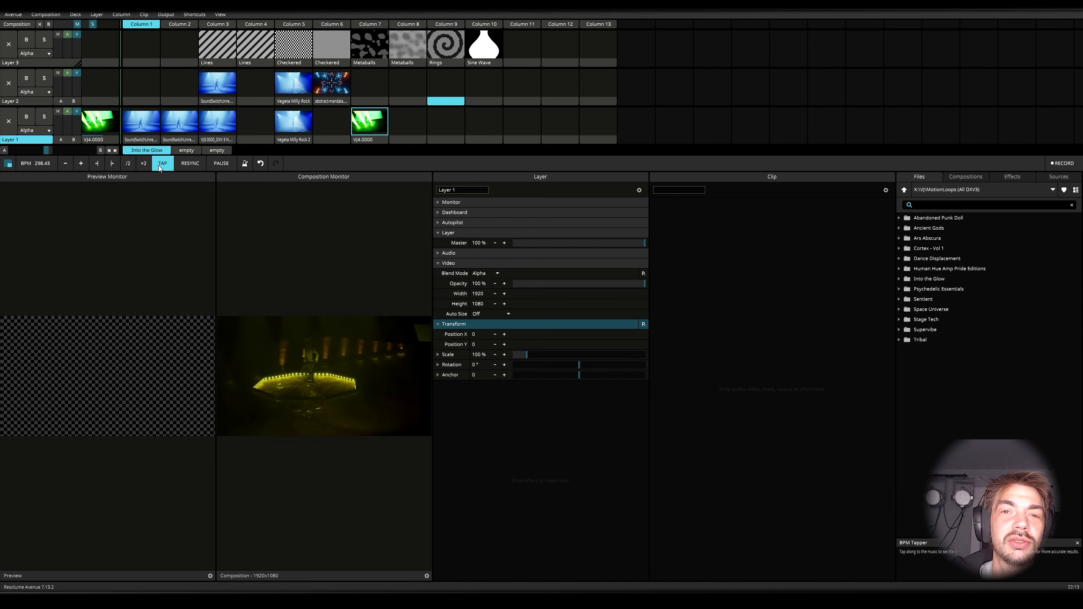